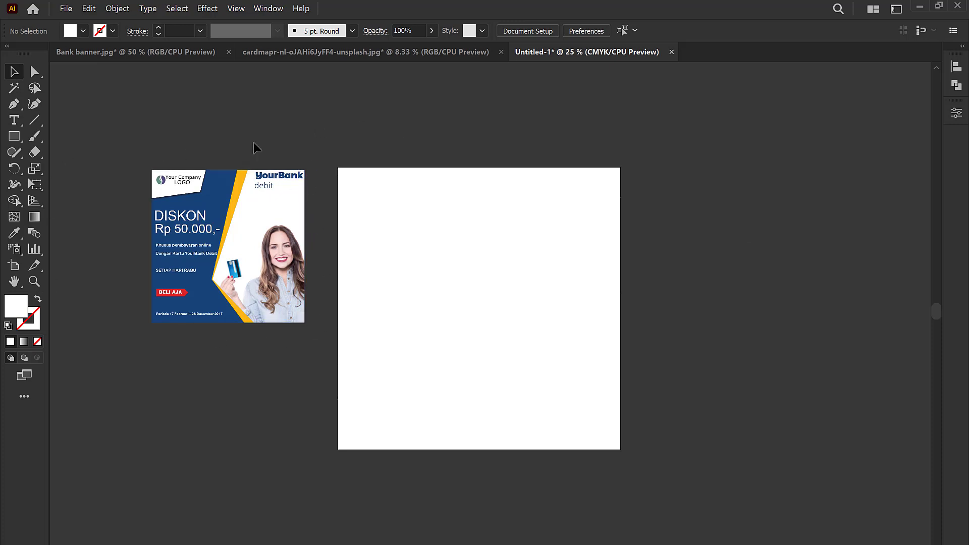
Switch to the cardmapr…unsplash.jpg document holding the credit-card photo.
click(414, 54)
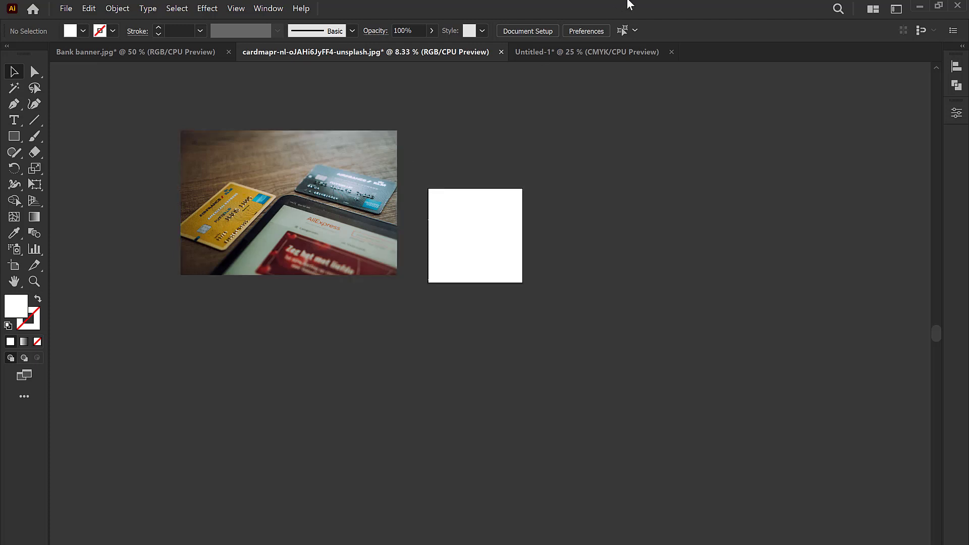
Paste the credit-card photo into the banner document and shrink it beside the artboard.
click(586, 52)
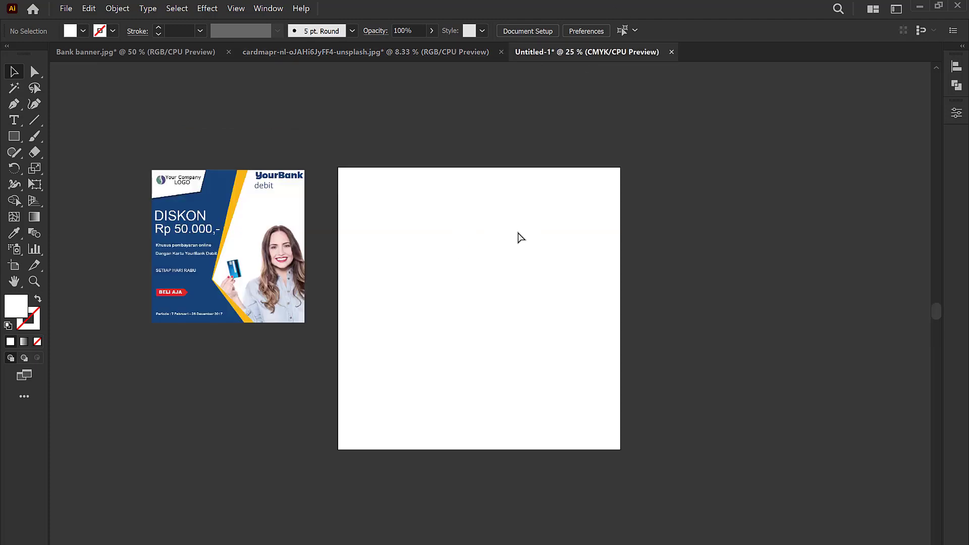
key(ctrl+v)
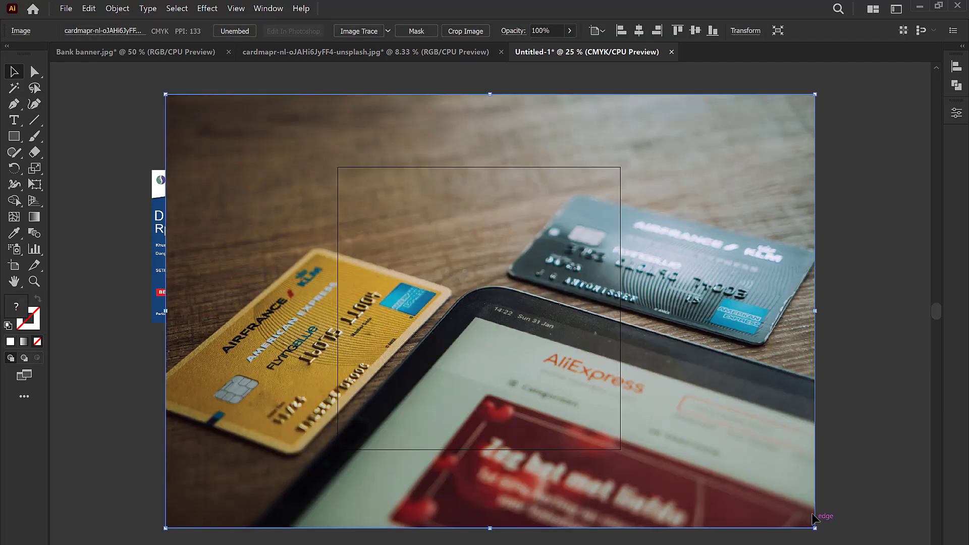
drag(814, 528, 364, 227)
mouse_move(325, 116)
mouse_down()
mouse_move(234, 366)
mouse_move(267, 372)
mouse_up()
click(568, 232)
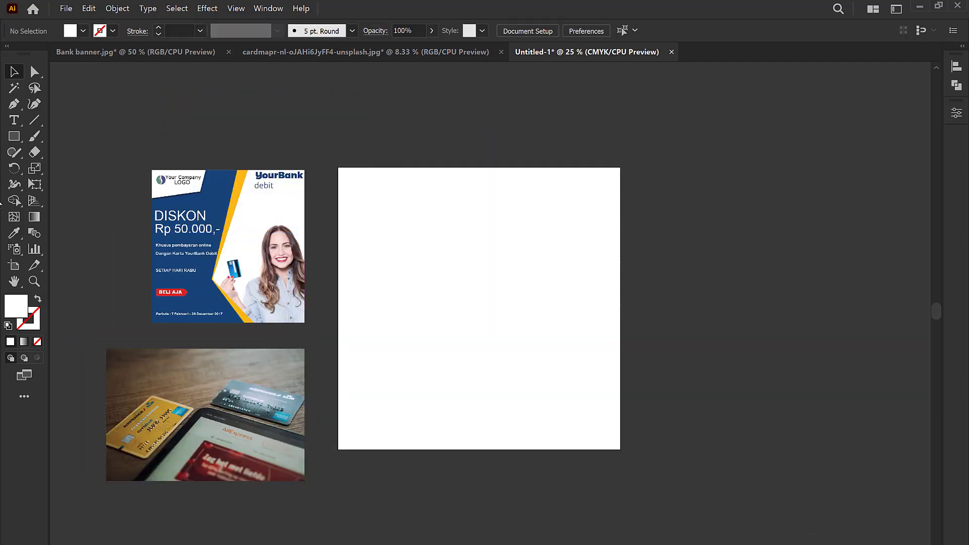
Draw a 1000×1000 px square centred horizontally and vertically on the artboard.
click(15, 134)
click(404, 202)
click(458, 318)
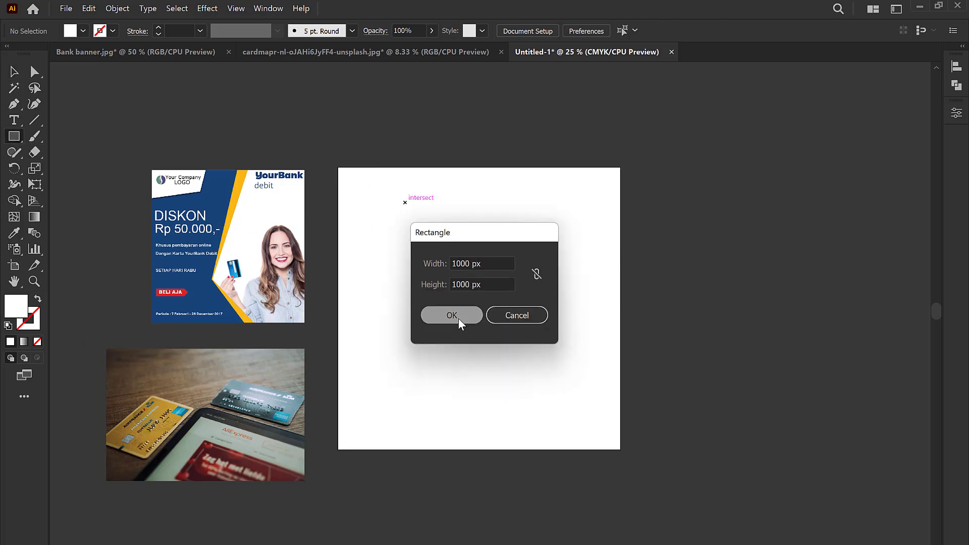
click(575, 34)
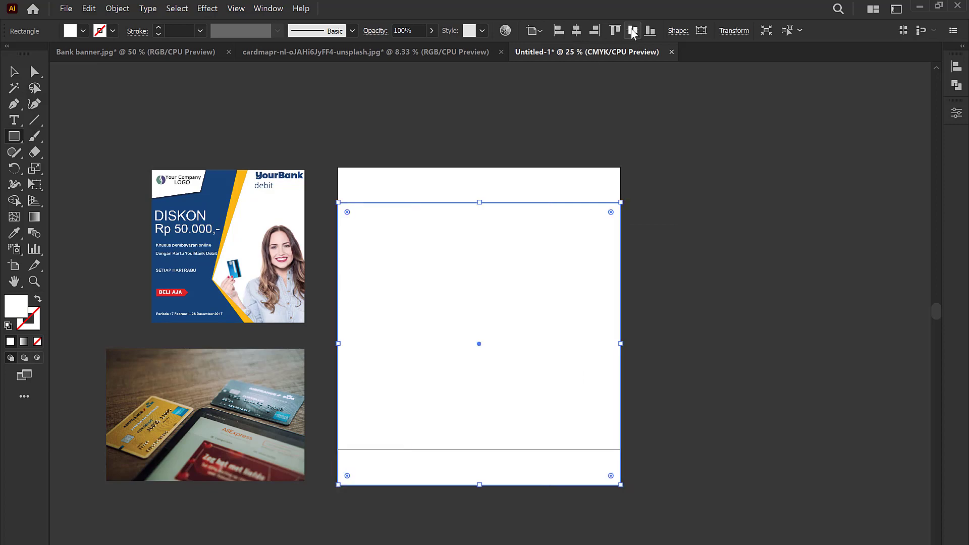
click(632, 29)
Enlarge and position the card photo so it covers the square.
click(15, 69)
drag(233, 430, 495, 281)
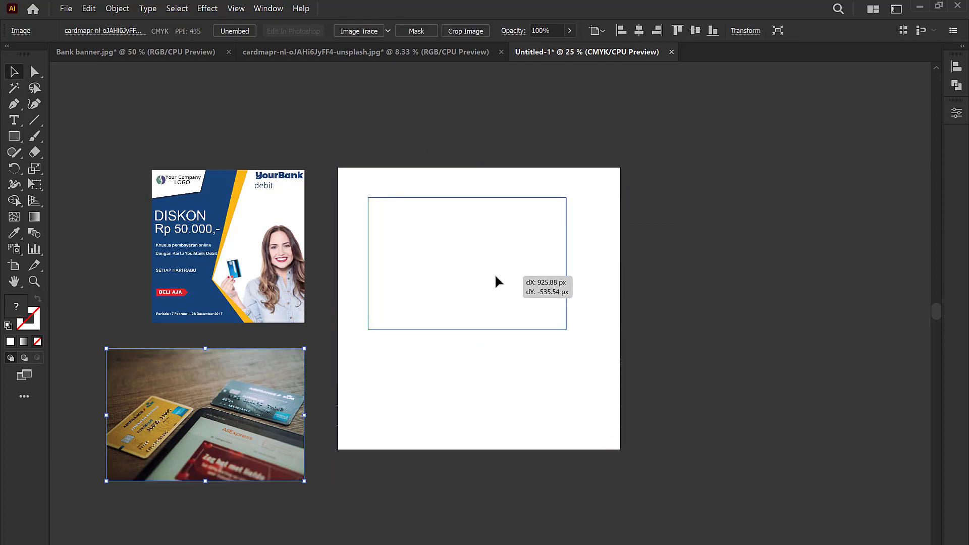
drag(565, 329, 769, 465)
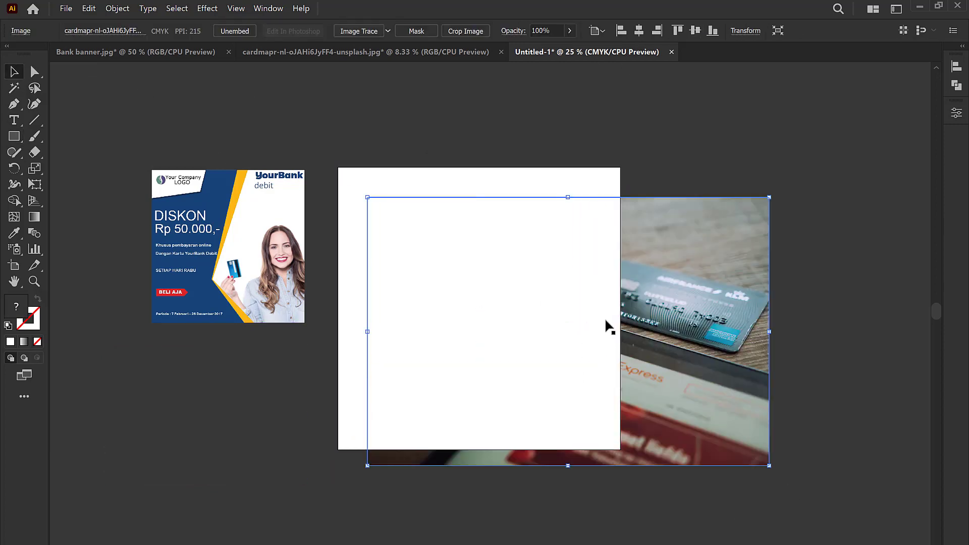
mouse_move(629, 353)
mouse_down()
mouse_move(590, 314)
mouse_move(600, 319)
mouse_up()
drag(735, 345, 716, 318)
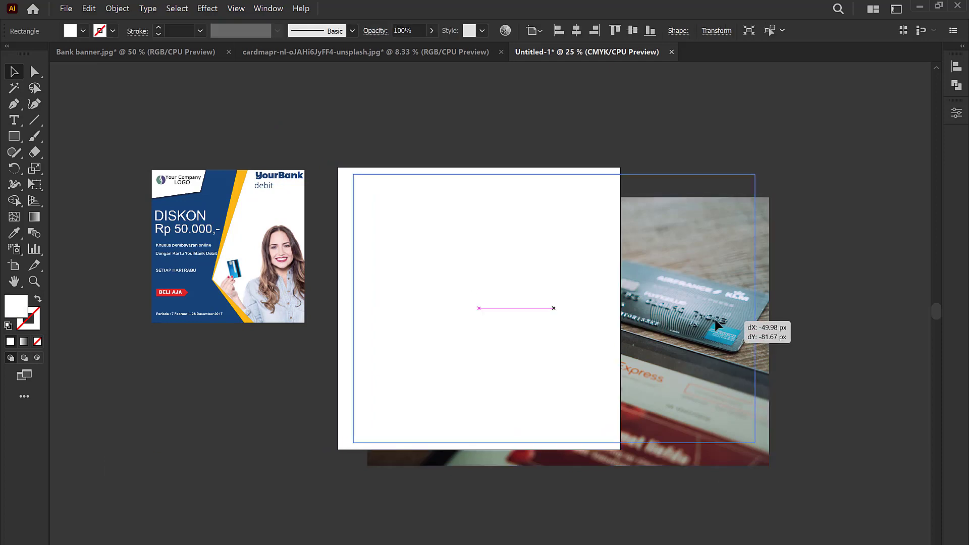
drag(754, 442, 816, 483)
drag(741, 383, 726, 369)
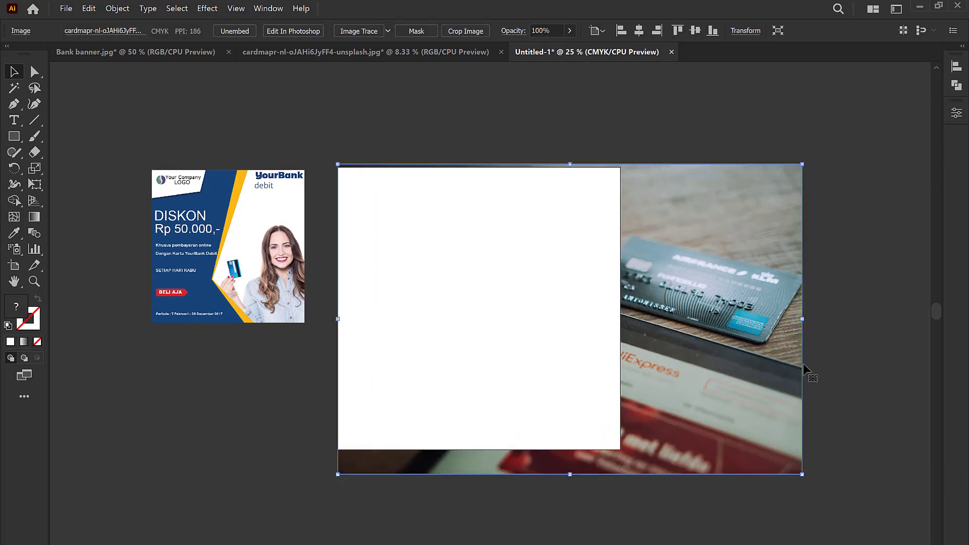
click(395, 107)
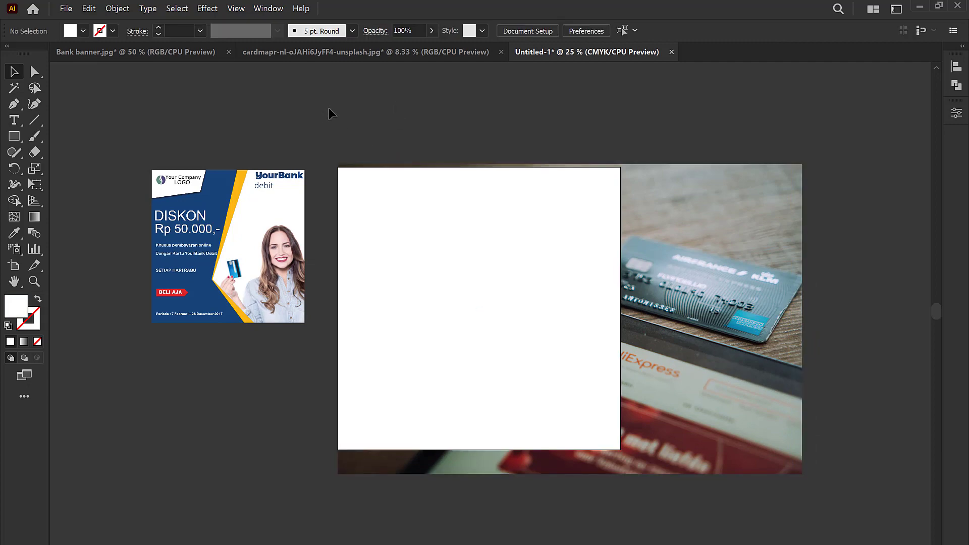
Clip the card photo to the white square with Make Clipping Mask.
click(493, 249)
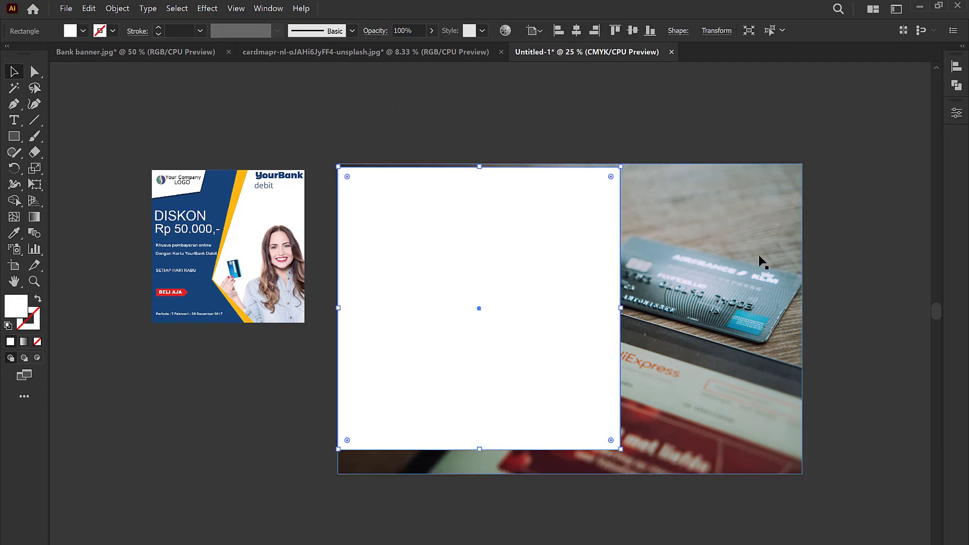
shift+click(758, 257)
right_click(540, 232)
click(611, 349)
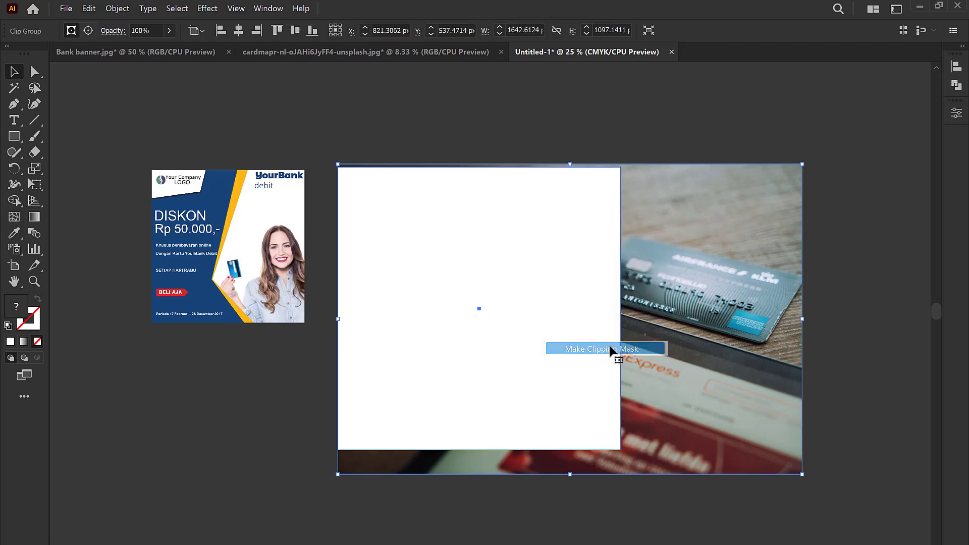
click(588, 137)
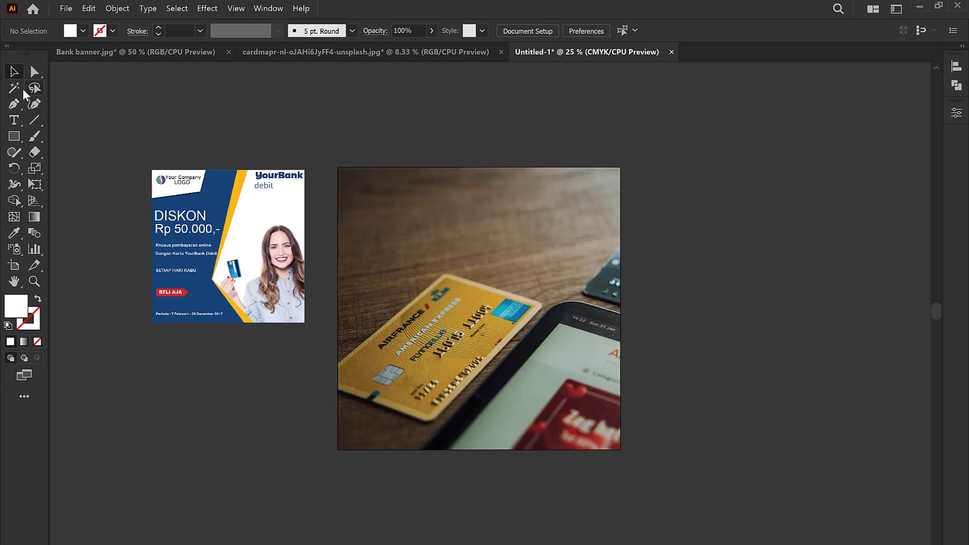
Draw a closed Pen shape with an angled right edge over the artboard's left side.
drag(14, 104, 64, 105)
key(Caps_Lock)
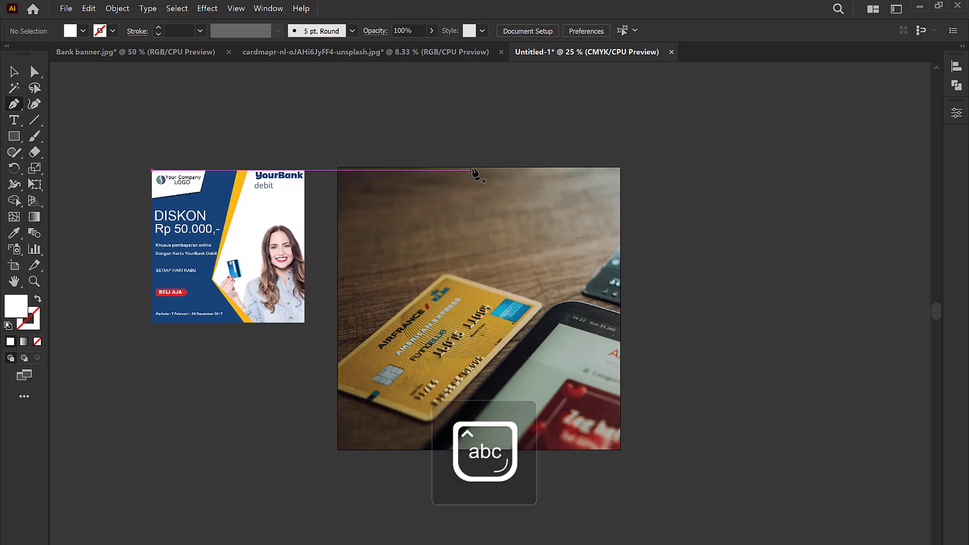
click(479, 167)
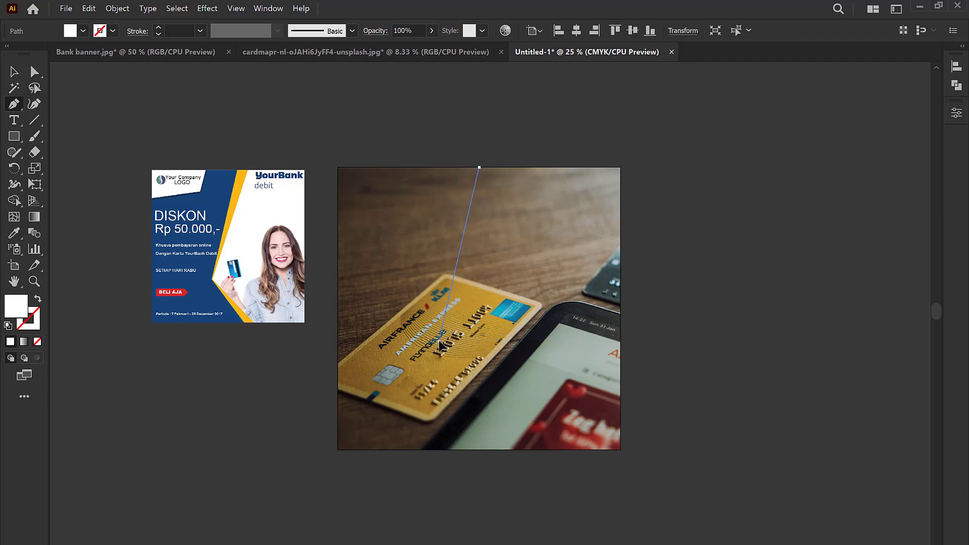
click(440, 340)
click(514, 449)
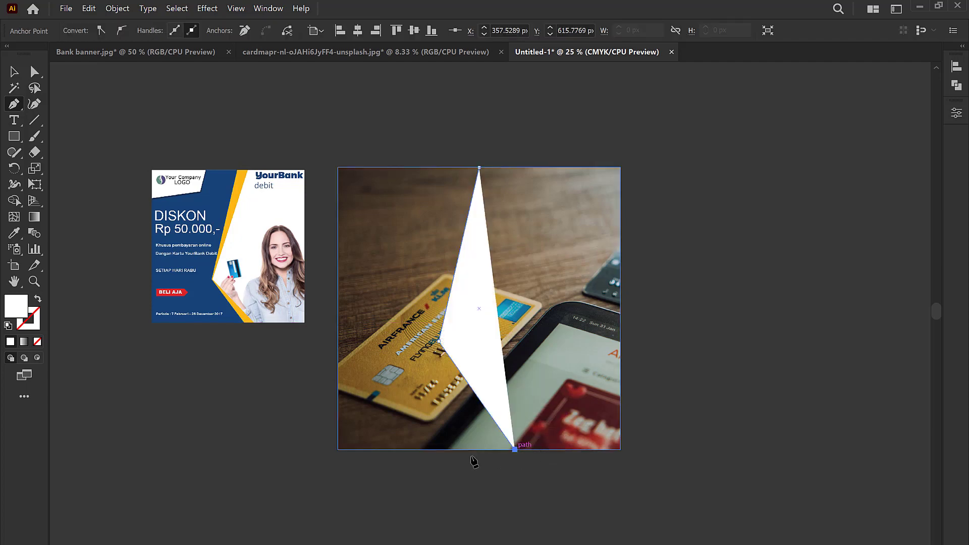
click(337, 449)
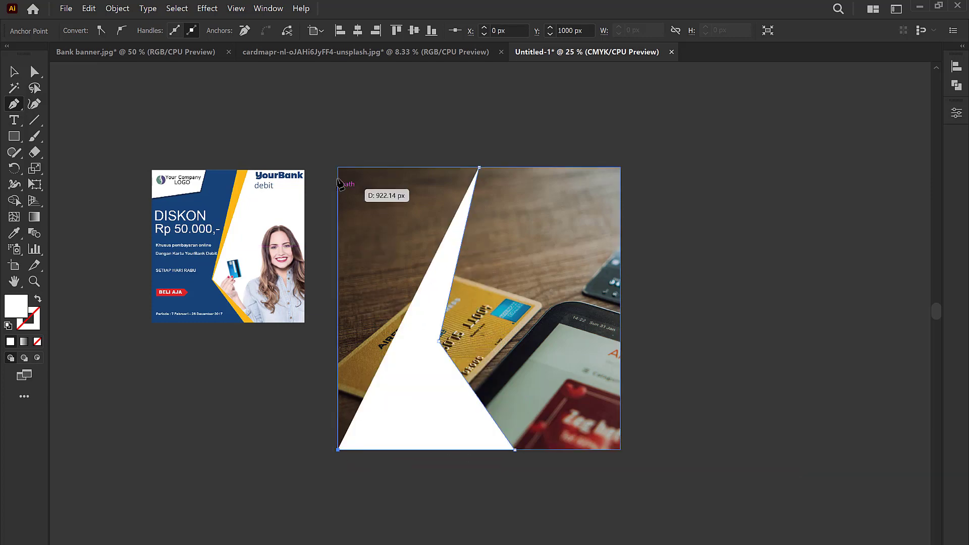
click(337, 168)
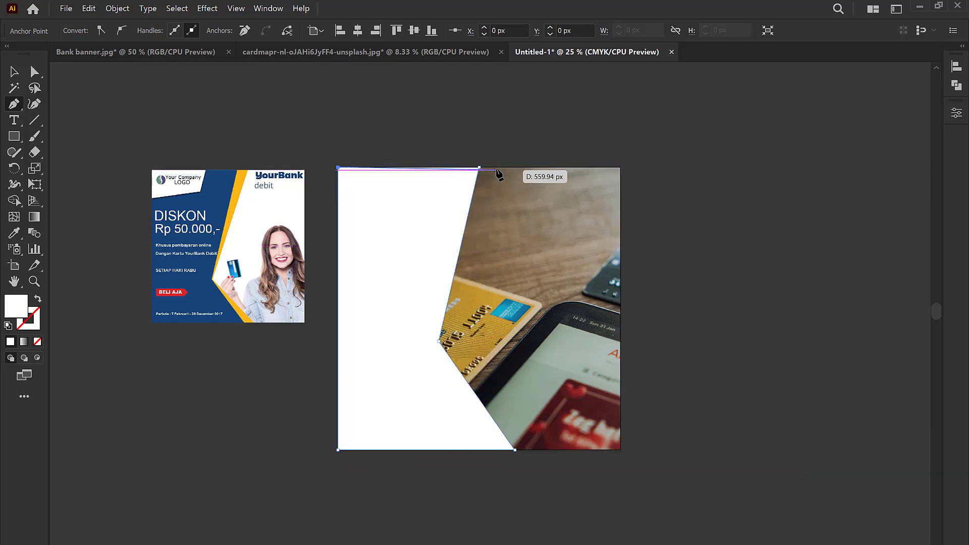
click(478, 168)
Fill the angled shape with the reference banner's dark blue using the Eyedropper.
key(v)
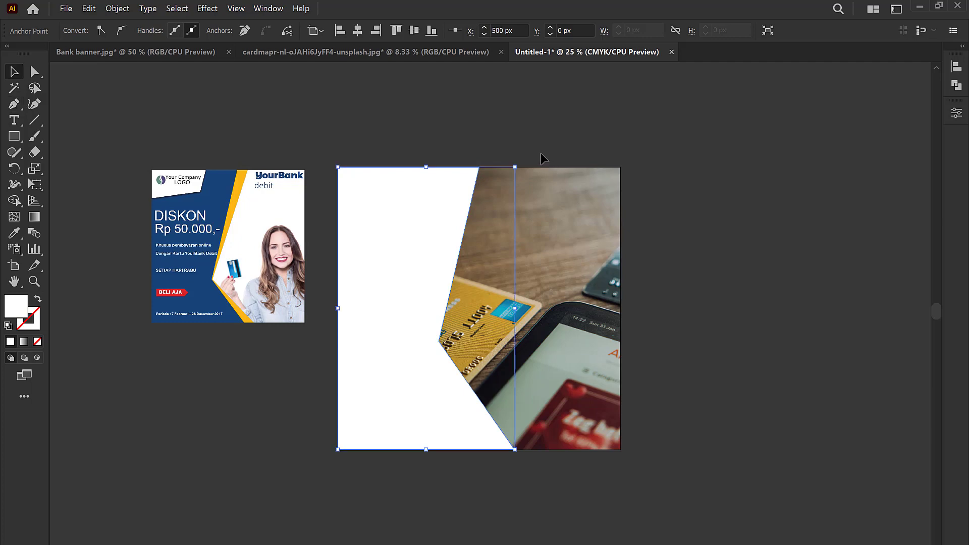
click(537, 138)
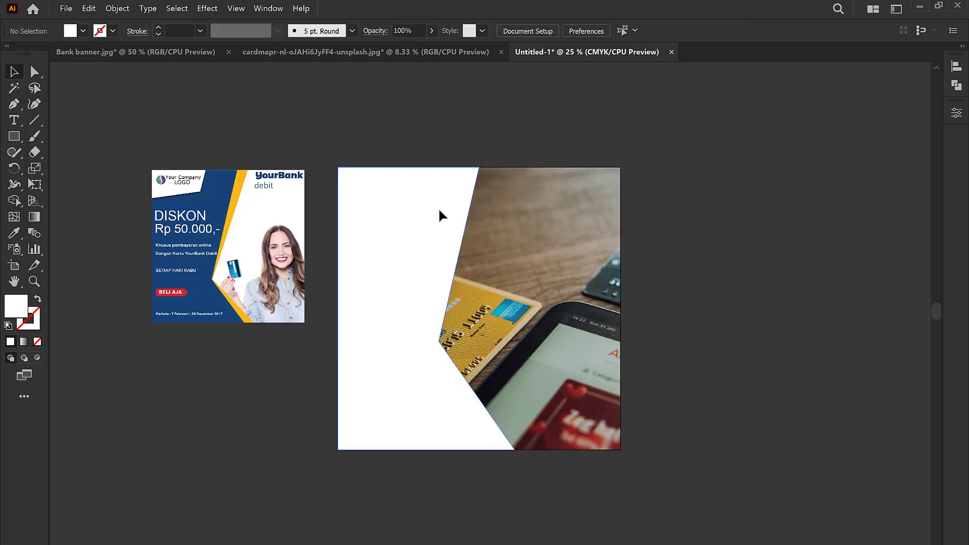
click(439, 212)
key(i)
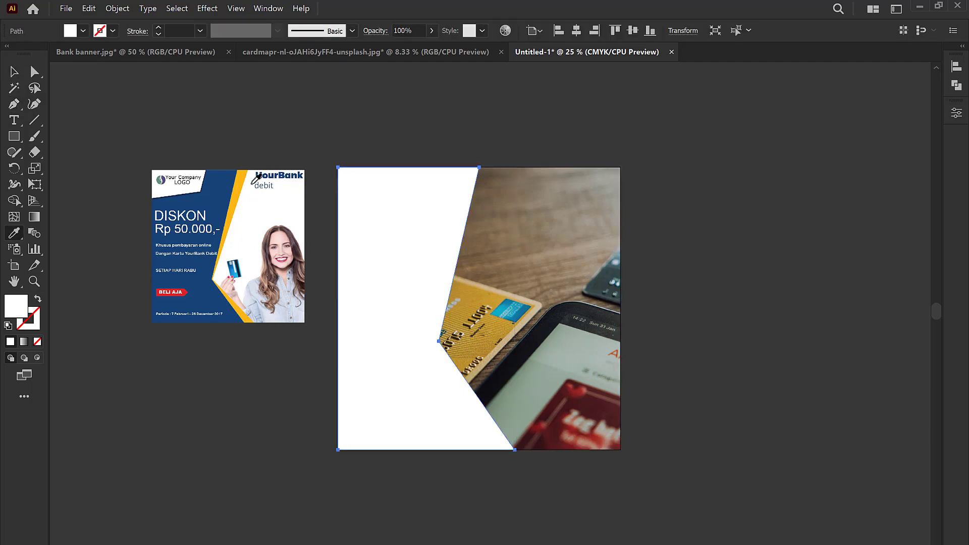
click(216, 191)
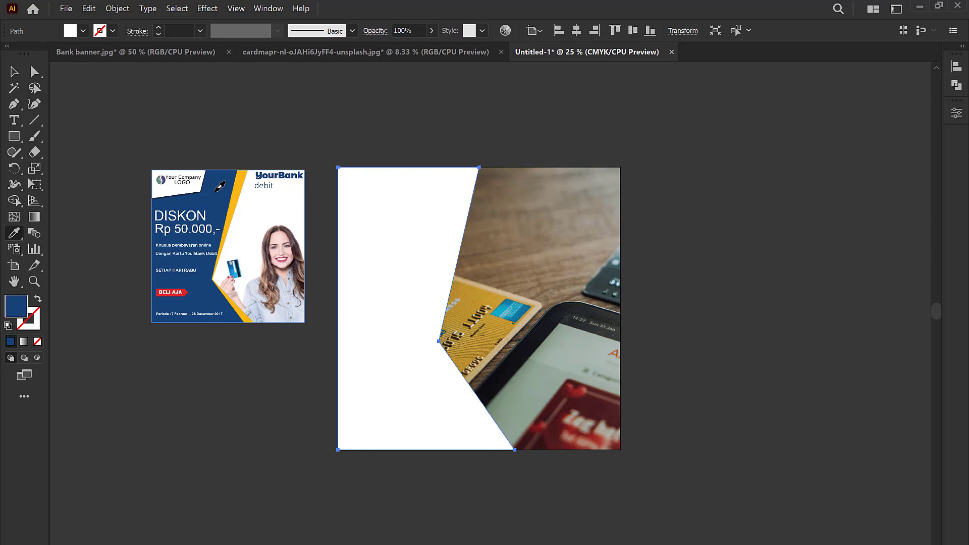
key(v)
click(411, 83)
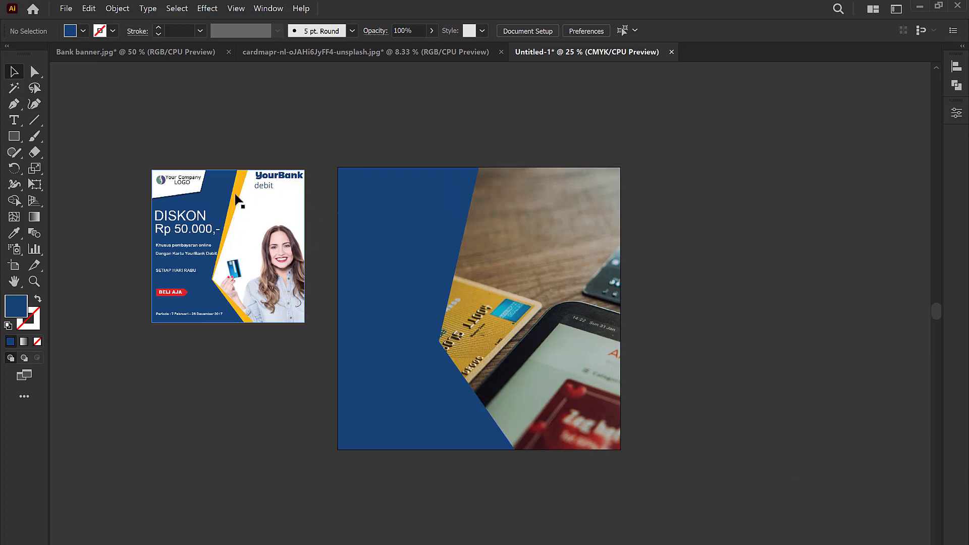
Draw a second angled stripe shape along the blue shape's slanted edge.
drag(15, 103, 54, 103)
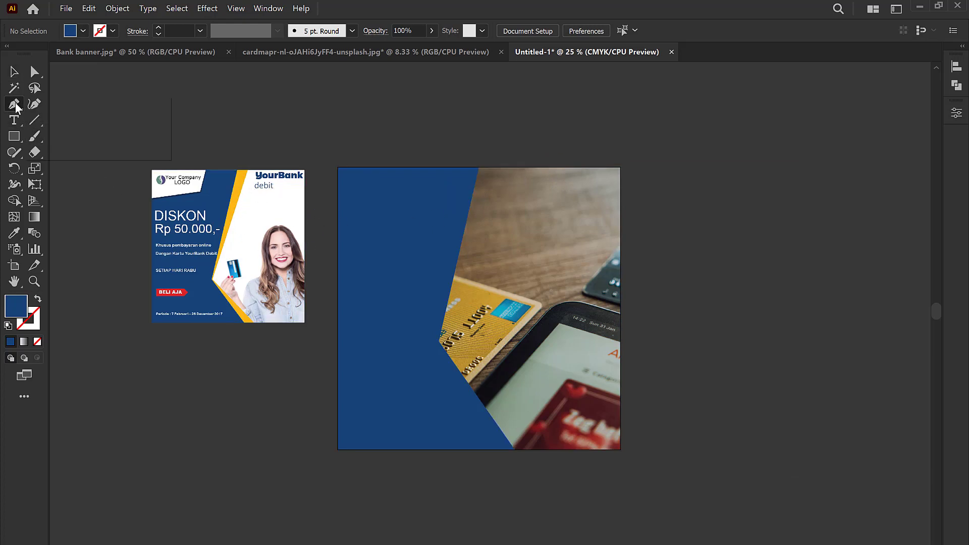
click(505, 167)
click(439, 342)
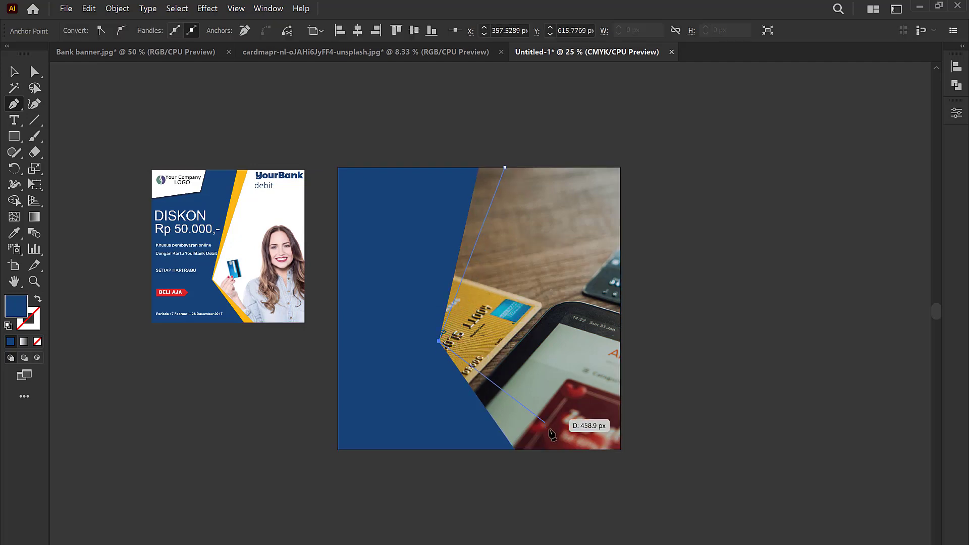
click(550, 450)
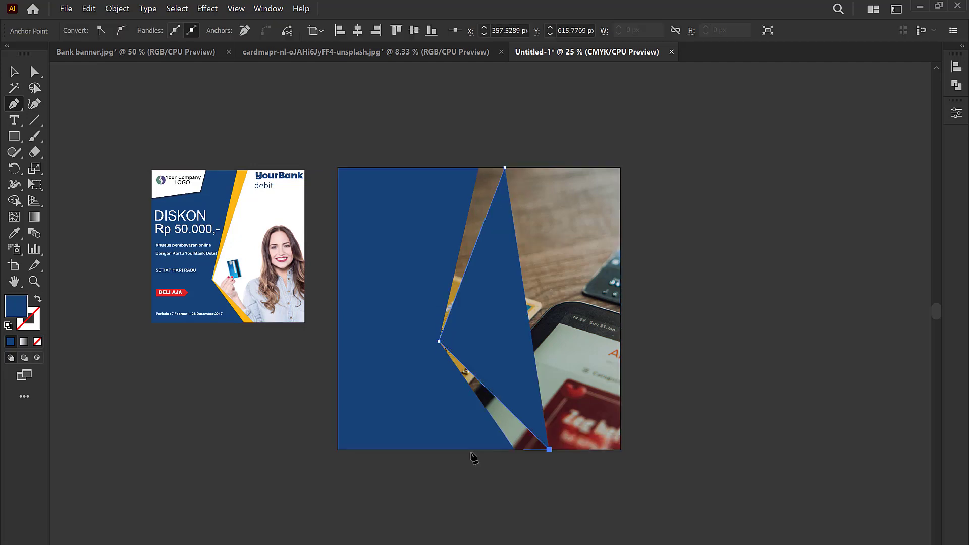
click(411, 450)
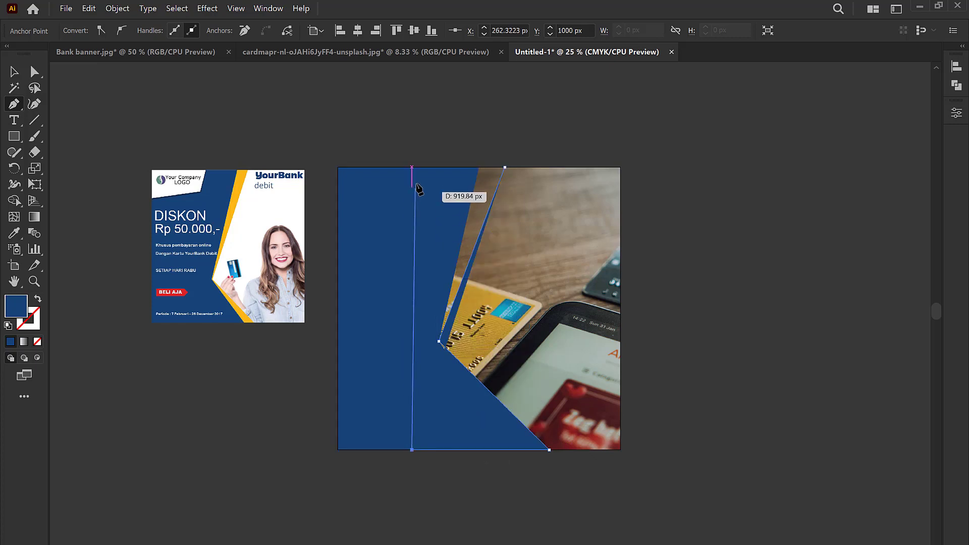
click(412, 167)
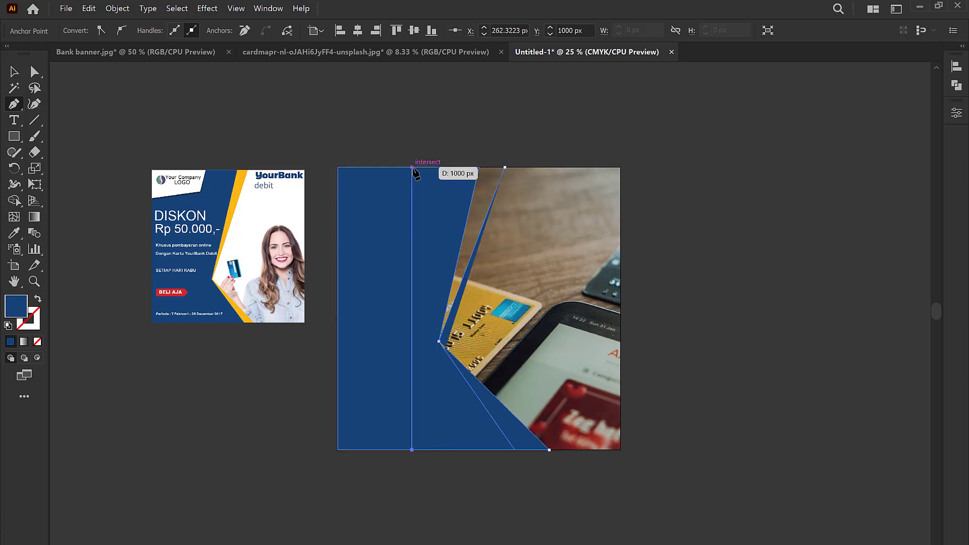
click(504, 167)
Colour the stripe with the reference banner's yellow and send it one step backward.
key(v)
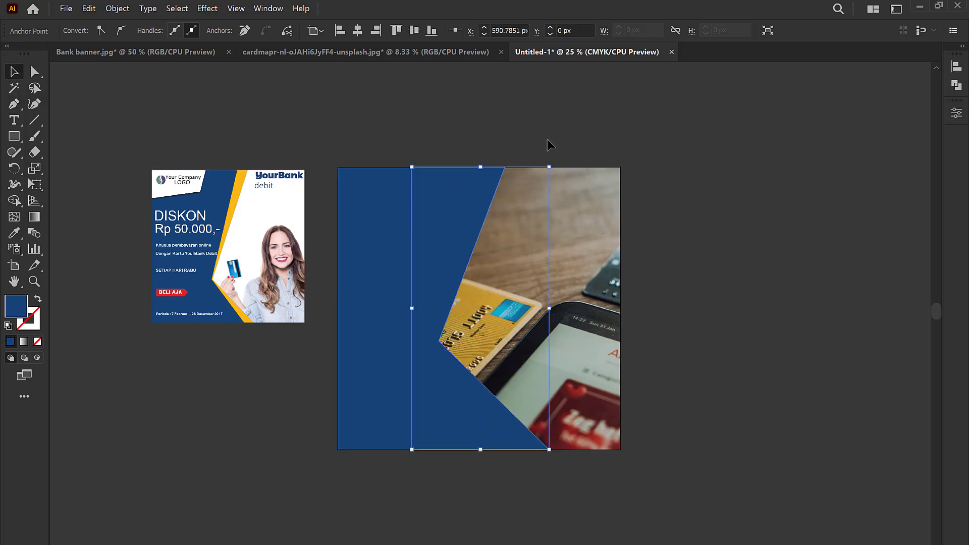
key(i)
click(236, 190)
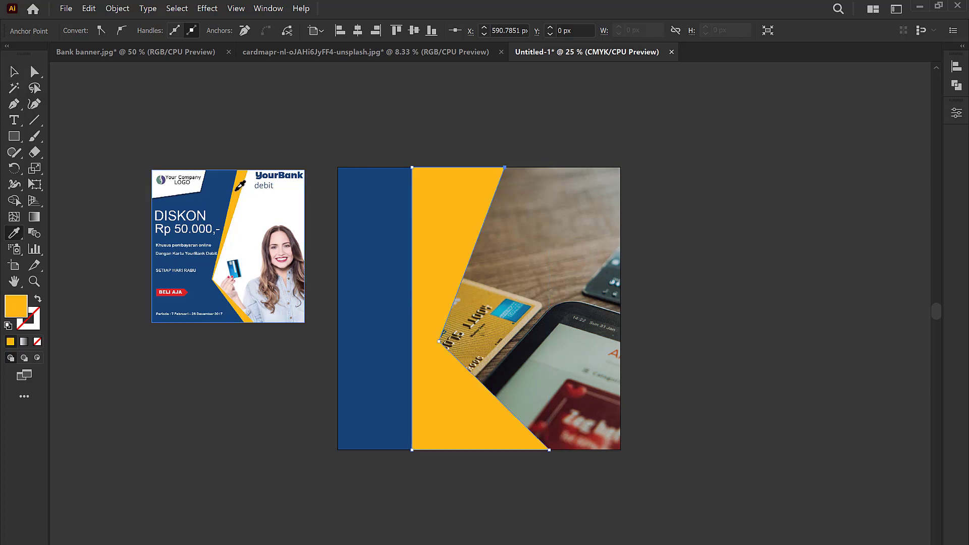
key(v)
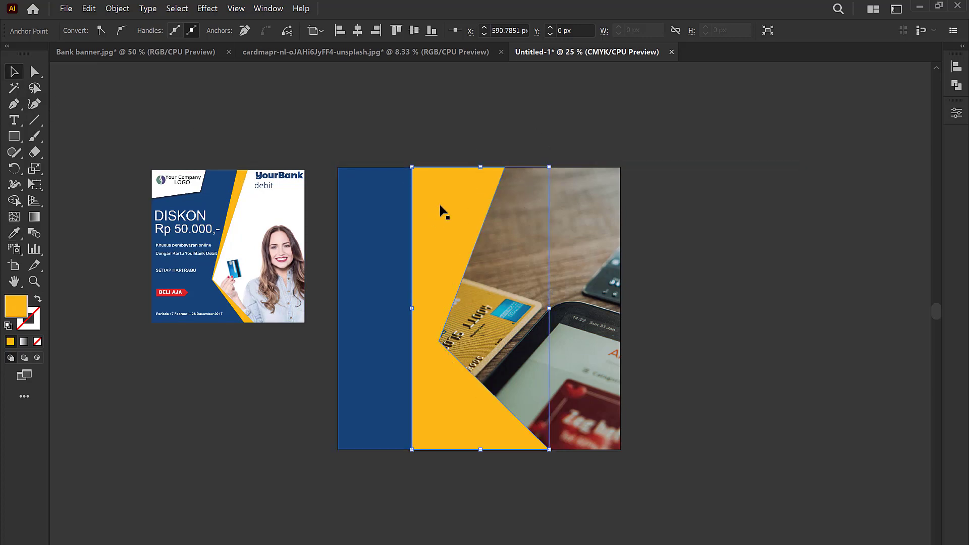
right_click(441, 205)
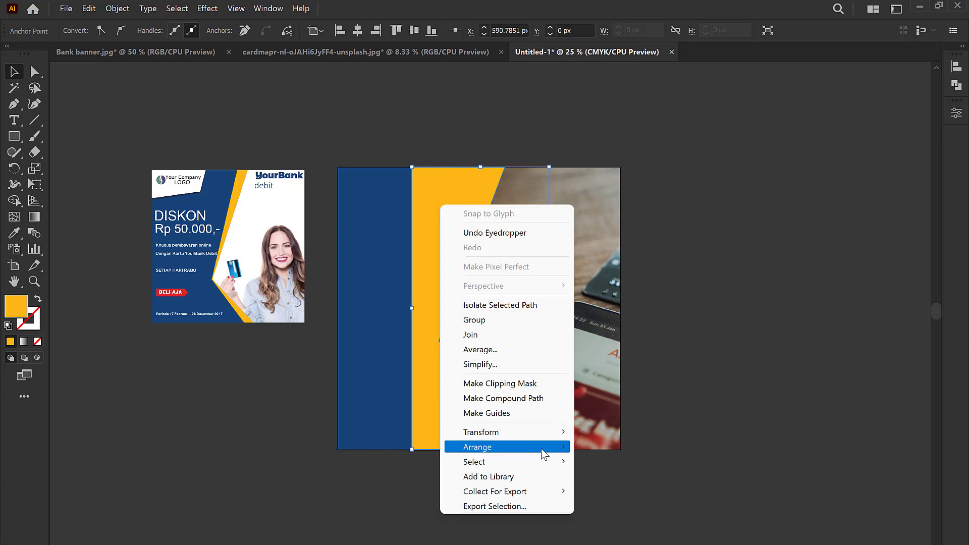
mouse_move(504, 447)
click(633, 478)
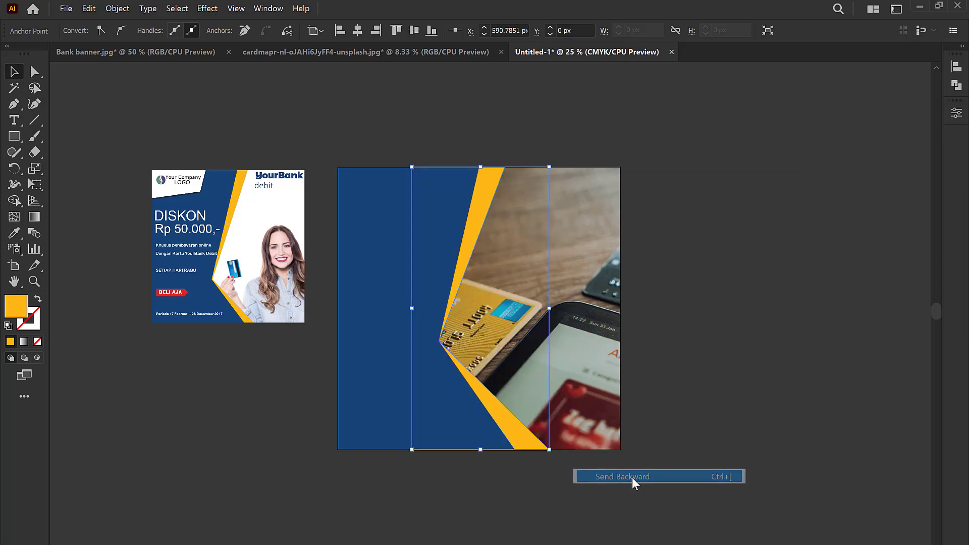
click(725, 245)
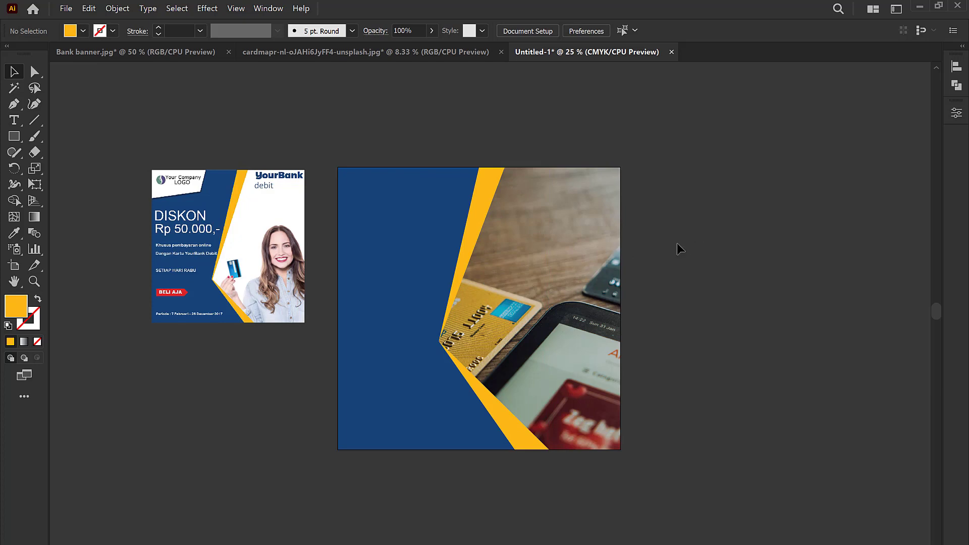
Slide the photo right inside its clipping group so the gold card shows by the stripe.
double_click(532, 304)
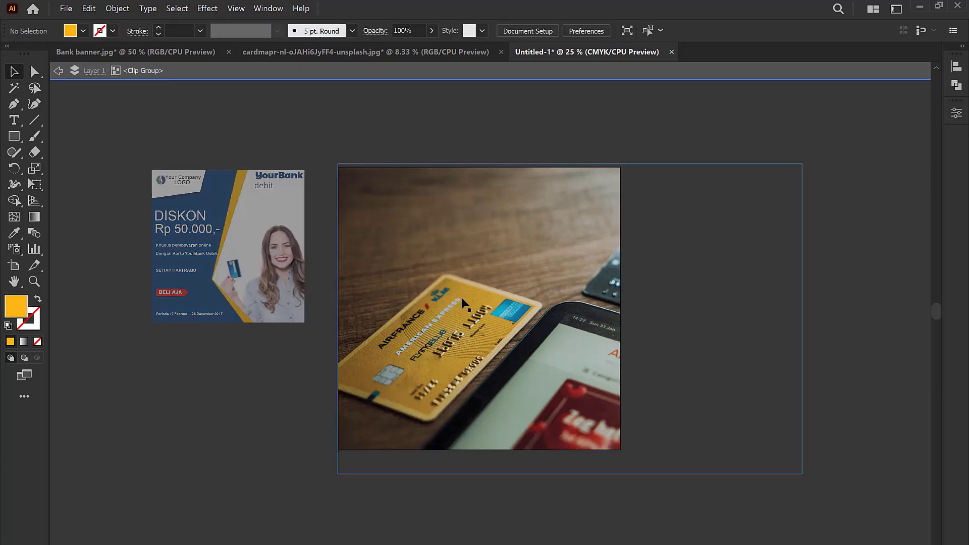
drag(464, 299, 545, 303)
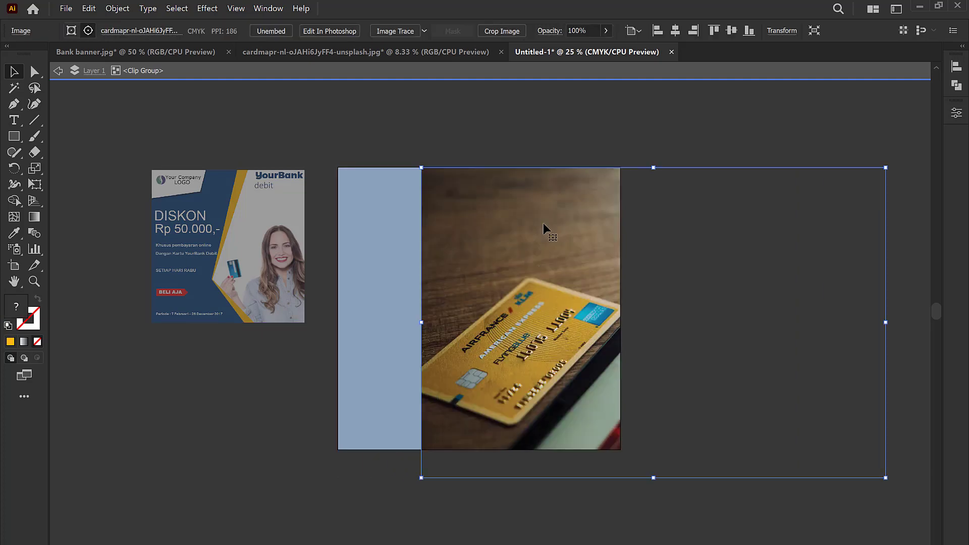
double_click(570, 141)
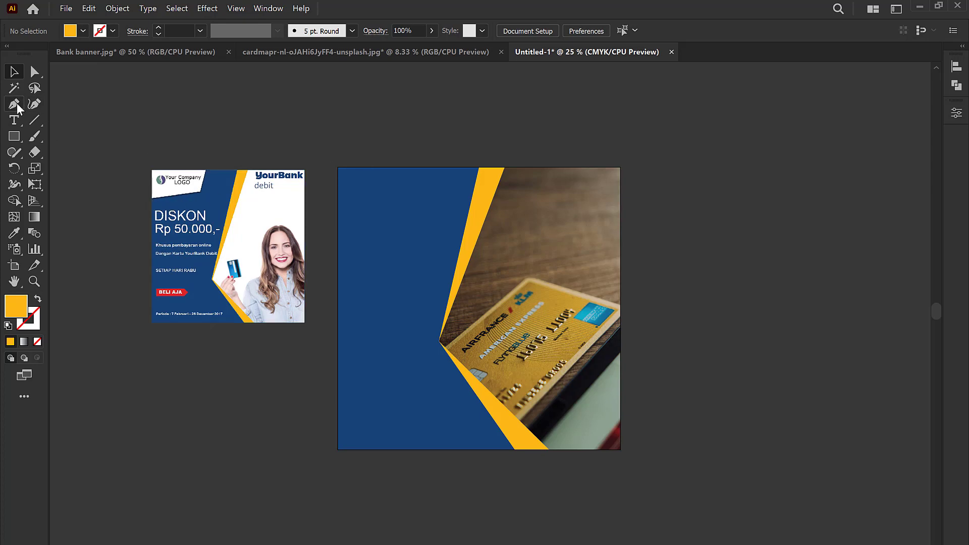
Draw a four-sided slanted shape in the artboard's top-left corner.
drag(17, 102, 62, 105)
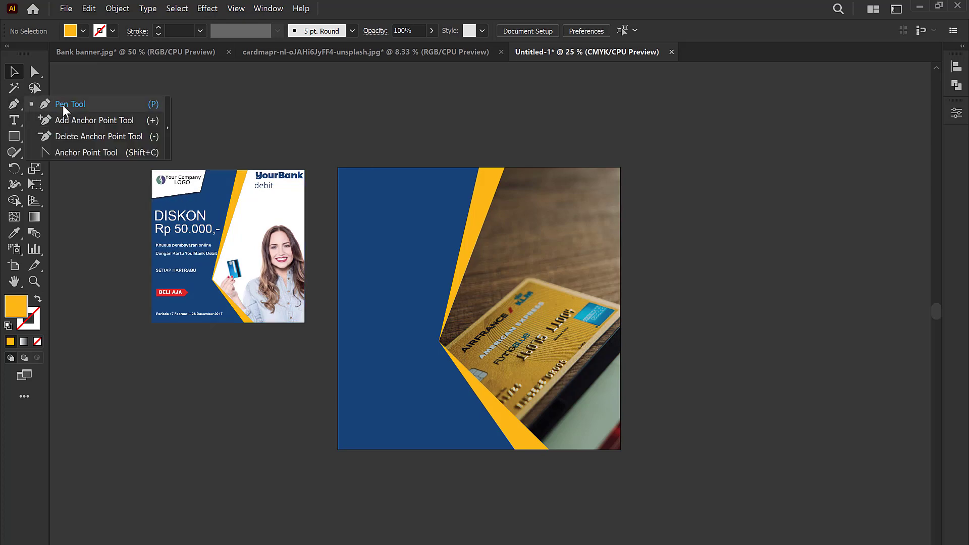
click(423, 167)
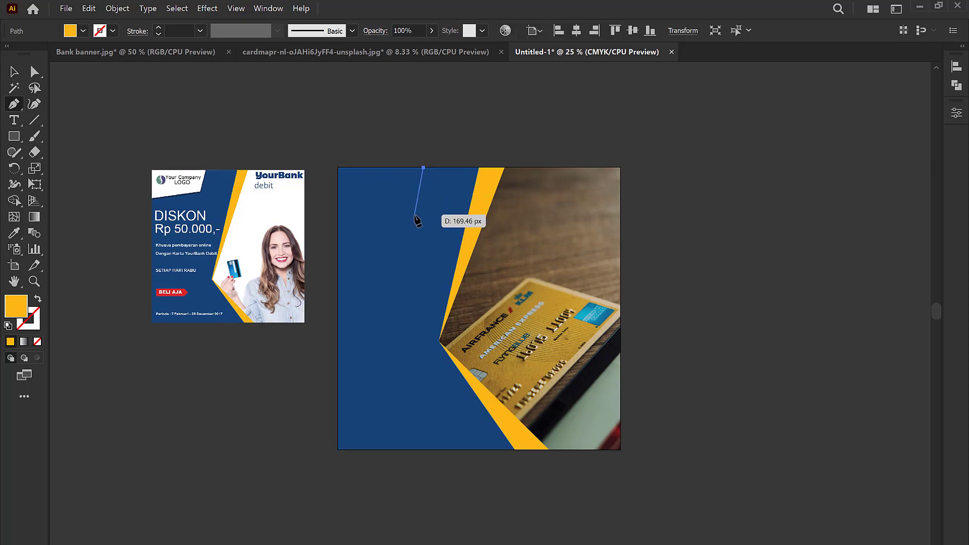
click(415, 215)
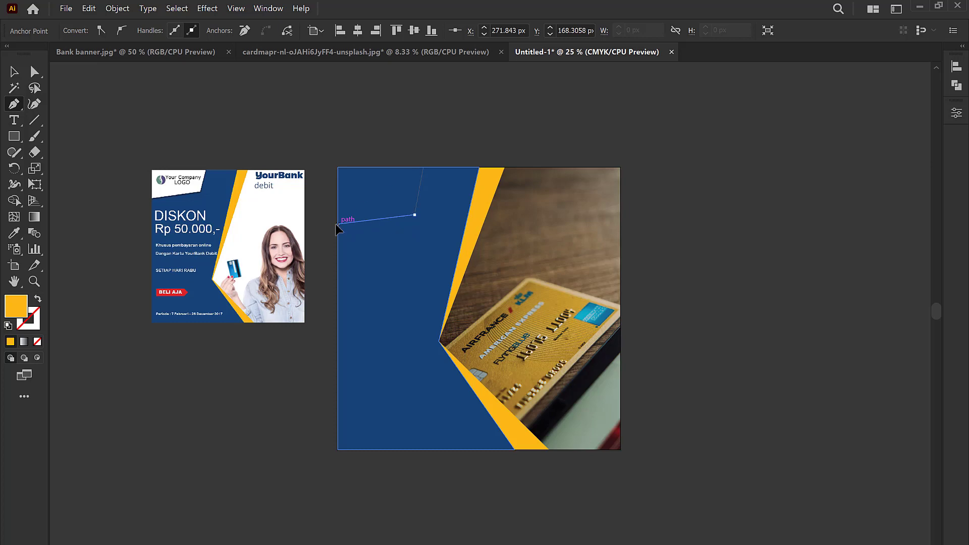
click(337, 224)
click(338, 167)
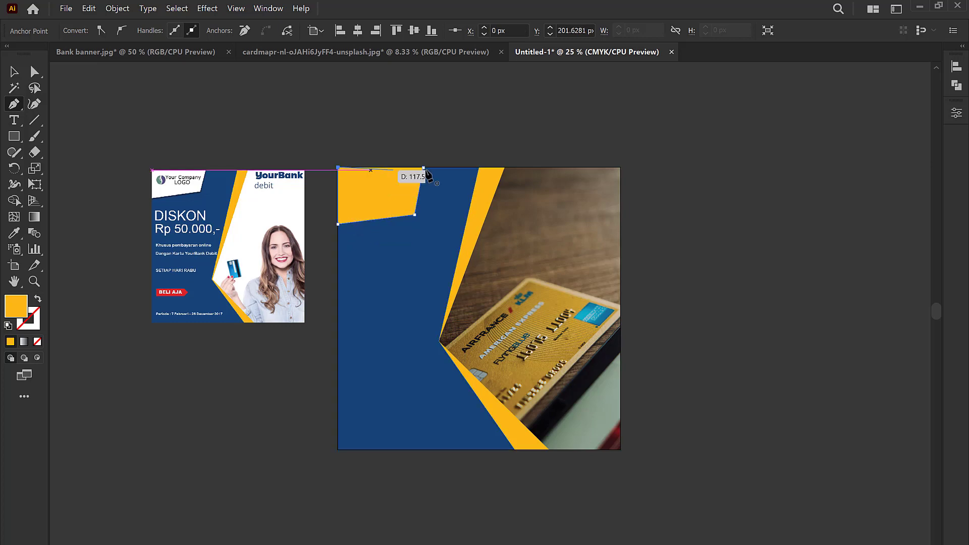
Fill the corner shape with white (ffffff) and leave it selected.
click(14, 71)
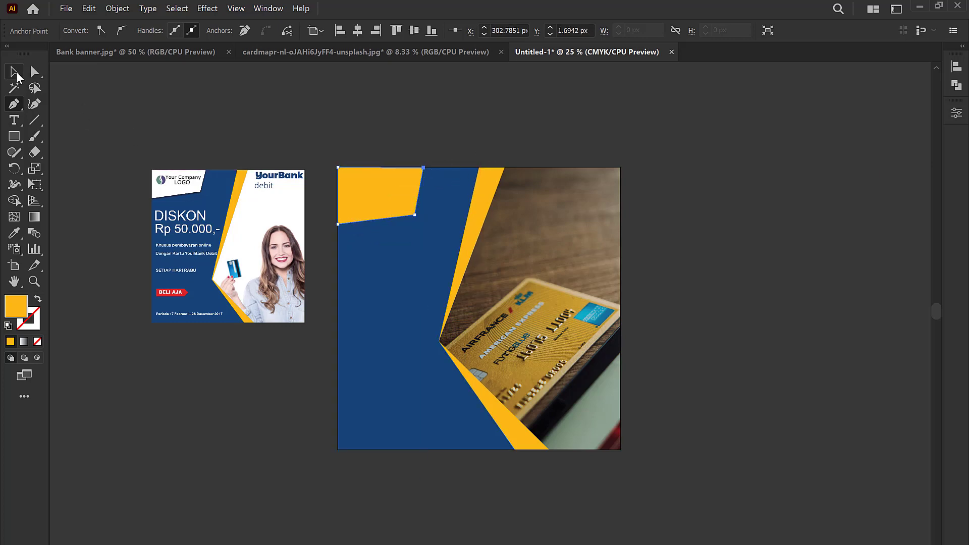
click(429, 176)
click(401, 200)
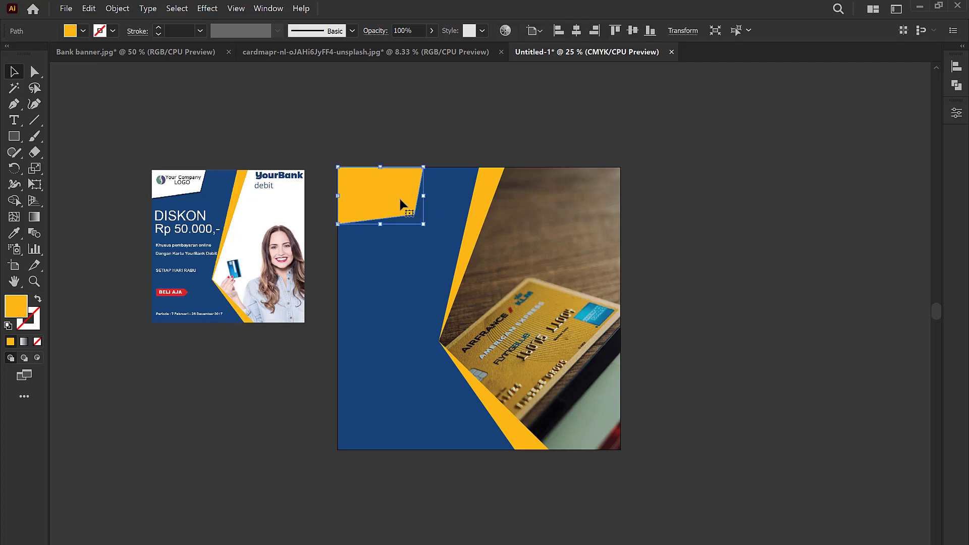
double_click(18, 315)
text(ffffff)
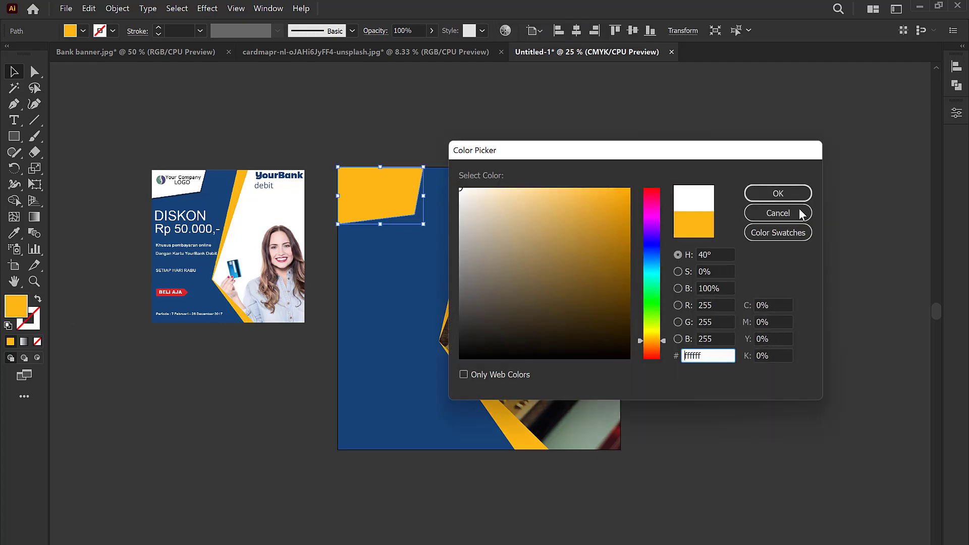
click(778, 193)
click(699, 129)
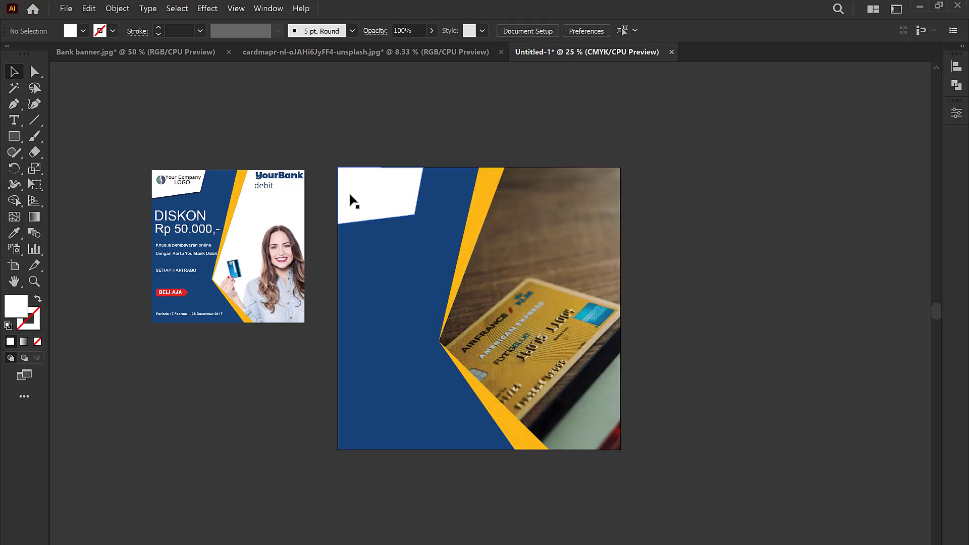
click(366, 191)
Add a Drop Shadow (Multiply, 40% opacity, 7 px offsets, 5 px blur) to the white panel.
click(208, 9)
mouse_move(220, 178)
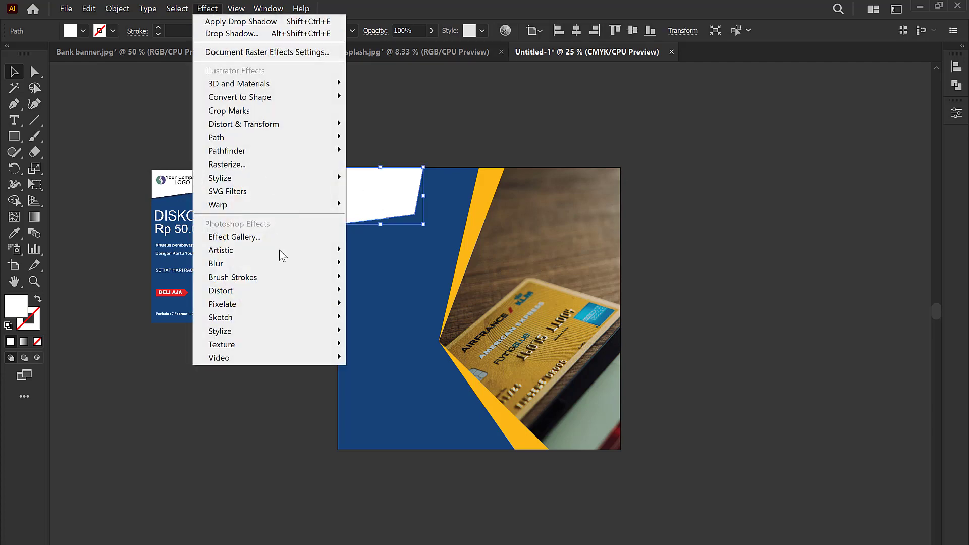
click(388, 178)
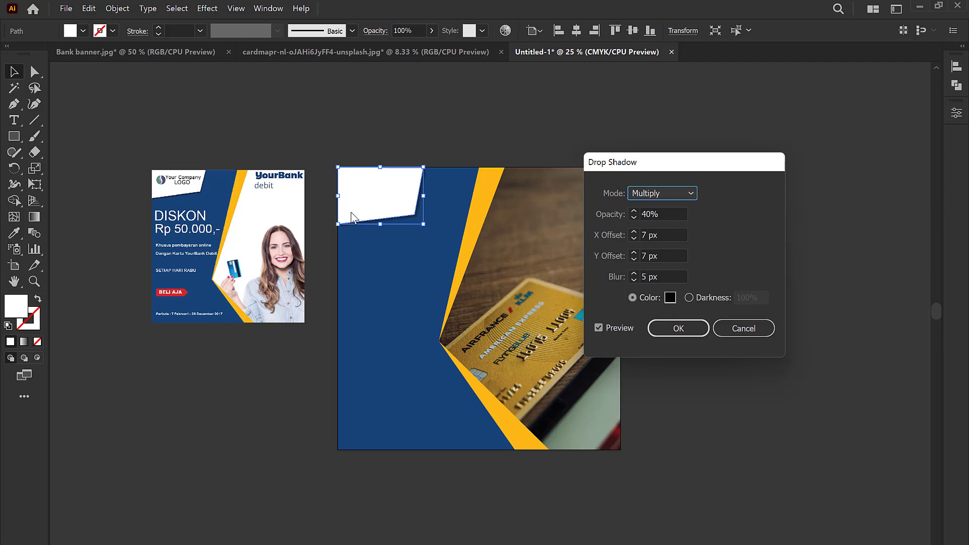
click(667, 328)
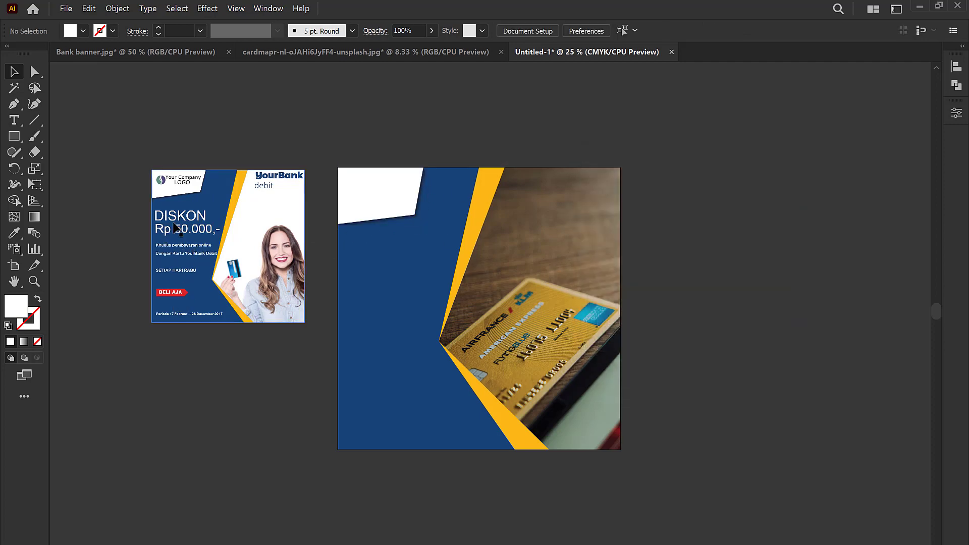
Type DISKON above the artboard and colour it white (ffffff).
click(13, 121)
click(340, 106)
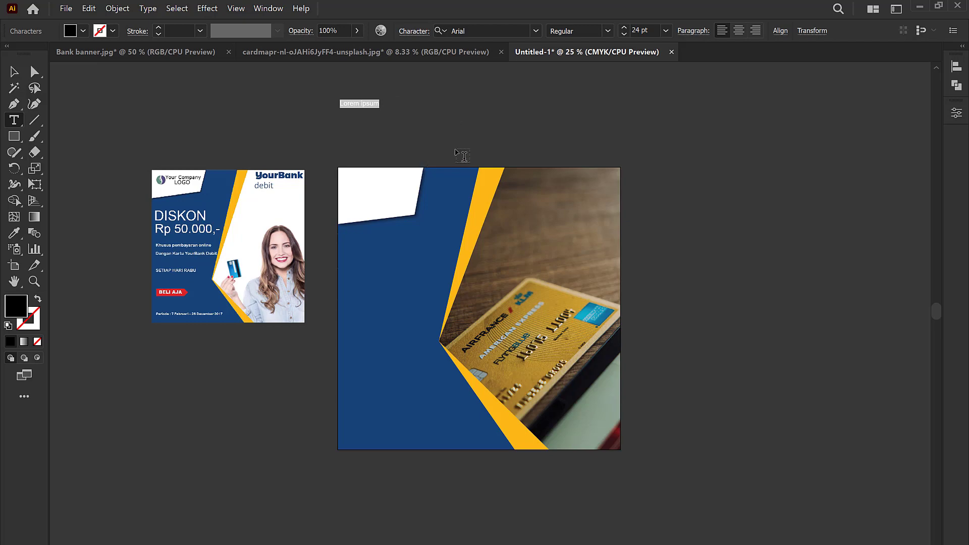
text(C)
key(Escape)
double_click(353, 103)
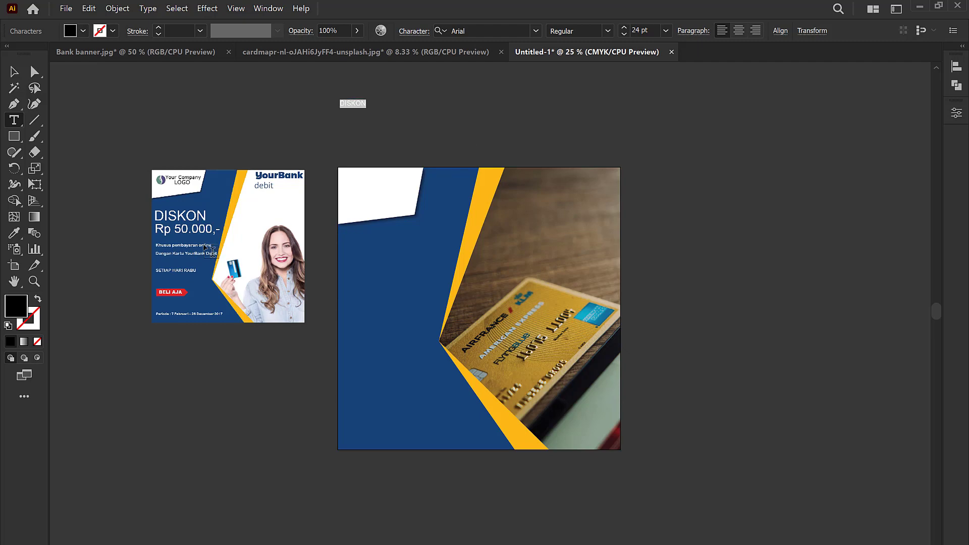
double_click(16, 306)
text(ffffff)
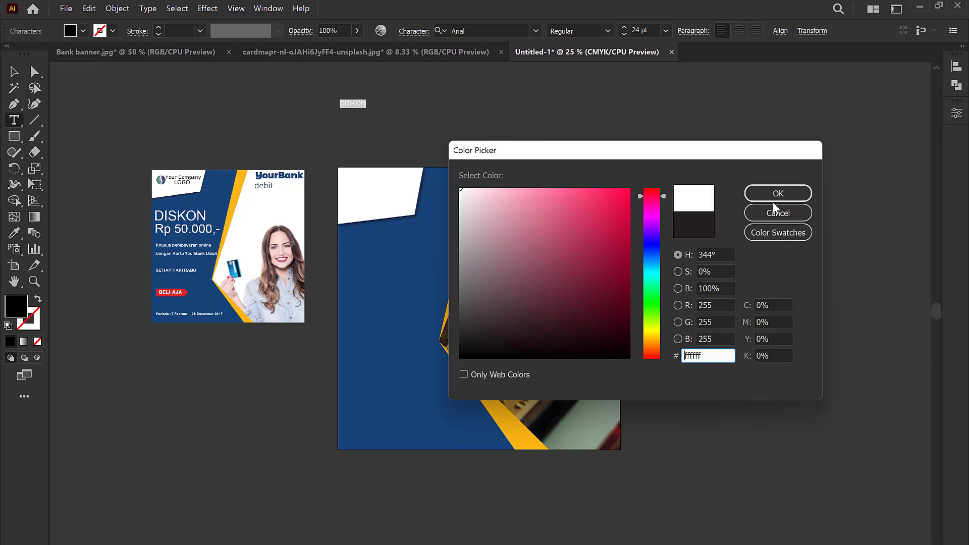
click(776, 194)
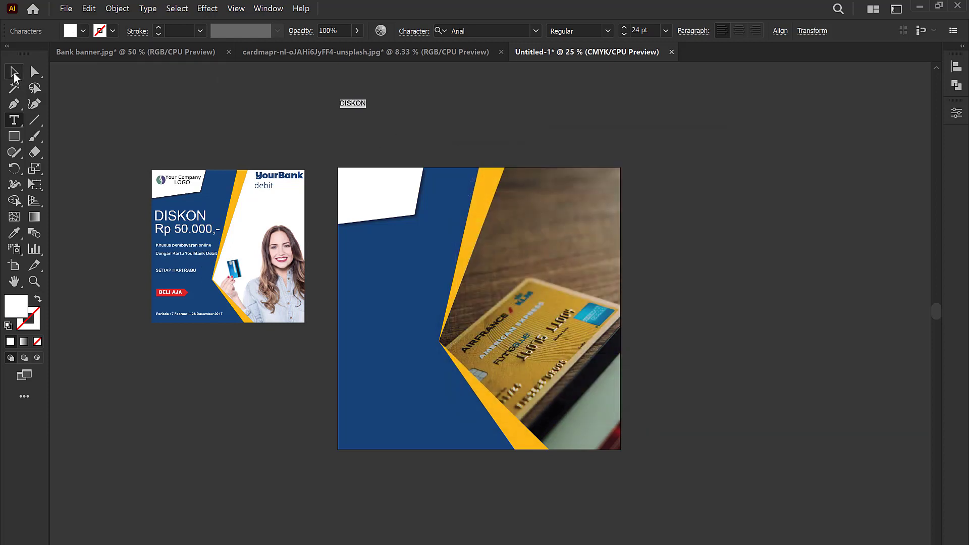
Set DISKON to 72 pt and move it onto the blue area.
click(15, 76)
click(448, 104)
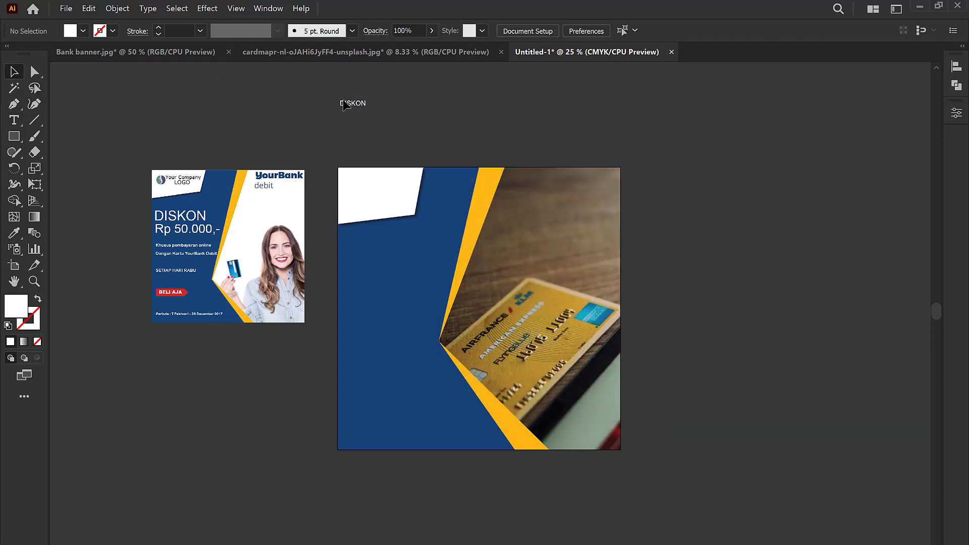
click(352, 103)
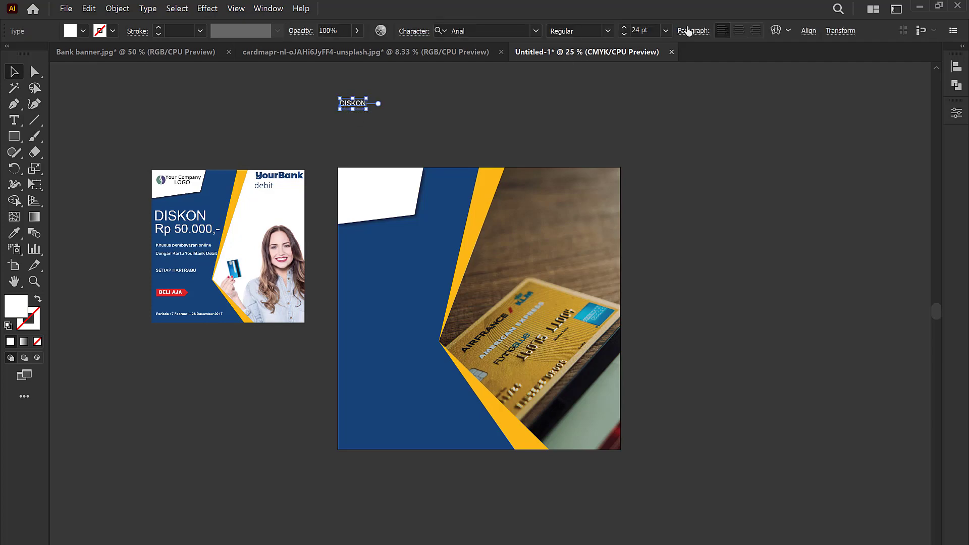
click(666, 30)
click(683, 255)
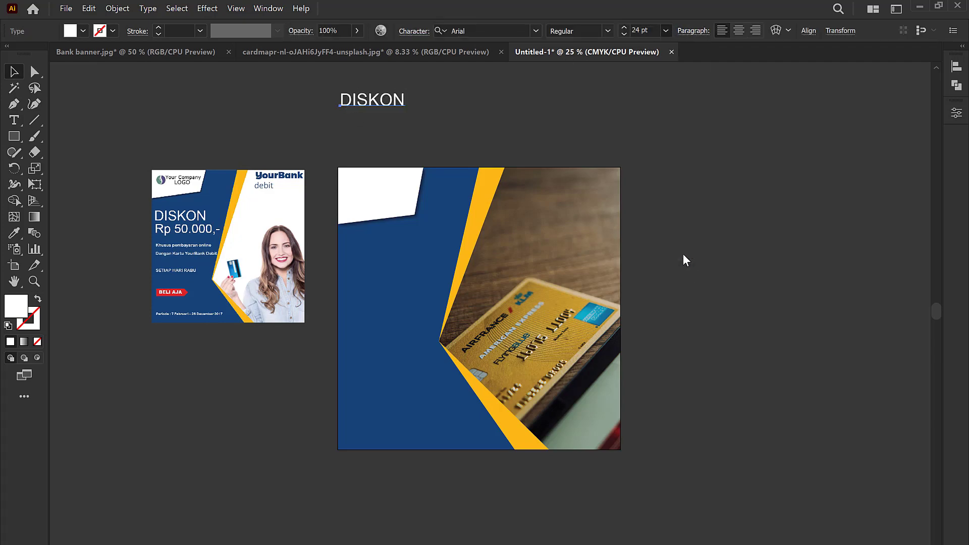
click(666, 31)
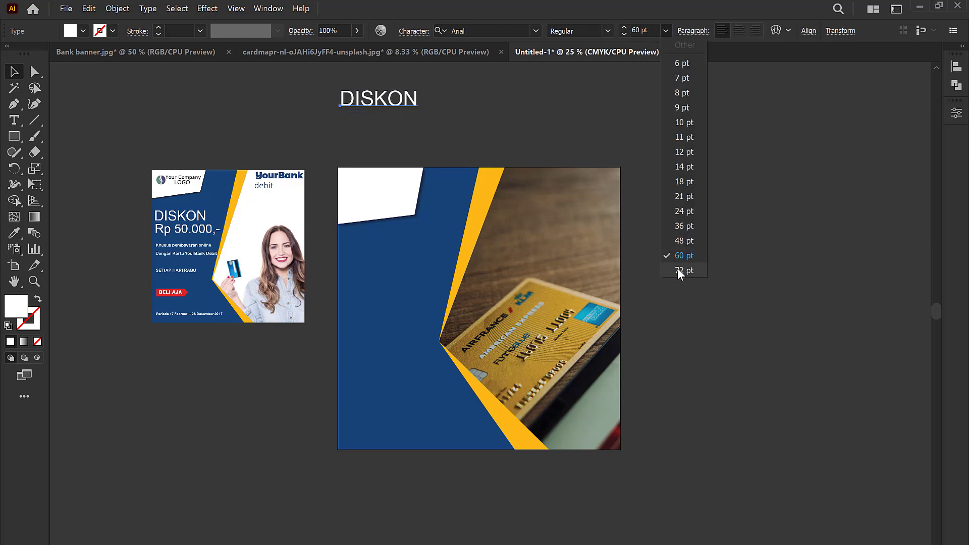
click(677, 270)
mouse_move(396, 103)
mouse_down()
mouse_move(400, 253)
mouse_move(389, 284)
mouse_up()
Add the line 'Rp 50.000,-' under DISKON in the same text object.
click(721, 297)
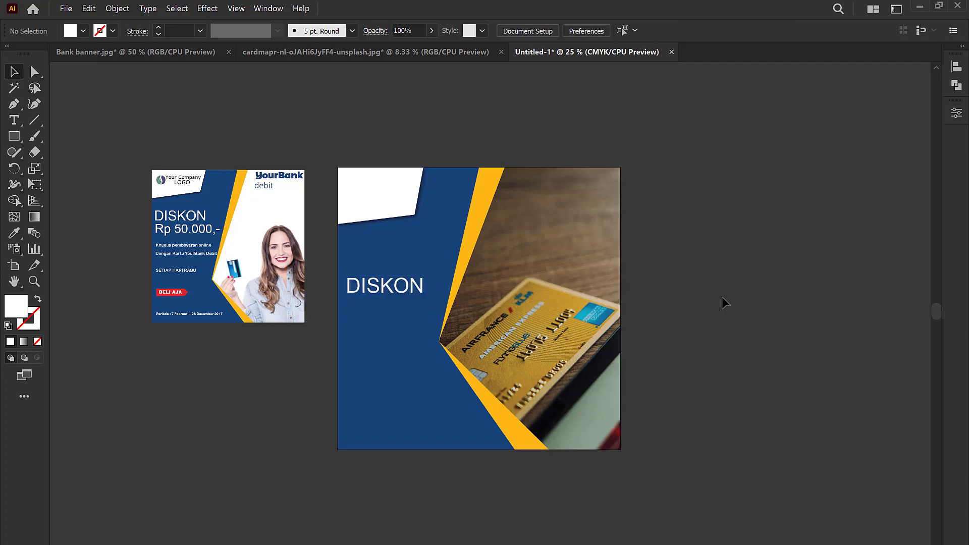
double_click(413, 289)
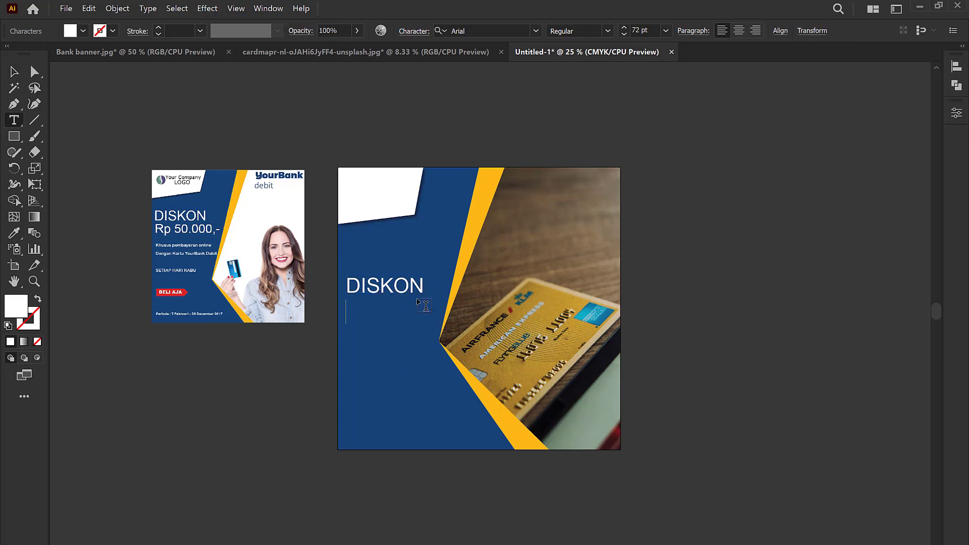
text(R)
text(p 50)
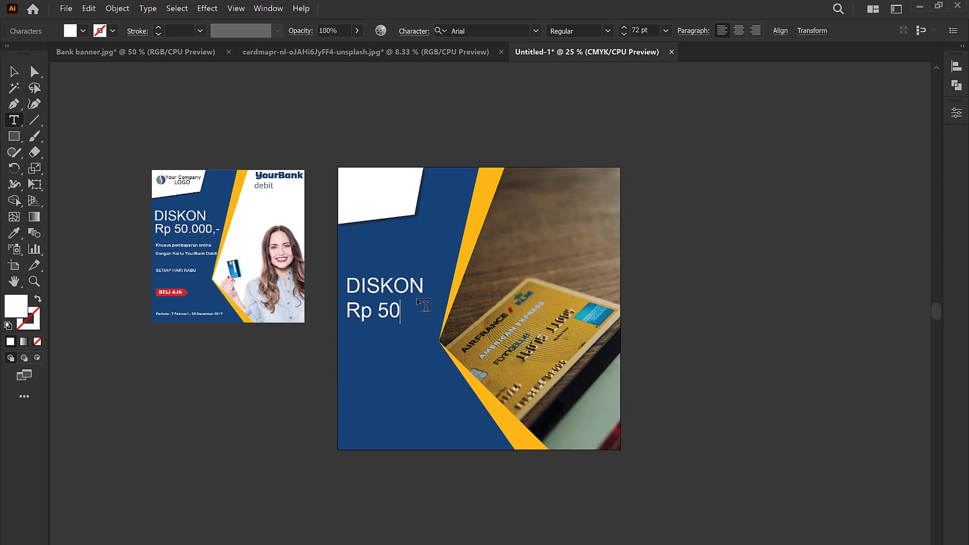
text(.)
text(000,)
text(-)
key(Escape)
Raise the DISKON and price text block higher on the blue panel.
click(418, 303)
key(ctrl+a)
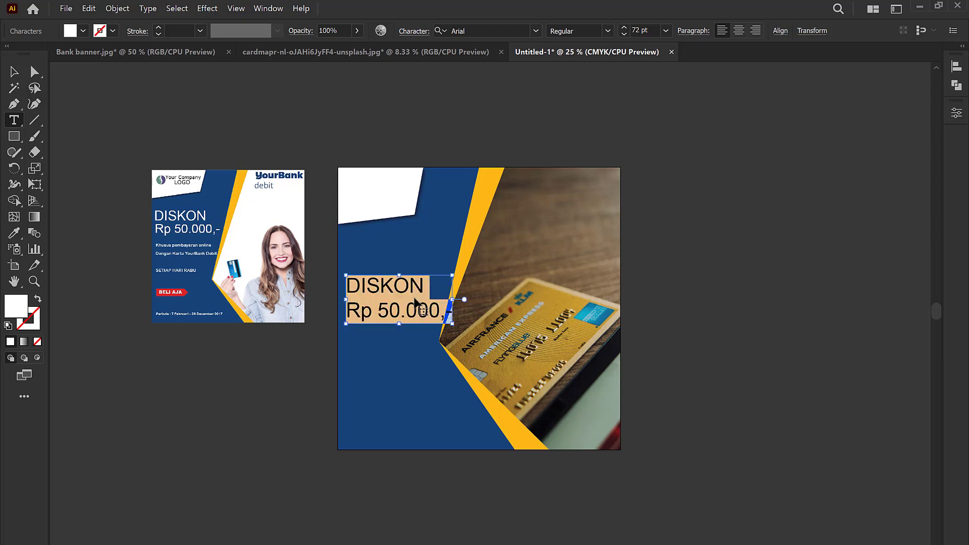
click(665, 31)
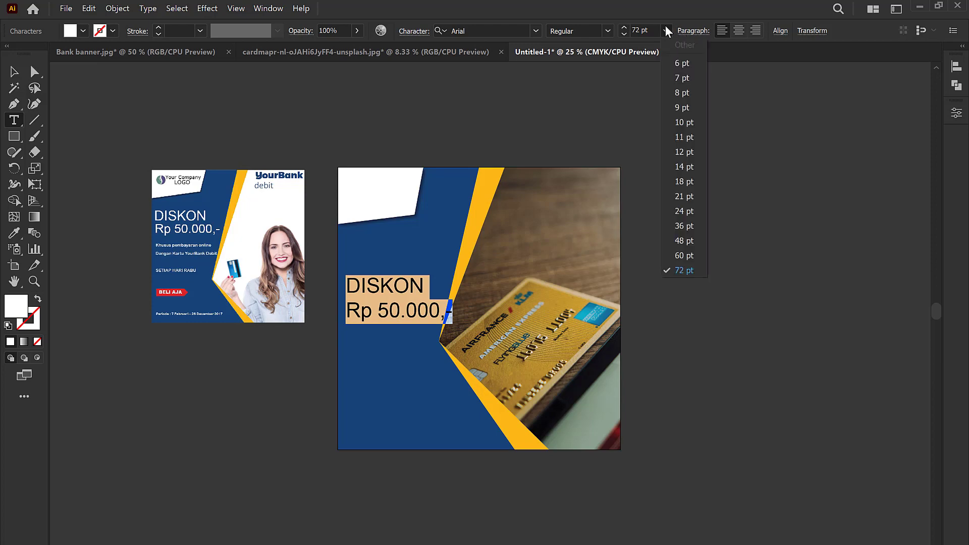
click(678, 256)
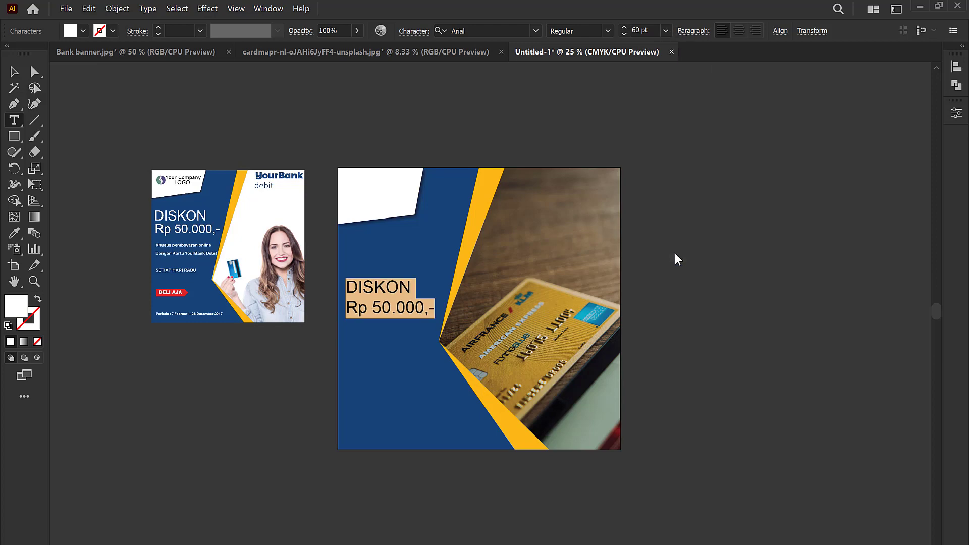
click(13, 75)
click(509, 112)
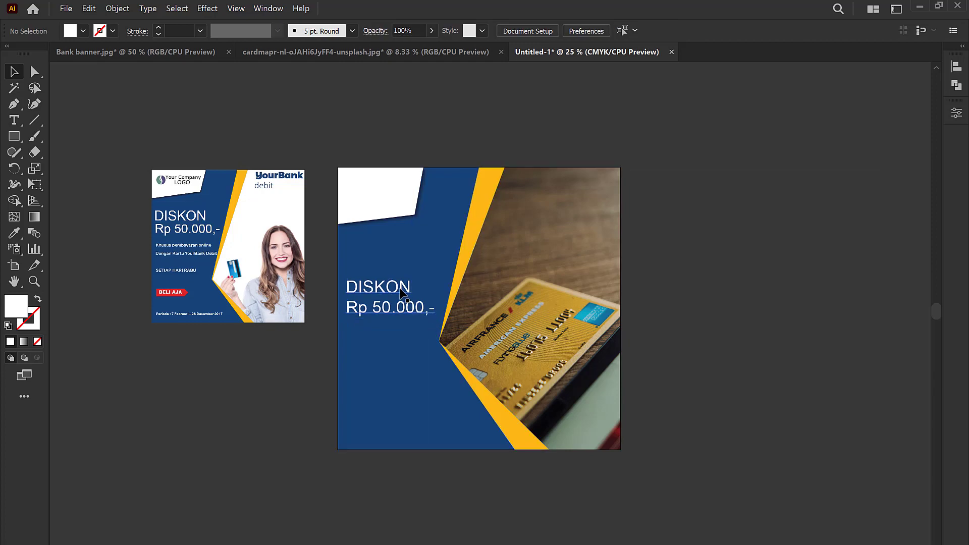
key(ctrl+z)
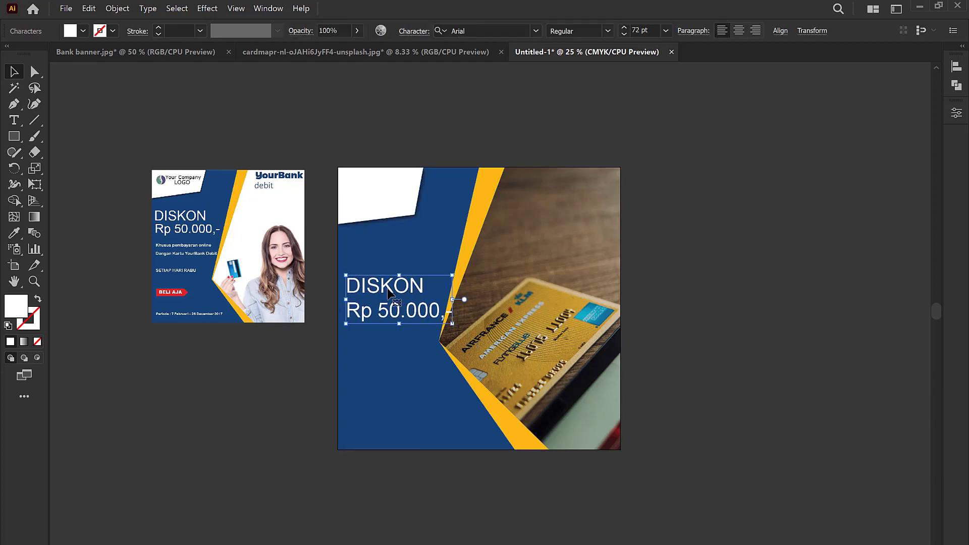
drag(388, 292, 387, 258)
Set both the DISKON and price lines to 60 pt.
click(404, 96)
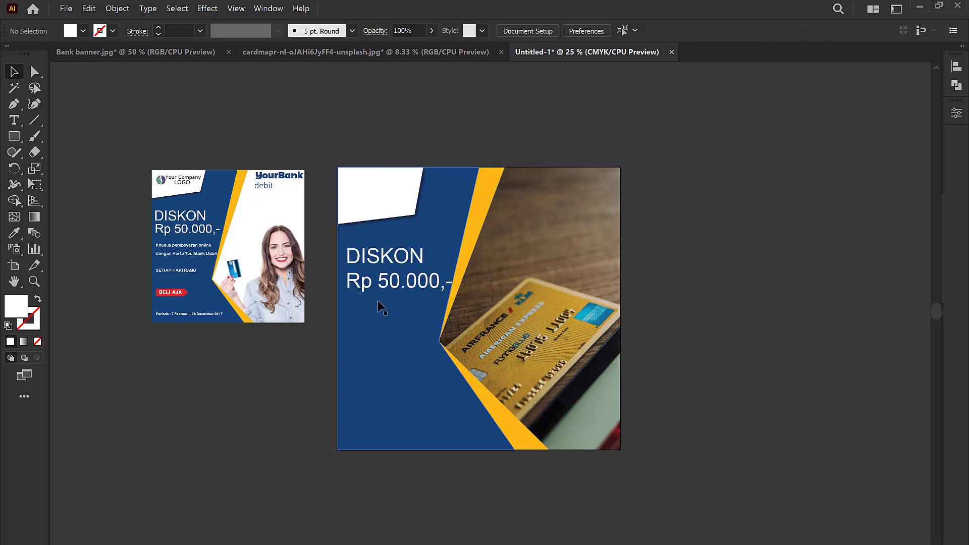
double_click(383, 254)
key(ctrl+a)
click(666, 31)
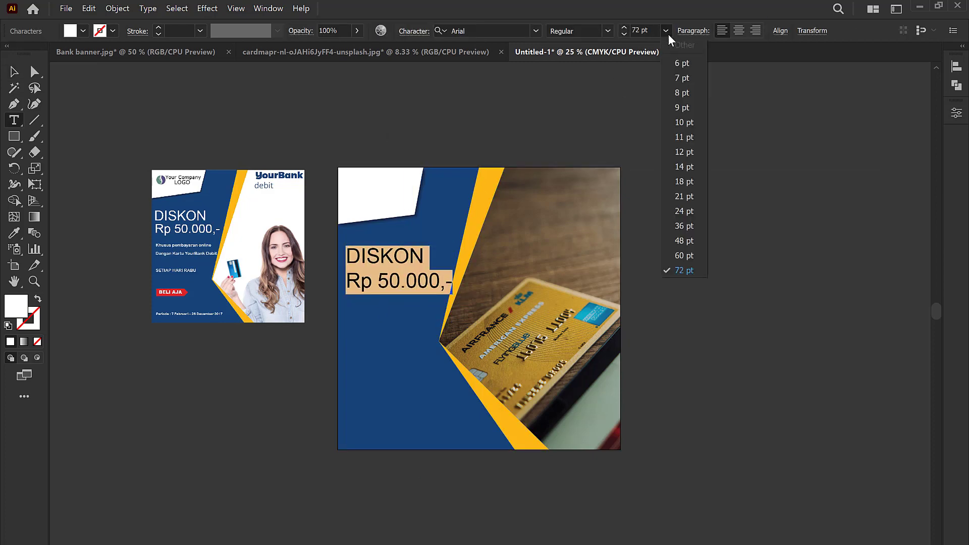
click(687, 257)
key(Escape)
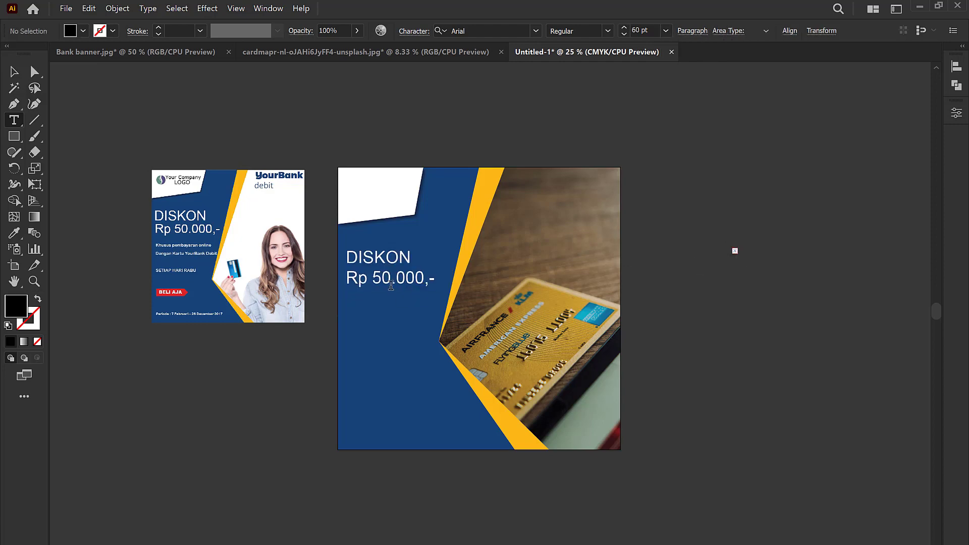
Select and delete the stray empty text object.
key(Escape)
click(614, 139)
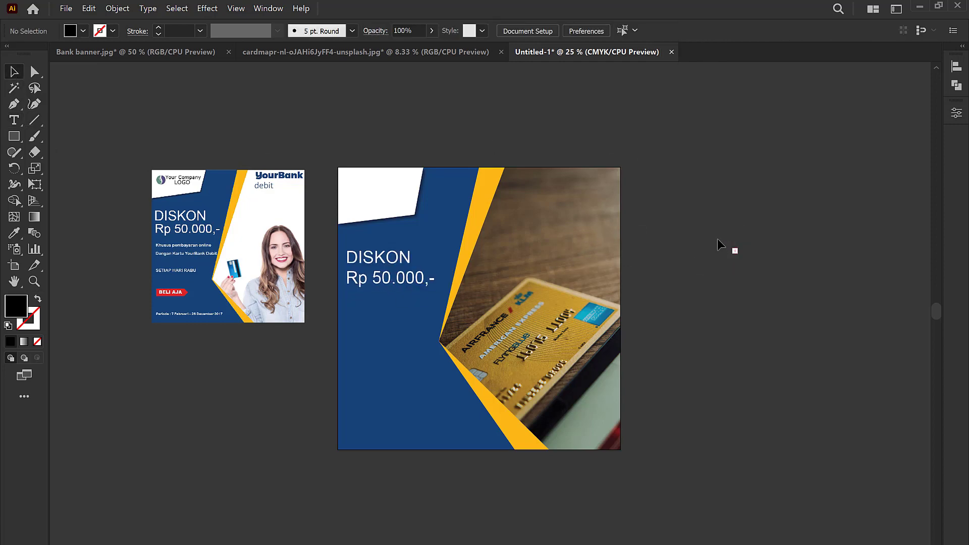
click(735, 251)
key(Delete)
Start a new 24 pt text line beneath the price.
click(15, 120)
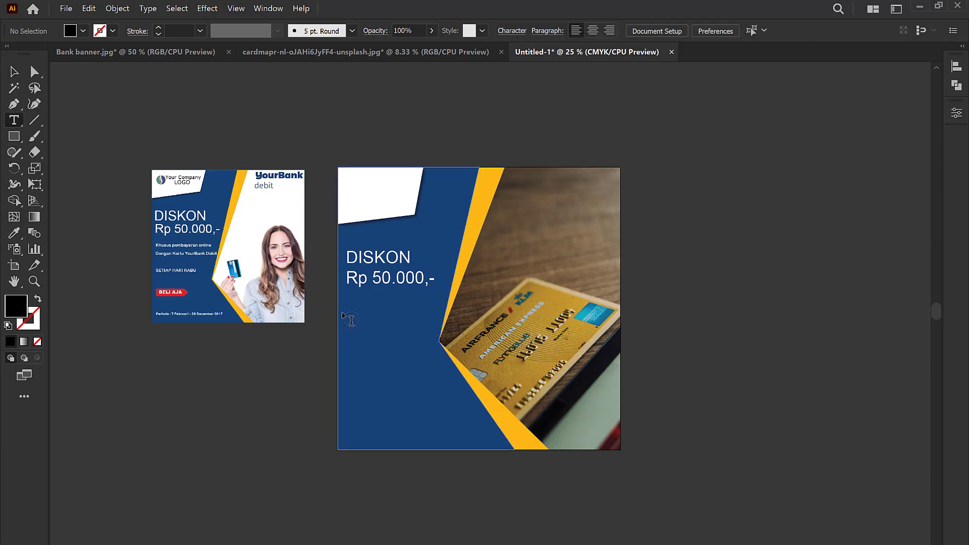
drag(20, 120, 57, 124)
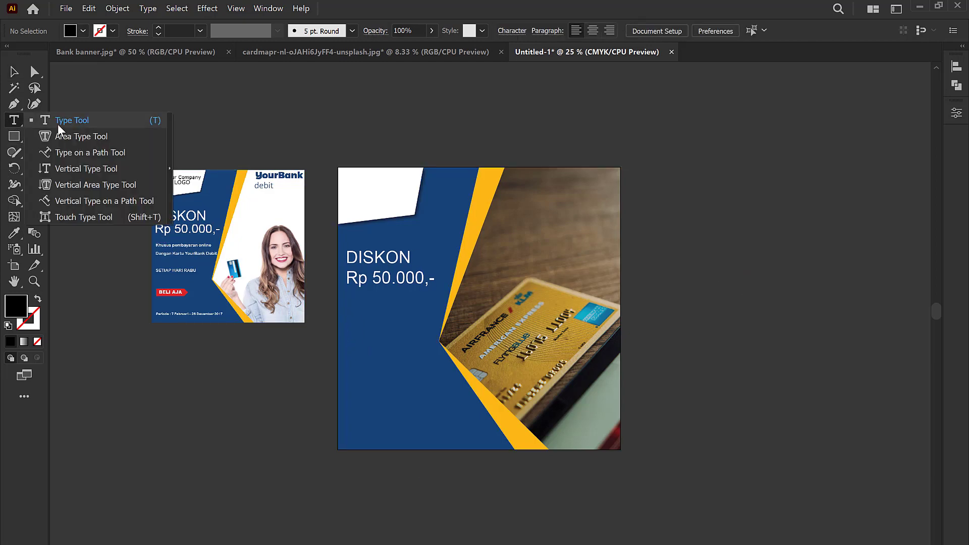
click(57, 125)
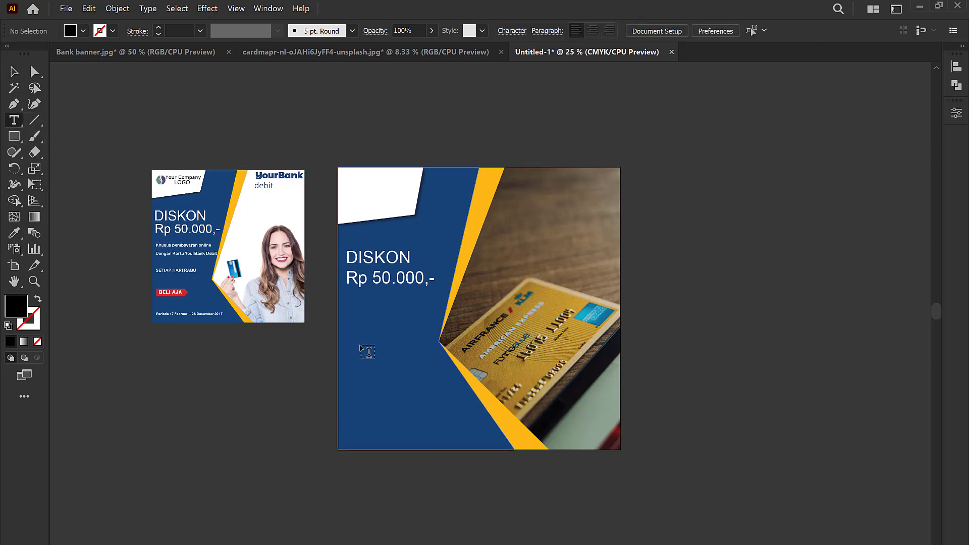
click(357, 303)
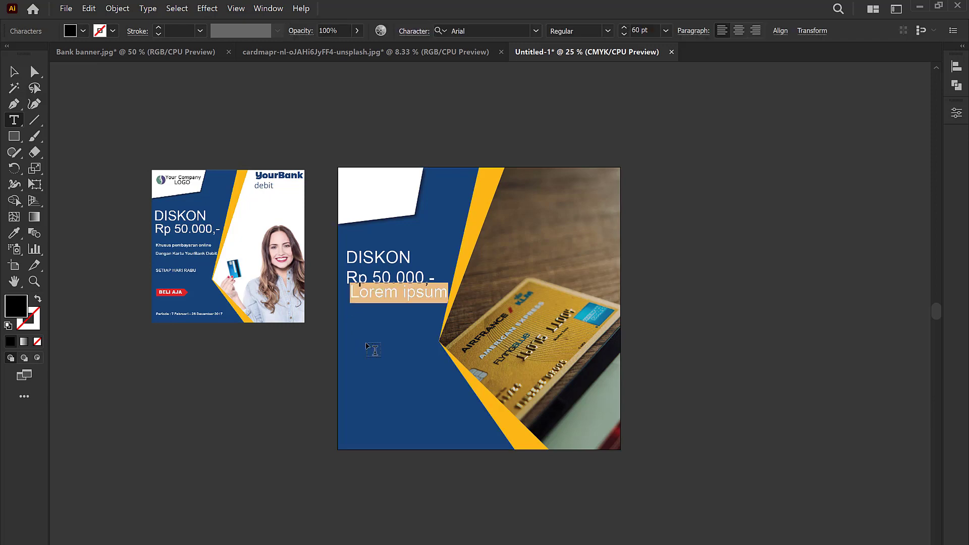
click(662, 30)
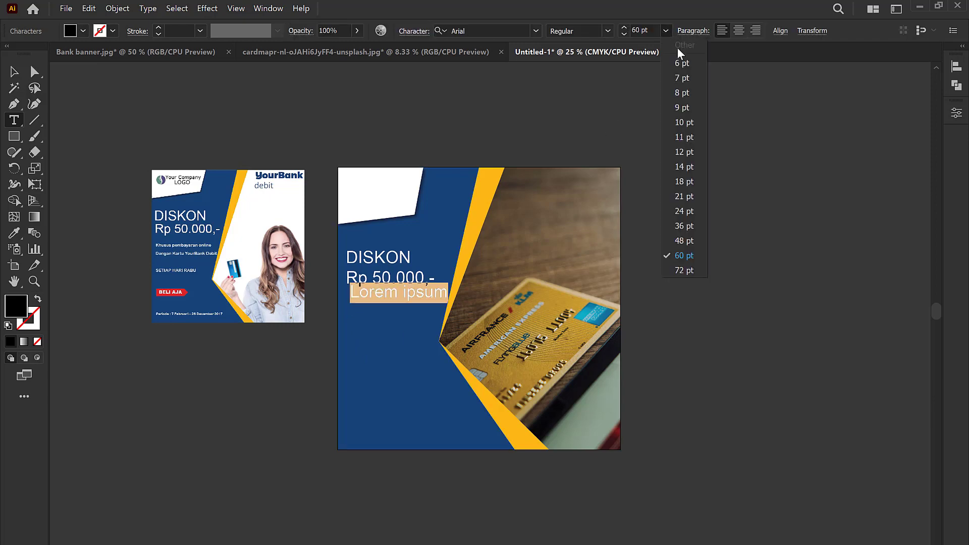
click(682, 212)
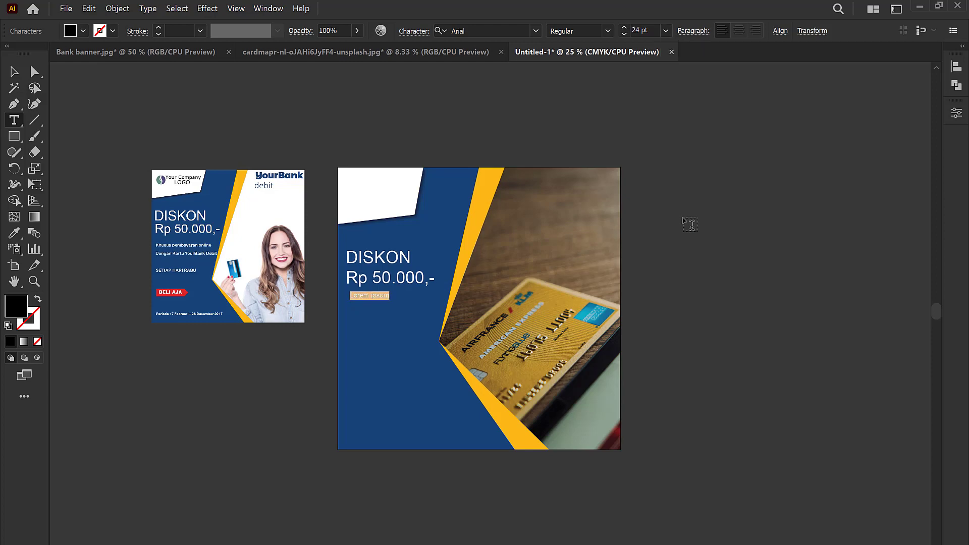
Type 'Khusus pembayaran online Dengan Kartu YouBank Debit' in white.
key(BackSpace)
key(Caps_Lock)
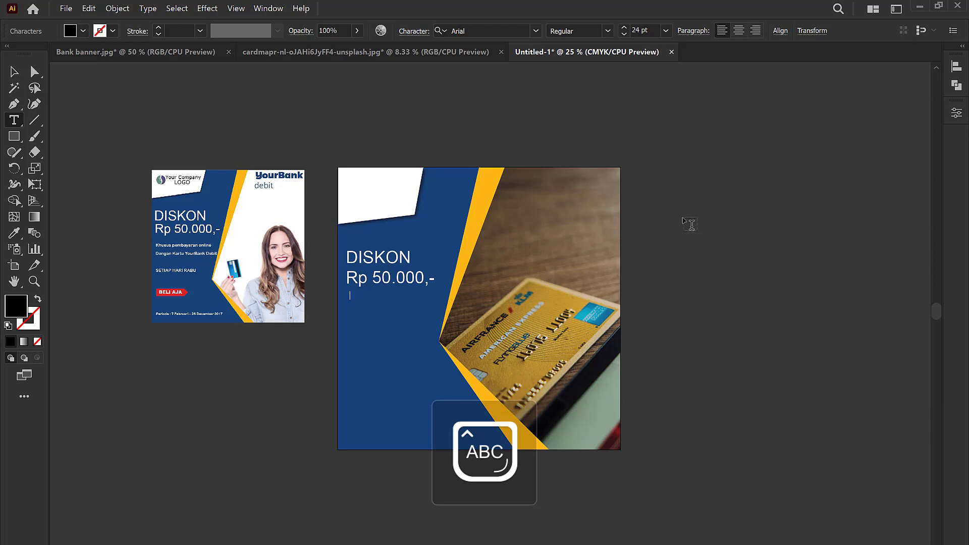
key(Caps_Lock)
key(ctrl+a)
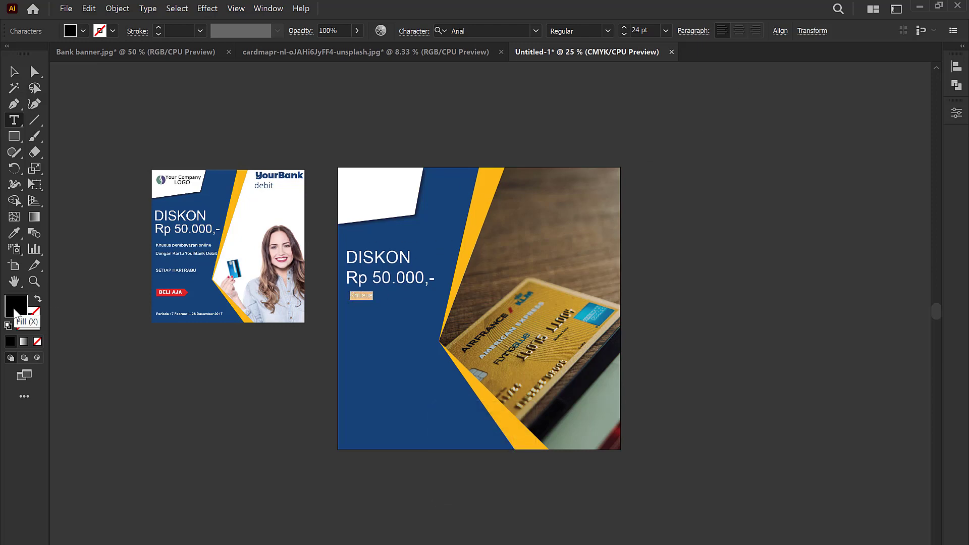
double_click(14, 306)
click(508, 223)
drag(508, 223, 460, 188)
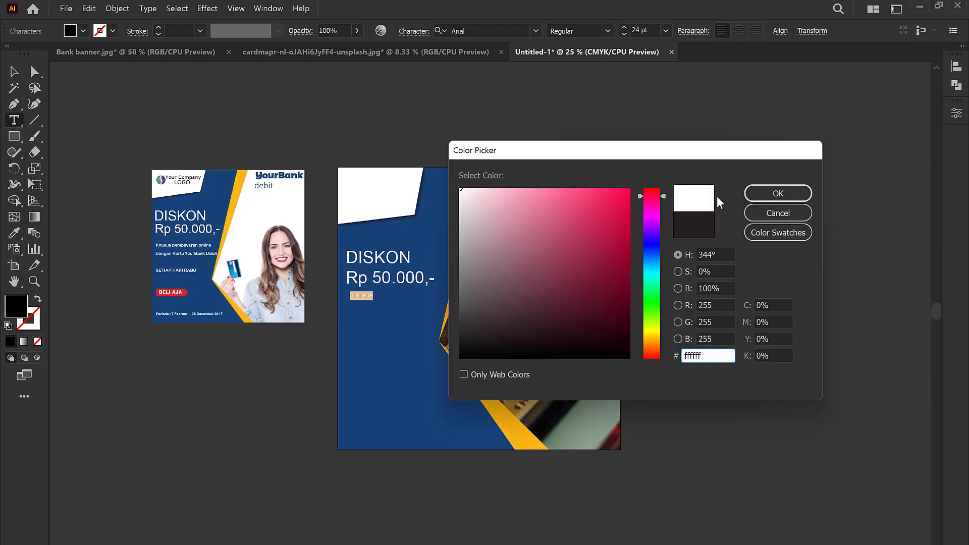
click(788, 190)
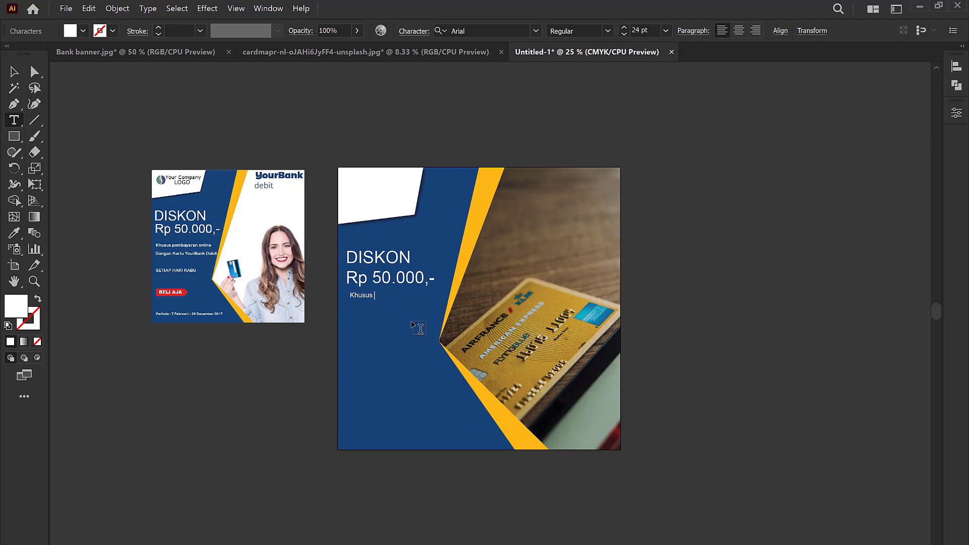
text(pembaya)
text(ran )
text(gan Kartu You)
text(Bank)
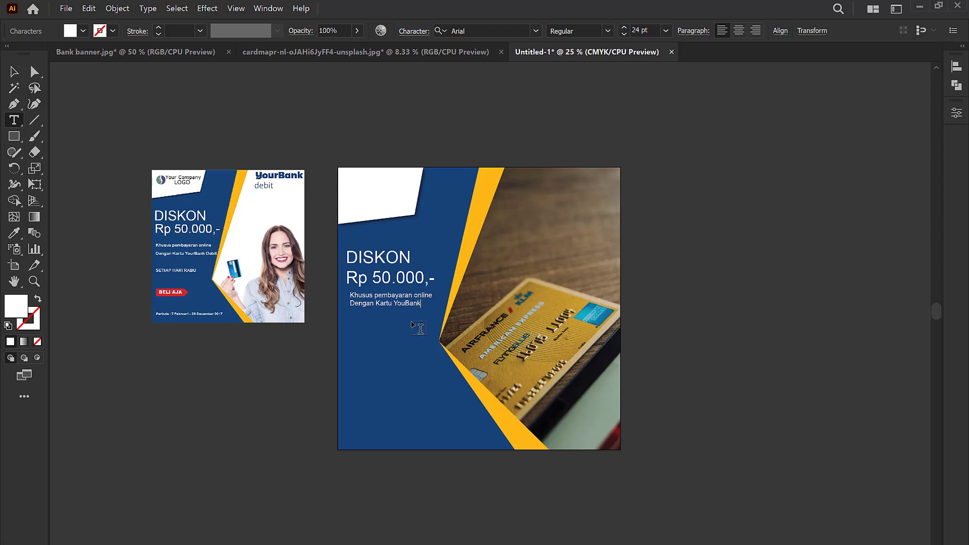
text( Debit)
key(Escape)
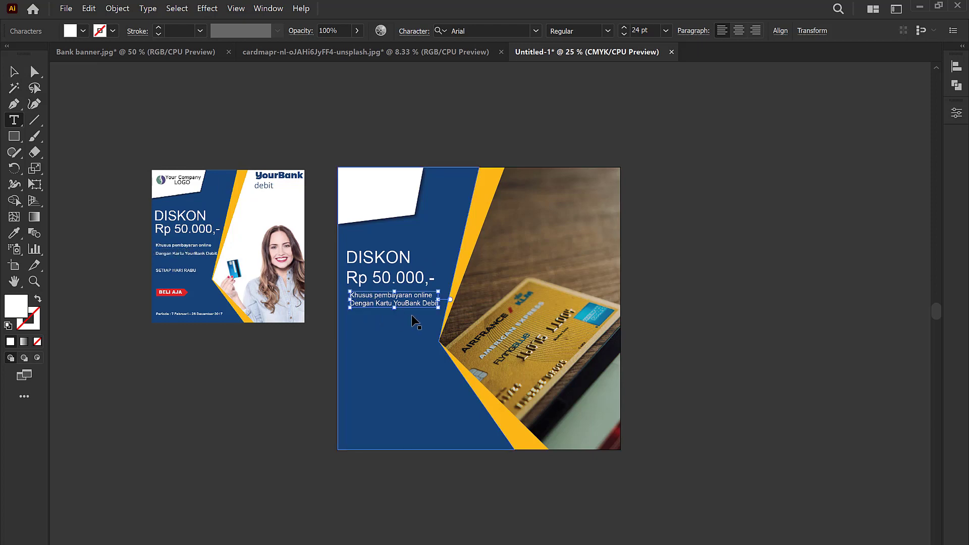
Set the two offer lines' leading to 52 pt in the Character panel.
triple_click(417, 309)
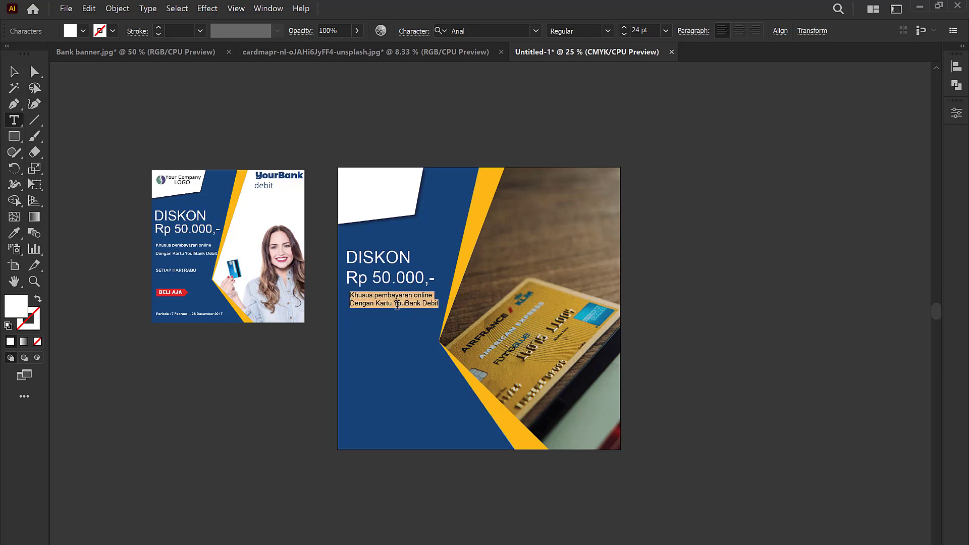
click(693, 32)
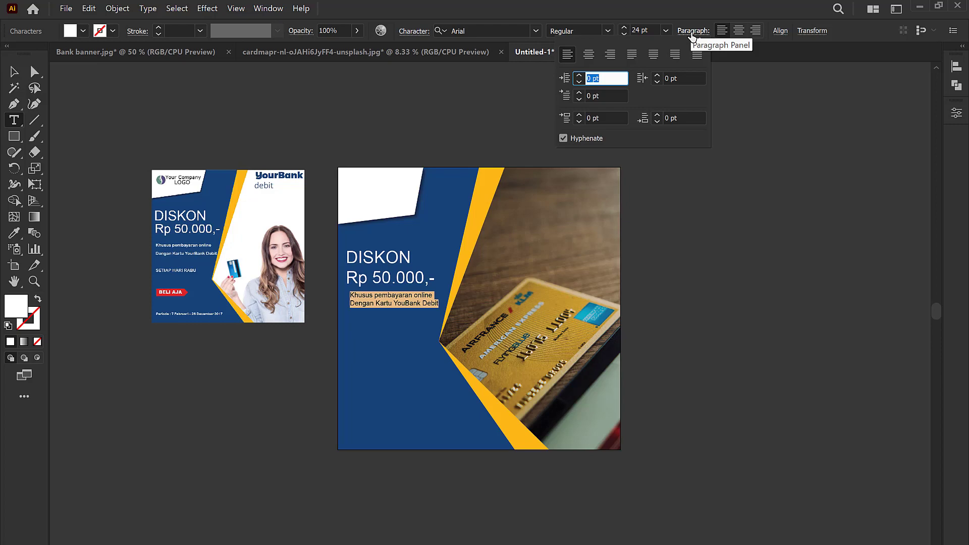
click(692, 33)
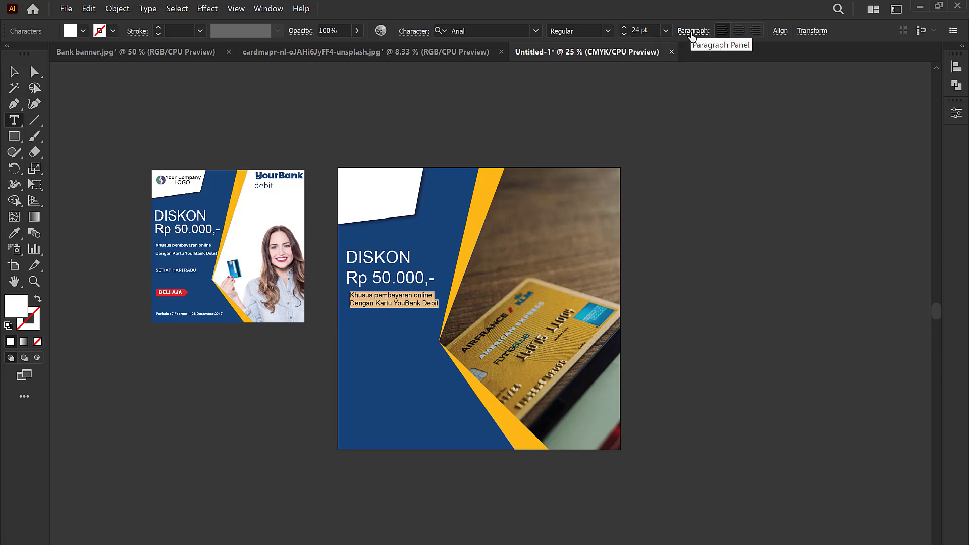
click(414, 33)
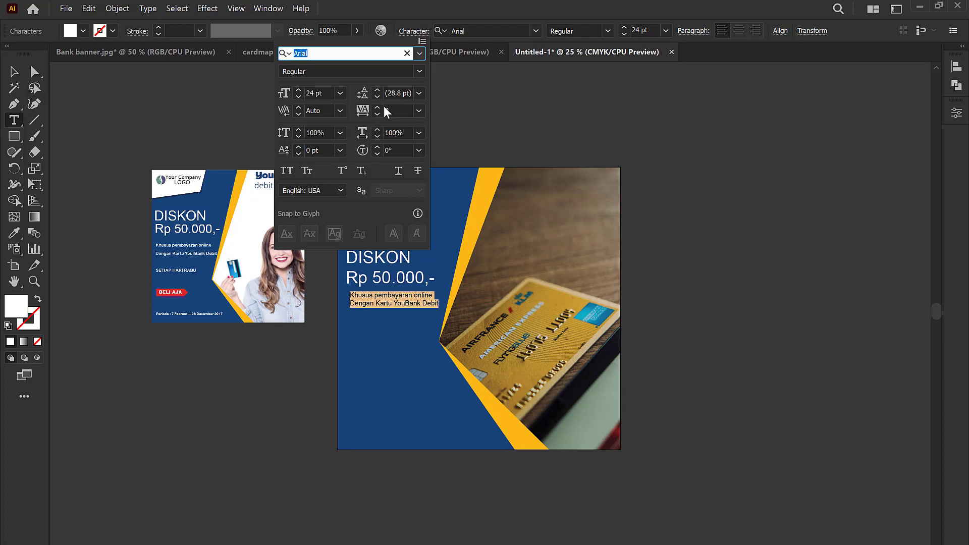
click(383, 94)
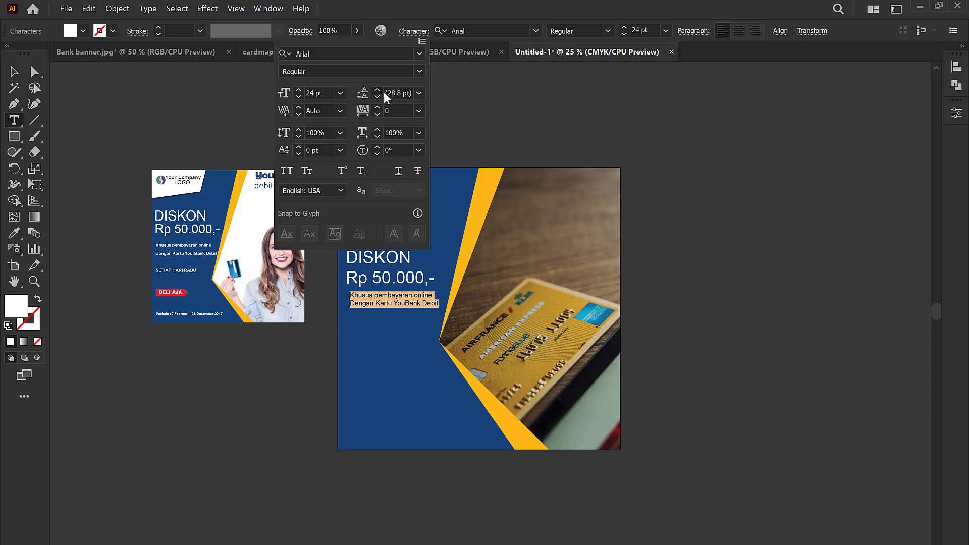
click(378, 90)
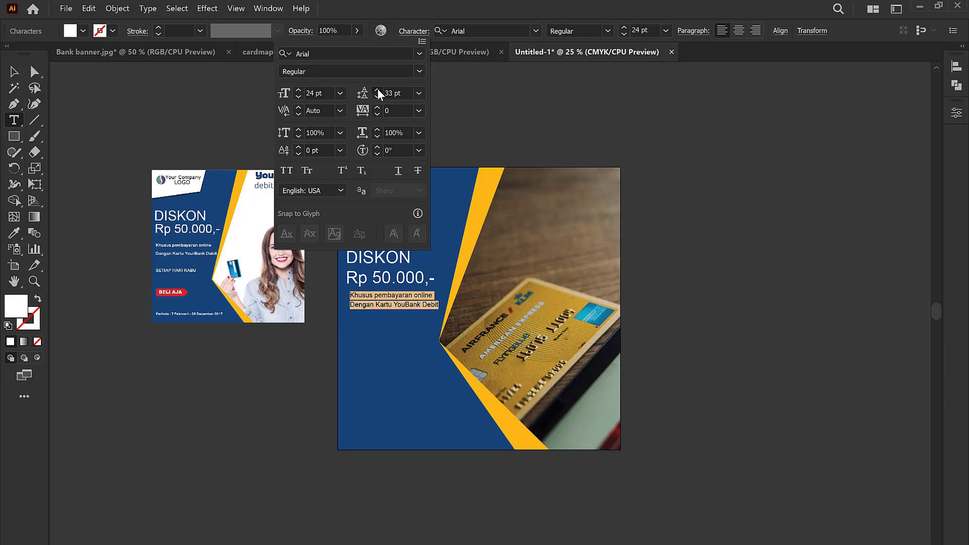
click(377, 90)
click(377, 90)
click(377, 91)
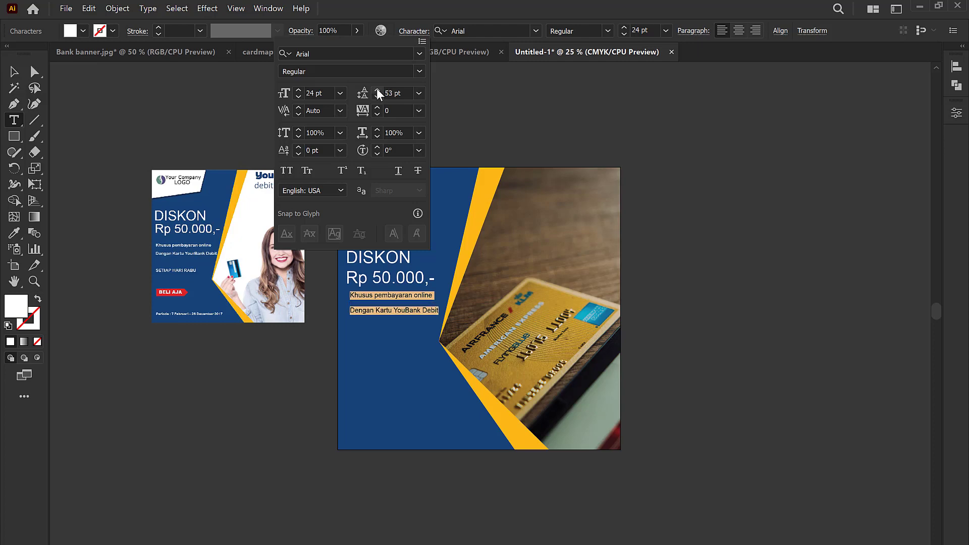
click(377, 98)
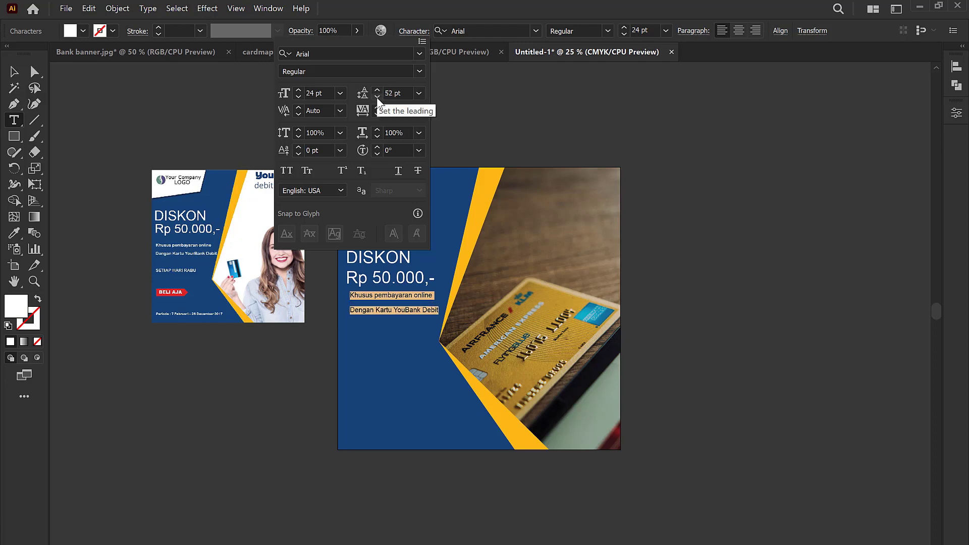
click(488, 110)
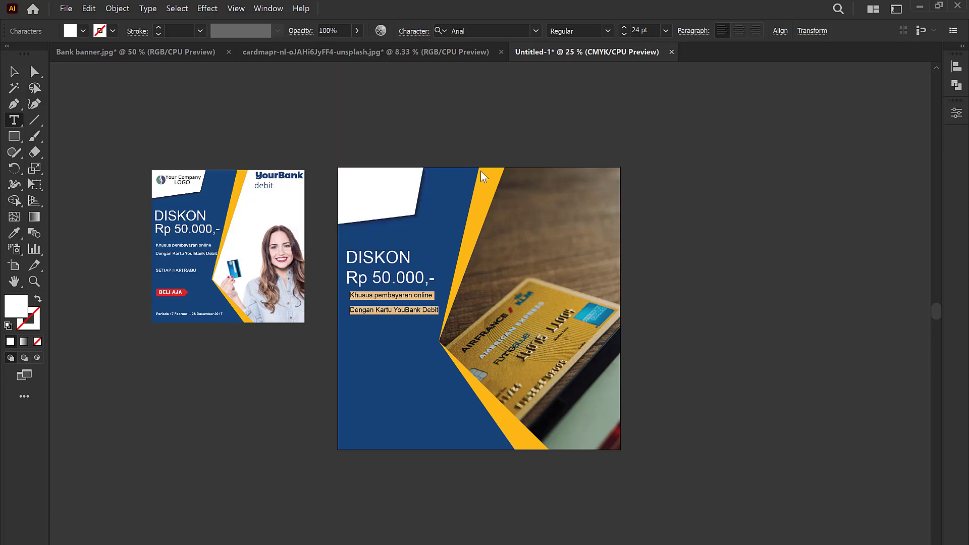
Move the two-line offer text block slightly down and left.
click(13, 71)
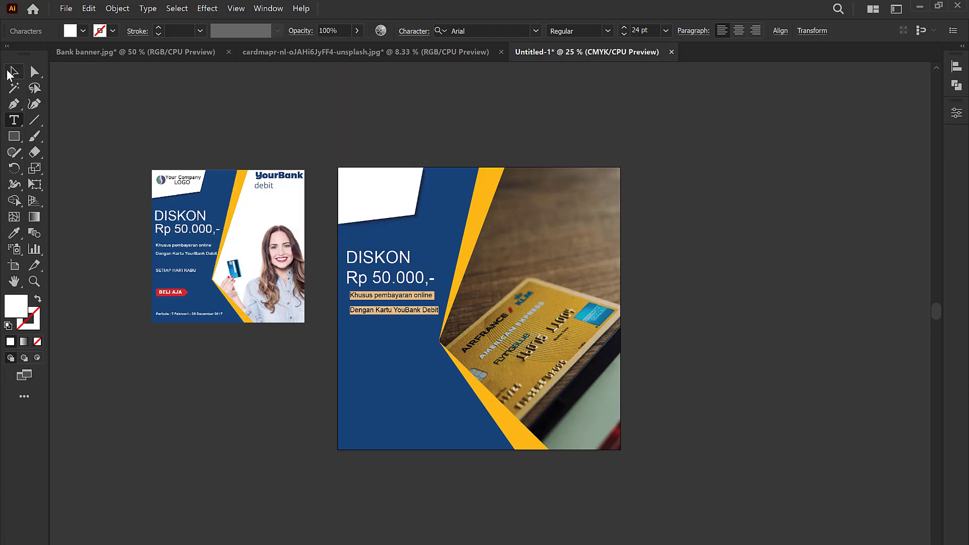
click(413, 302)
drag(412, 299, 406, 307)
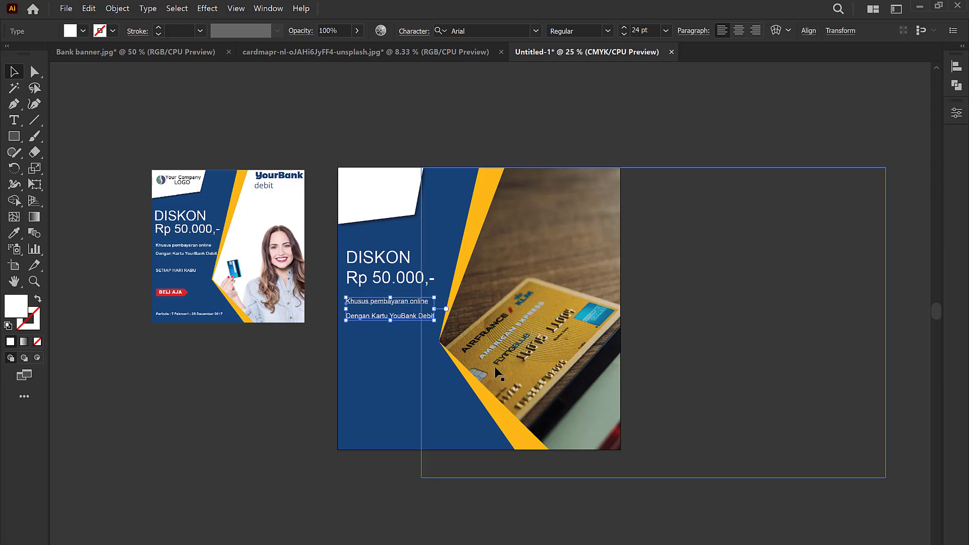
click(462, 135)
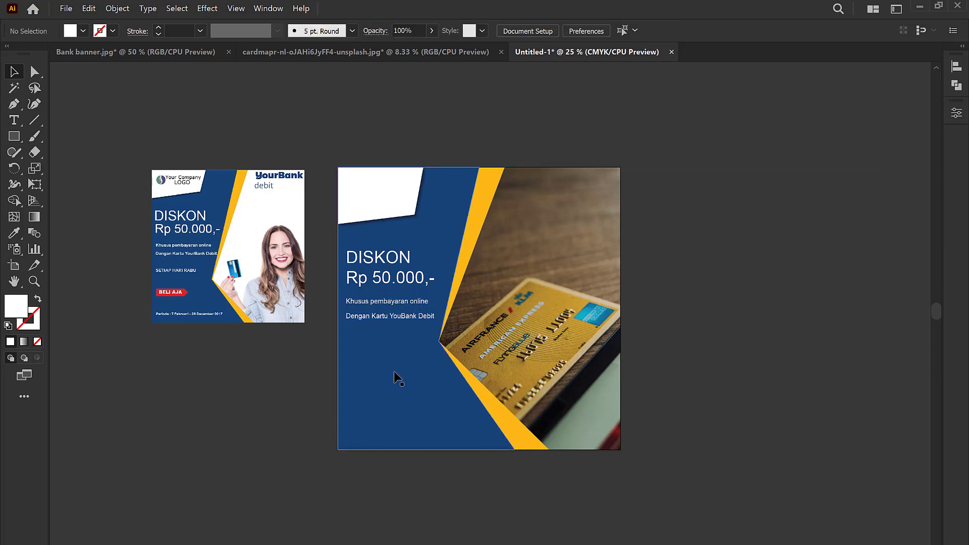
Place an empty text point below the offer lines, then glance at the card photo document.
click(14, 121)
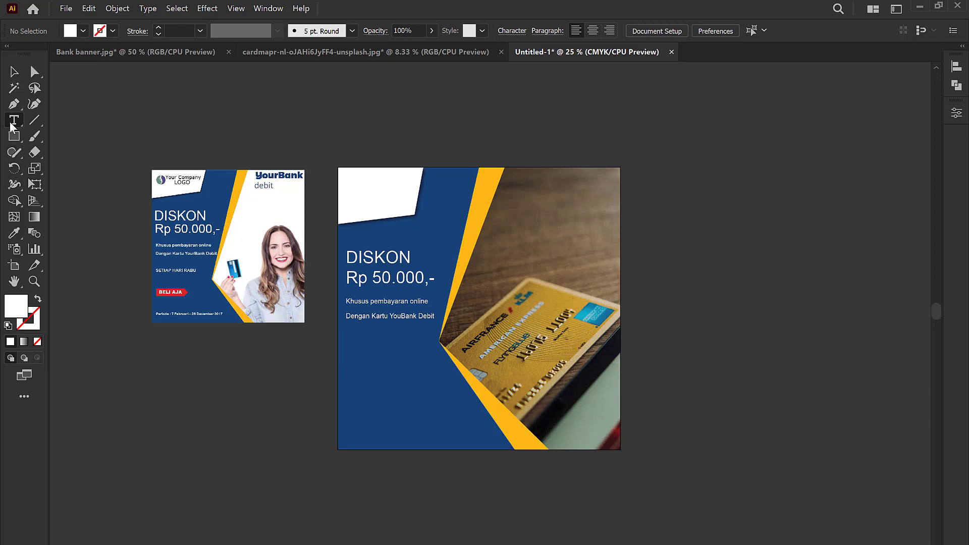
drag(14, 121, 48, 122)
click(351, 341)
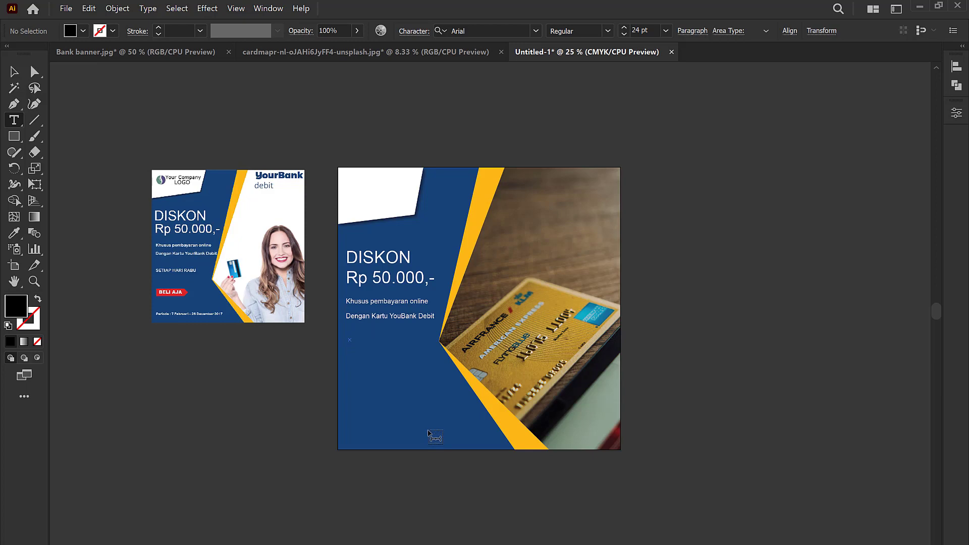
key(Escape)
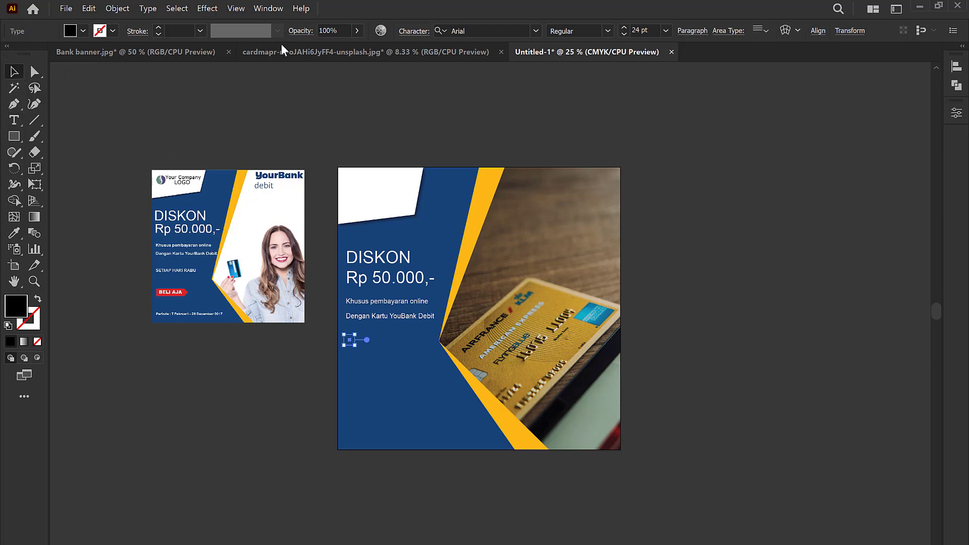
click(283, 51)
click(560, 52)
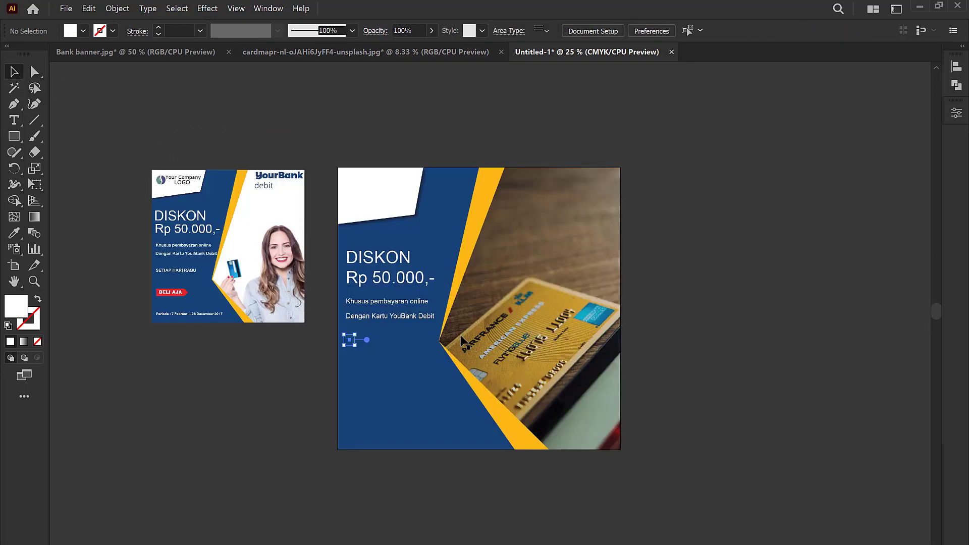
click(389, 320)
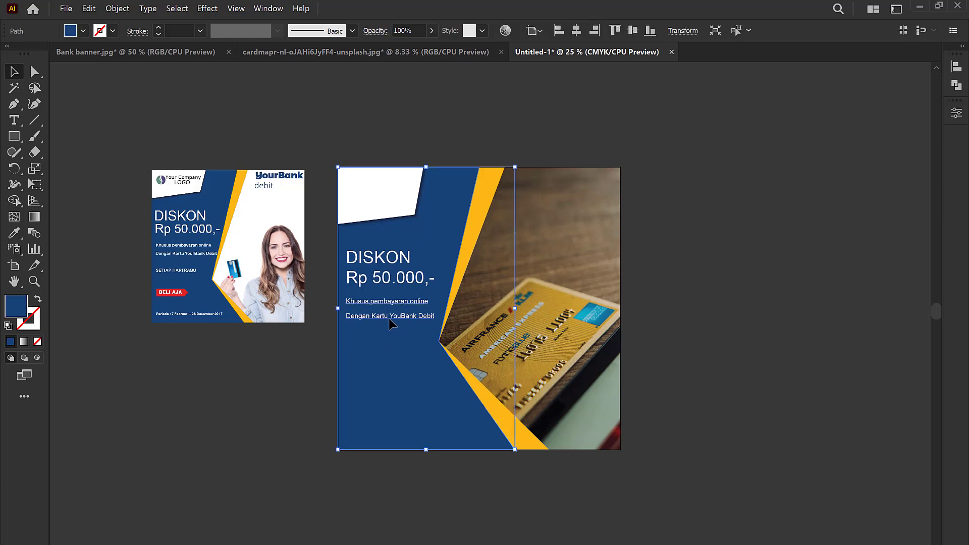
key(ctrl+shift+a)
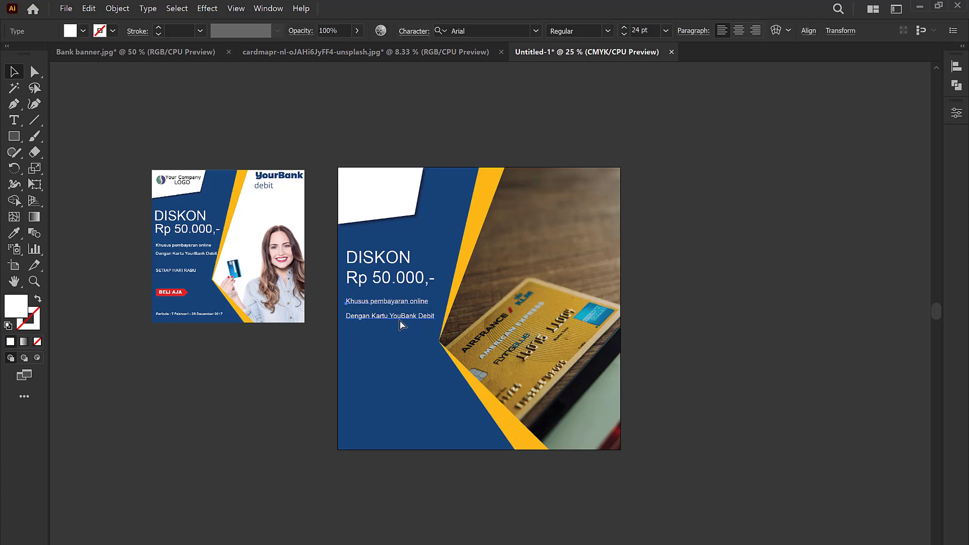
Duplicate the two-line offer text and place the copy left-aligned beneath it.
drag(402, 331, 501, 334)
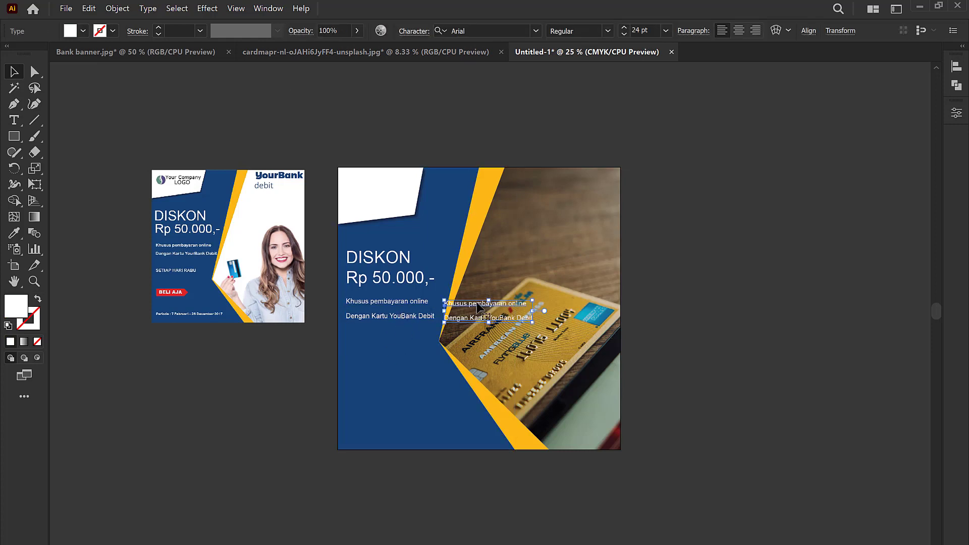
drag(476, 302, 377, 337)
key(t)
Retype the copied text as SETIAP HARI RABU in capitals.
click(390, 351)
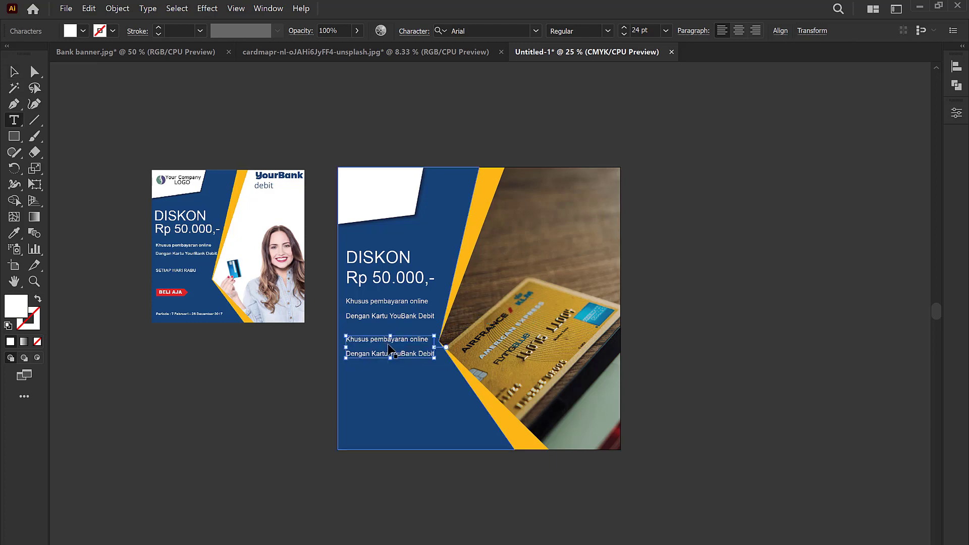
key(ctrl+a)
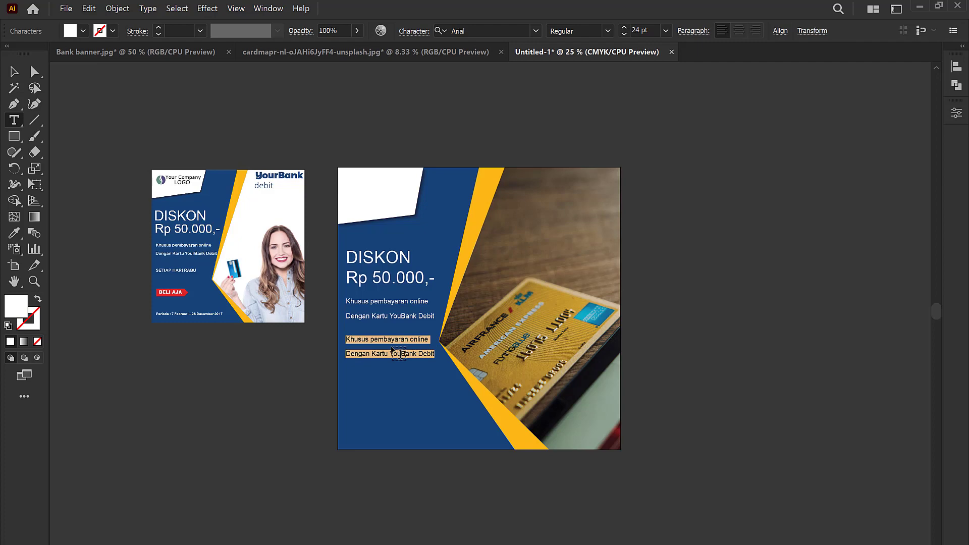
key(Caps_Lock)
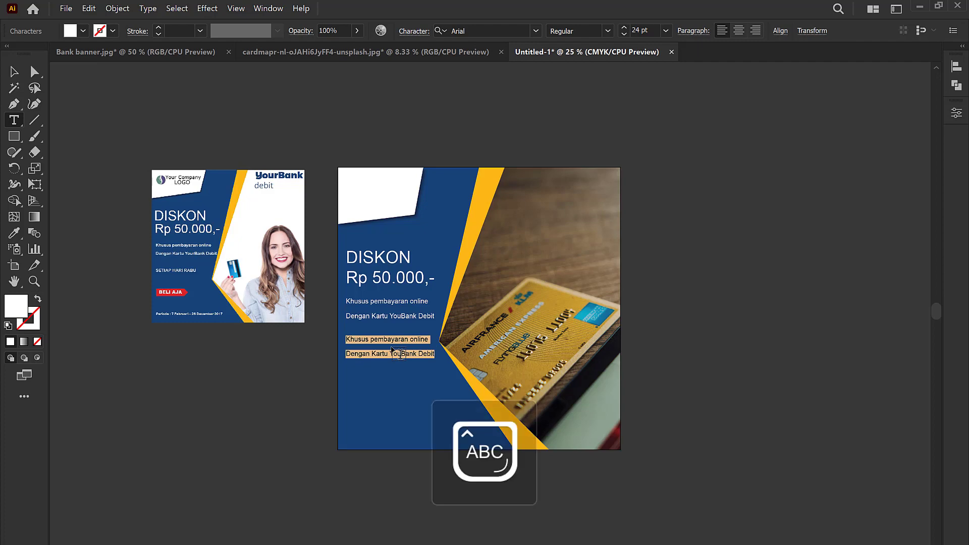
text(A)
key(BackSpace)
key(BackSpace)
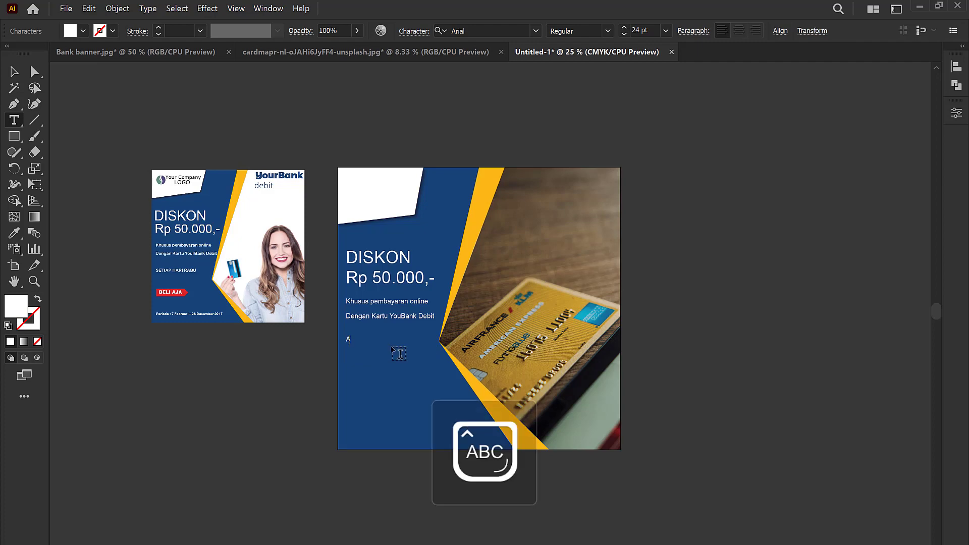
key(BackSpace)
text(SETIAO)
key(BackSpace)
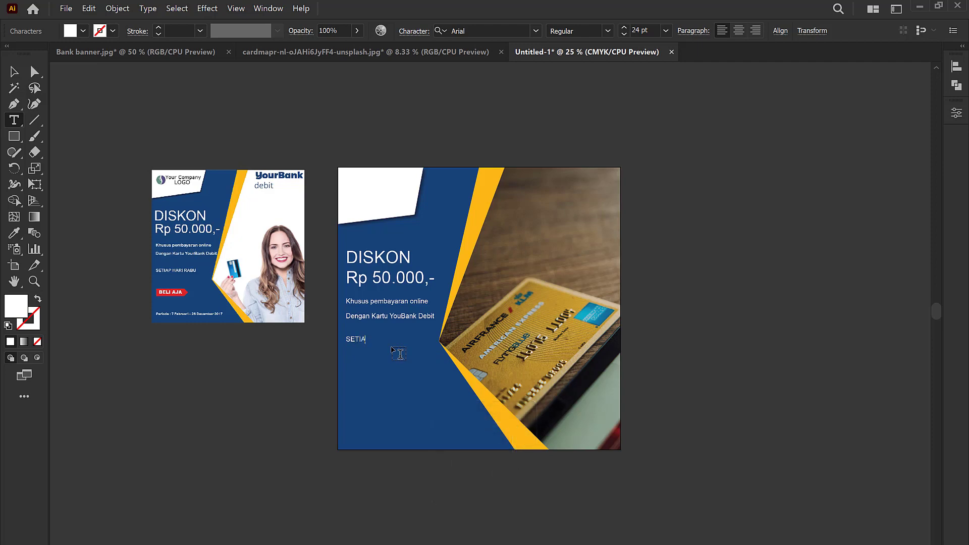
text(HA)
text(RI RABU)
click(14, 71)
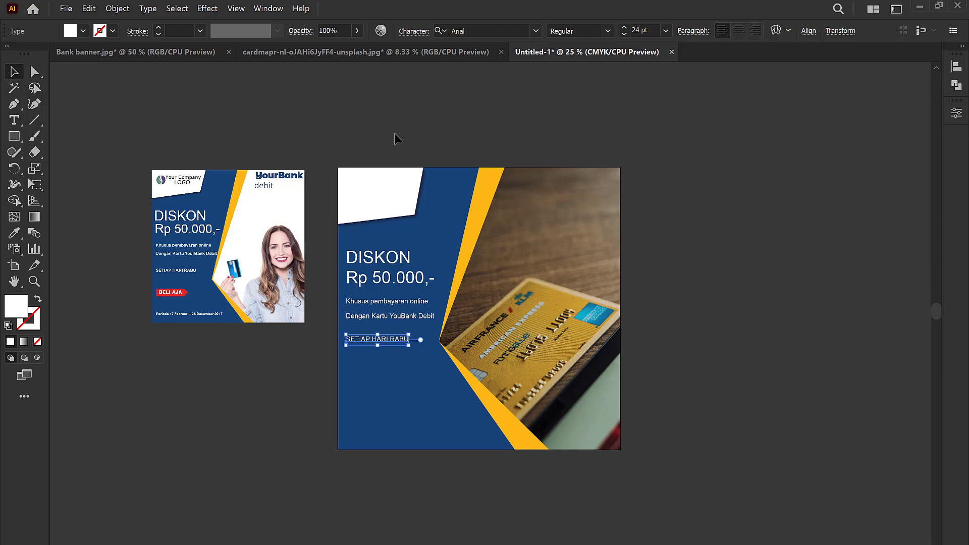
click(407, 100)
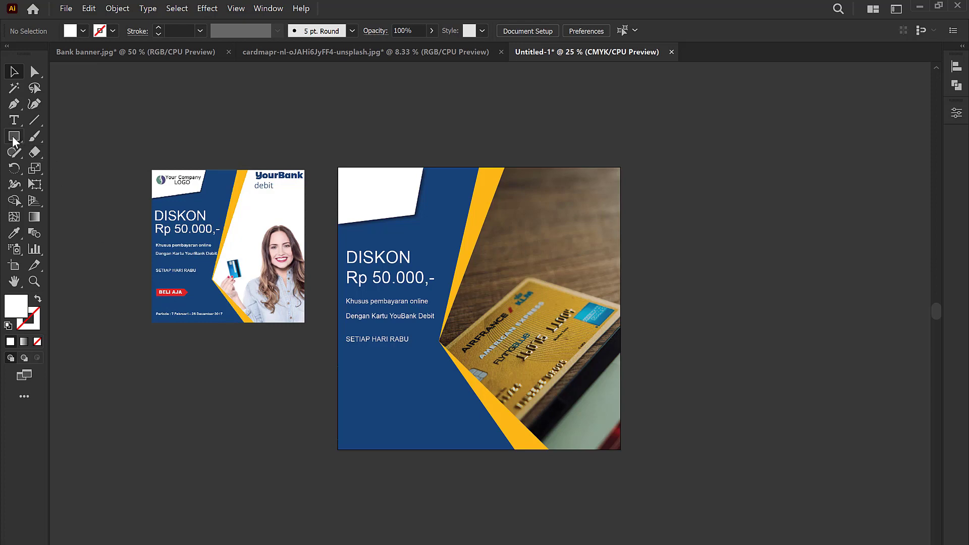
Draw a white rectangle below the SETIAP HARI RABU line.
drag(14, 137, 86, 132)
scroll(370, 380, up, 2)
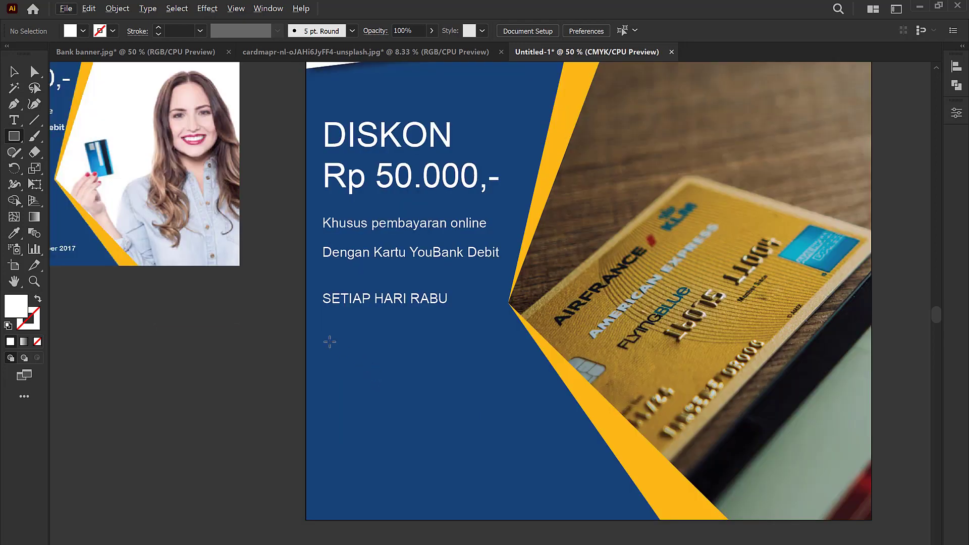
drag(323, 335, 428, 371)
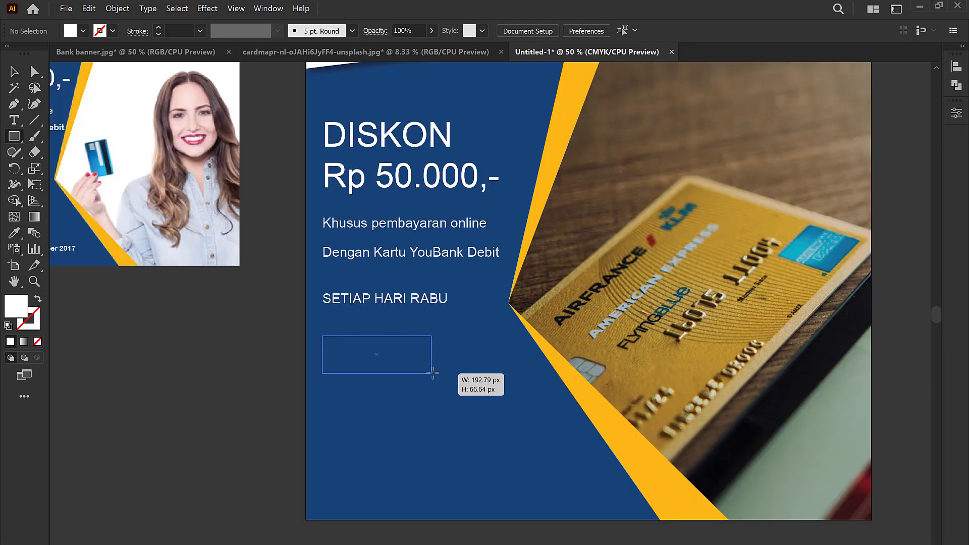
drag(430, 376, 429, 376)
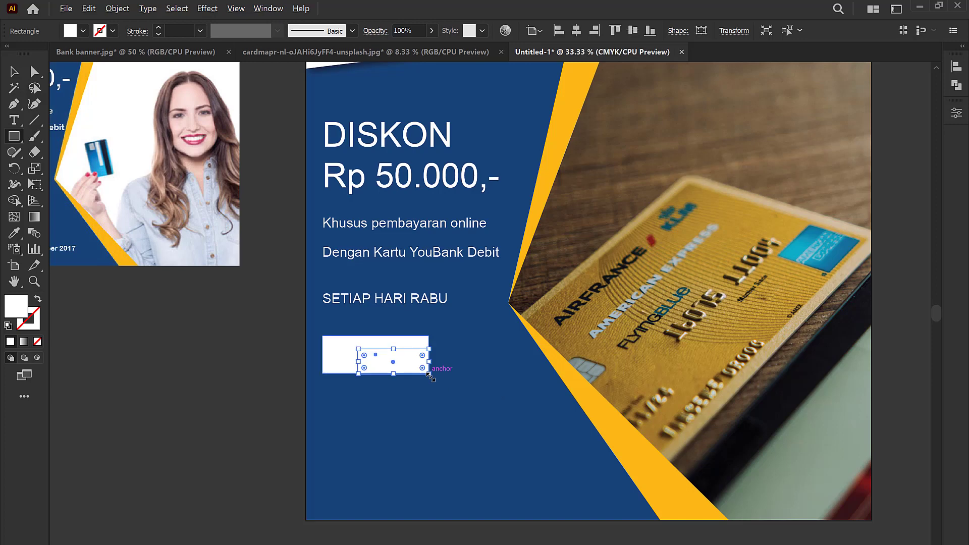
scroll(430, 376, down, 1)
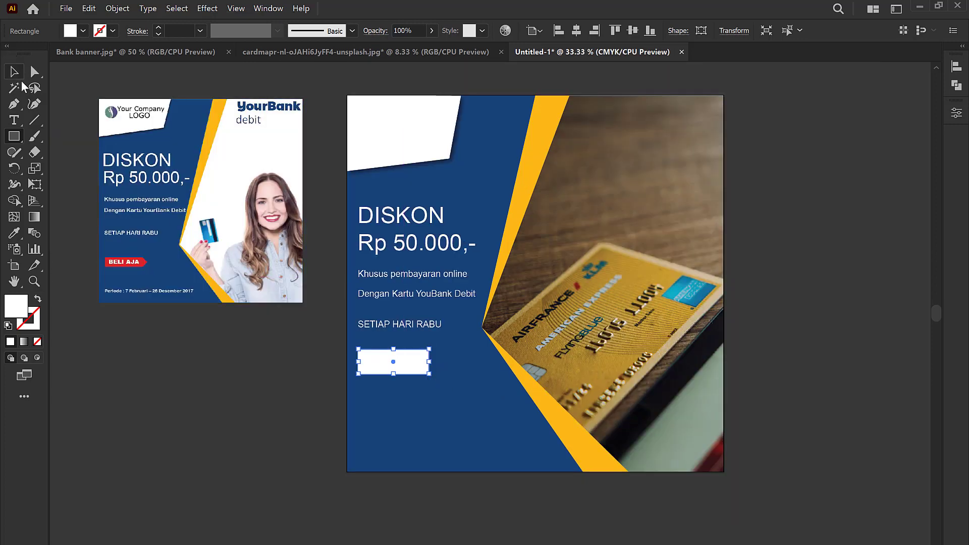
Add an anchor on the rectangle's right edge and pull it out into an arrow tip.
click(17, 100)
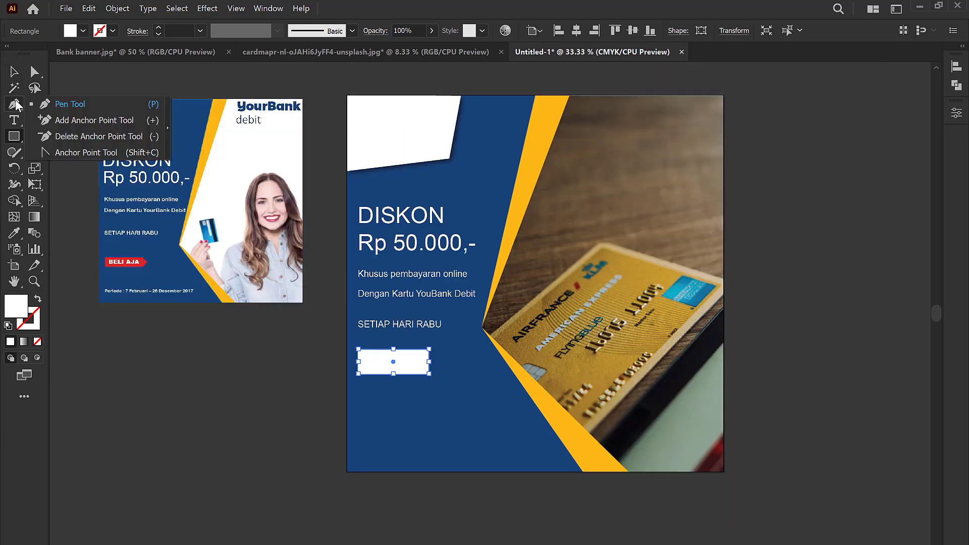
click(53, 117)
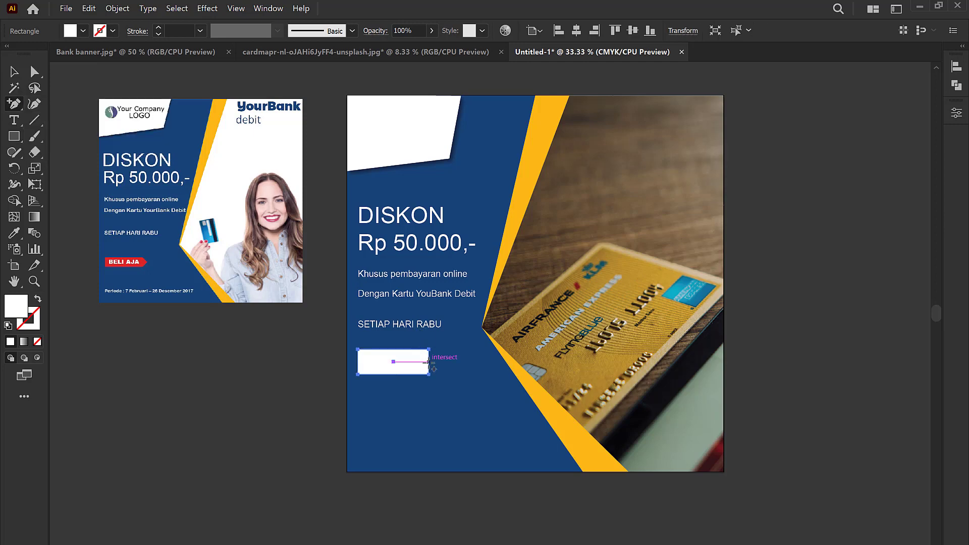
click(429, 362)
click(34, 72)
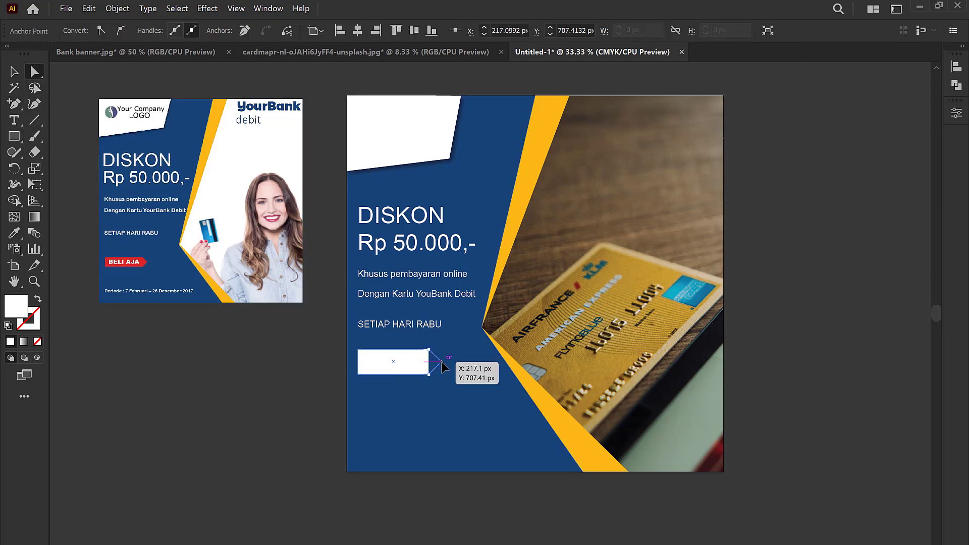
drag(429, 361, 446, 362)
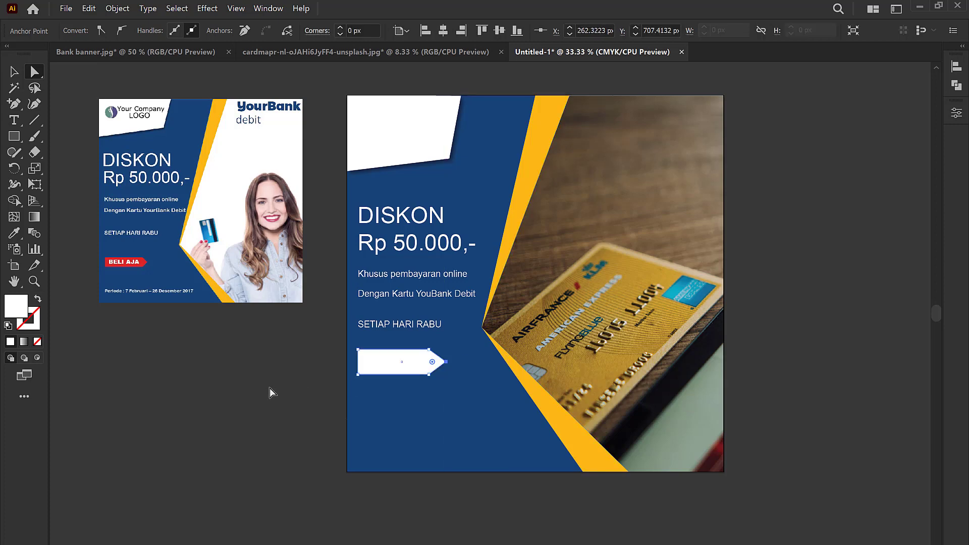
click(247, 385)
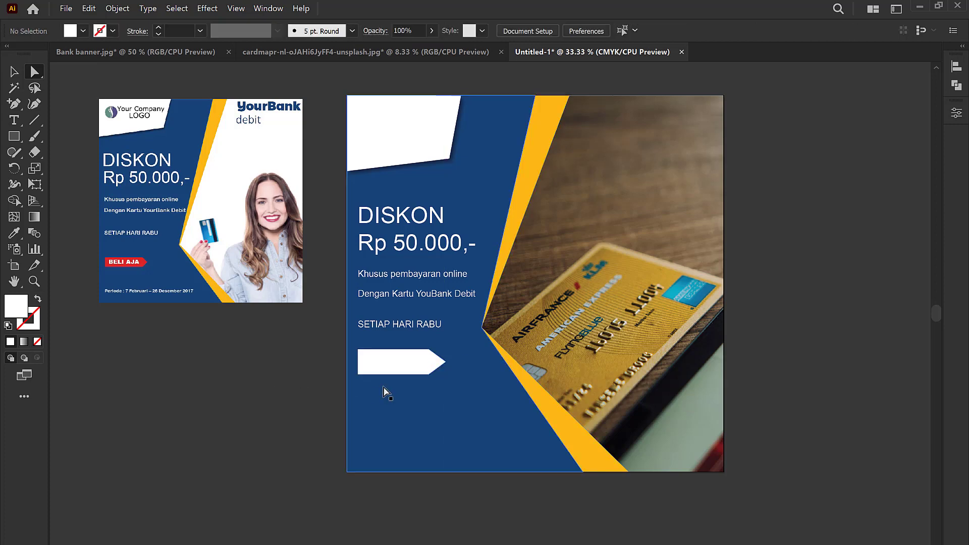
Fill the arrow with the red sampled from the reference's BELI AJA button.
click(422, 367)
click(14, 71)
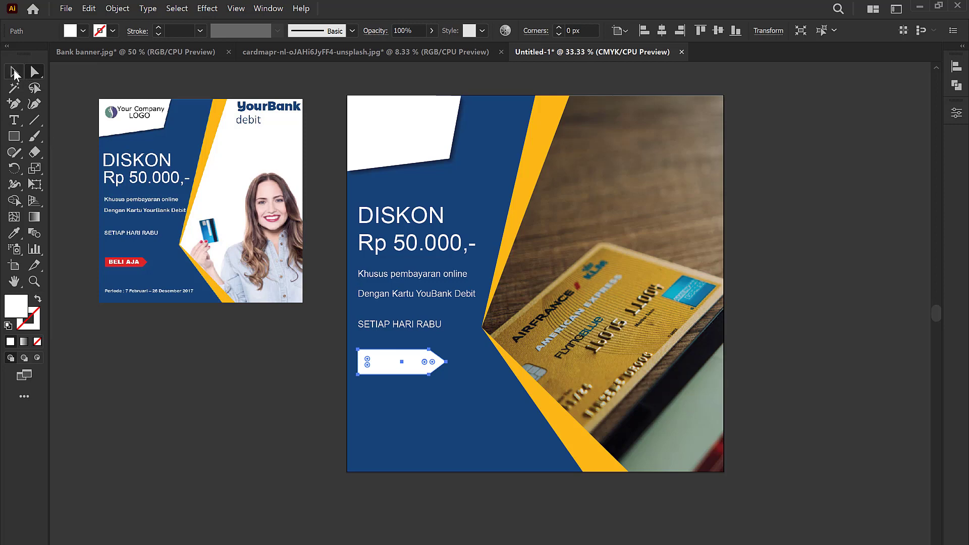
click(353, 427)
click(432, 369)
key(i)
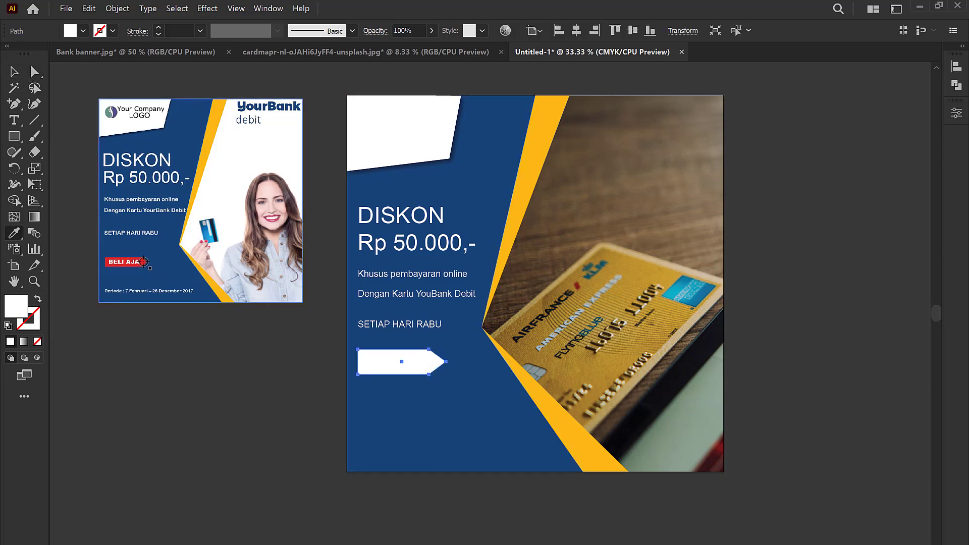
key(Caps_Lock)
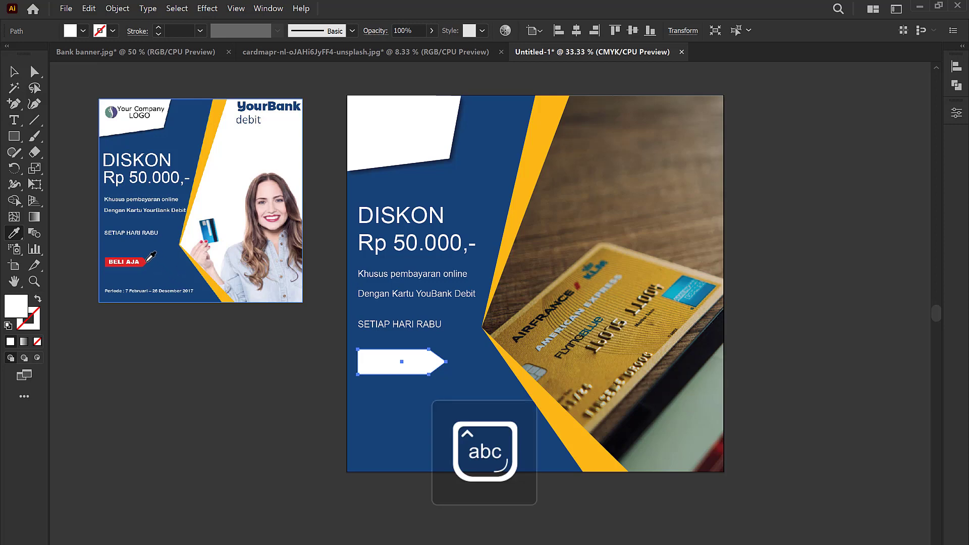
click(144, 261)
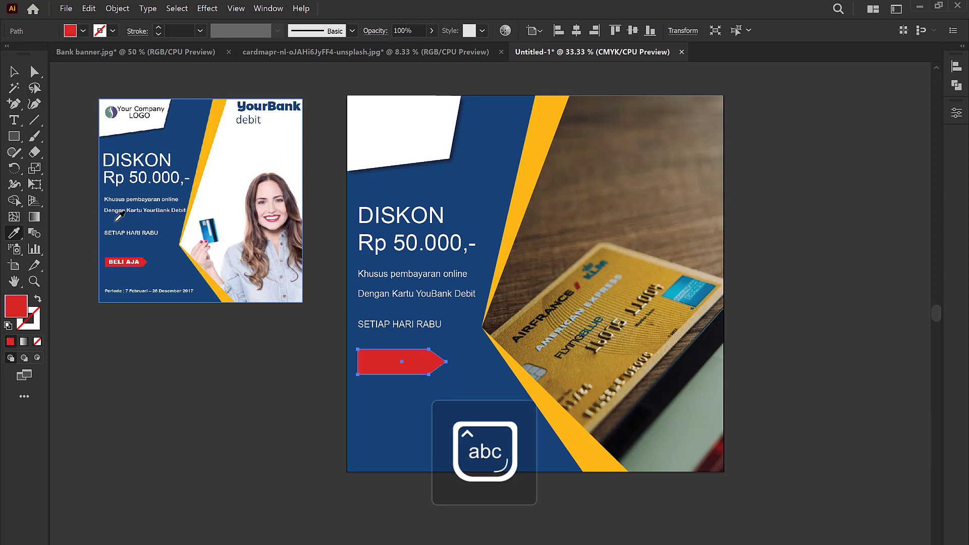
click(14, 72)
click(390, 336)
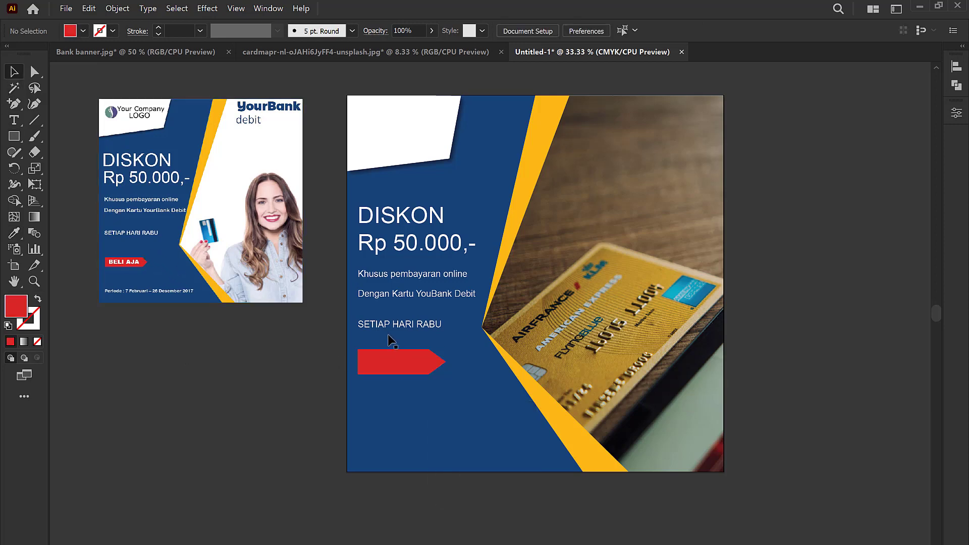
click(413, 324)
Duplicate the SETIAP HARI RABU line and retype the copy as BELI AJA.
double_click(413, 324)
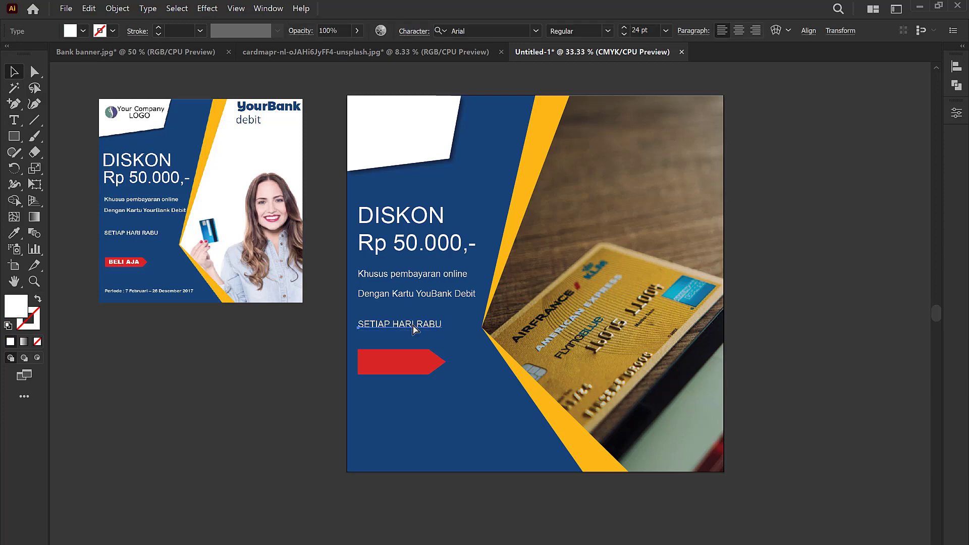
key(ctrl+c)
key(ctrl+v)
drag(489, 310, 402, 399)
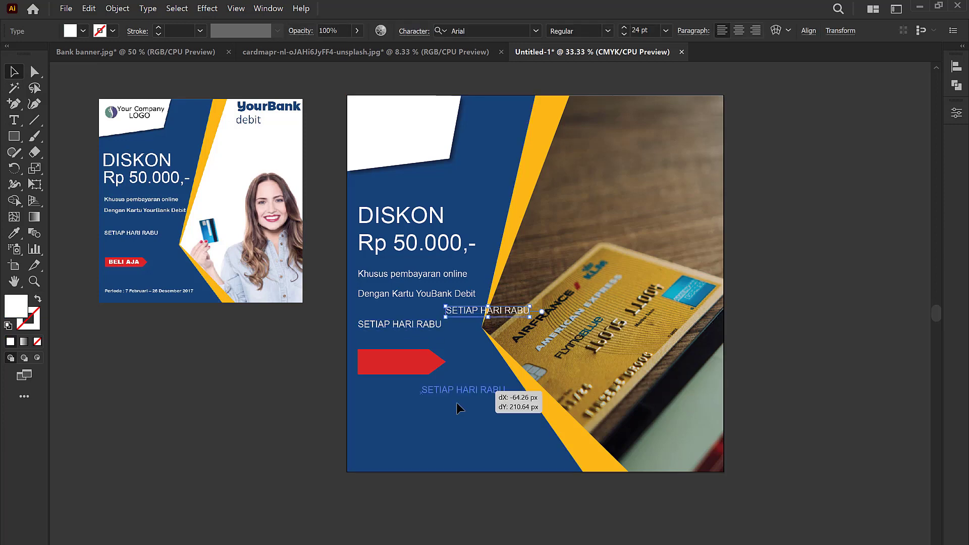
double_click(402, 398)
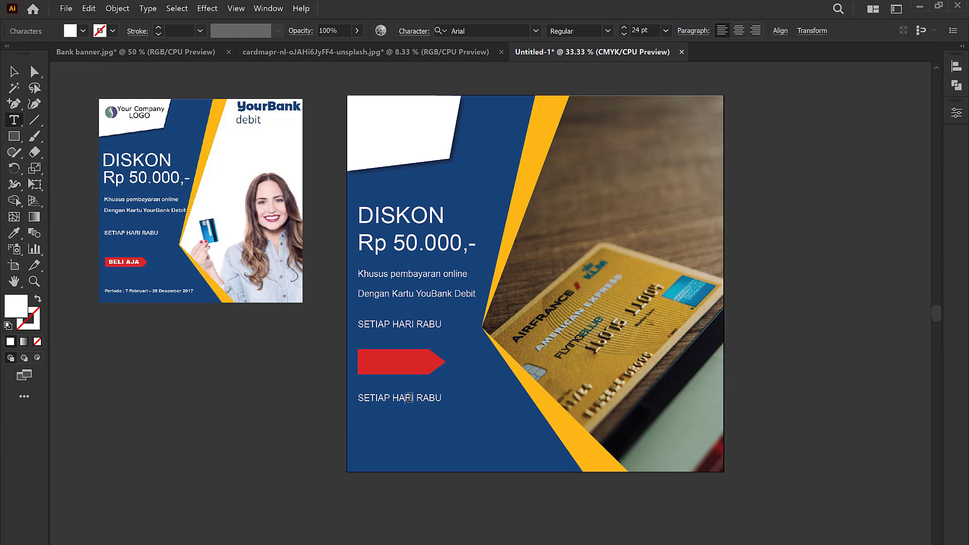
triple_click(410, 398)
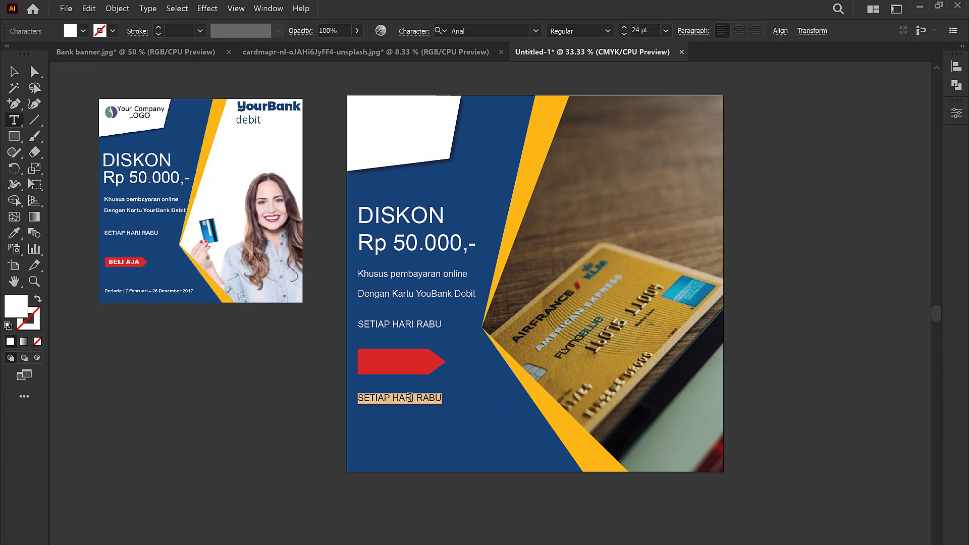
key(BackSpace)
text(BELI AJA)
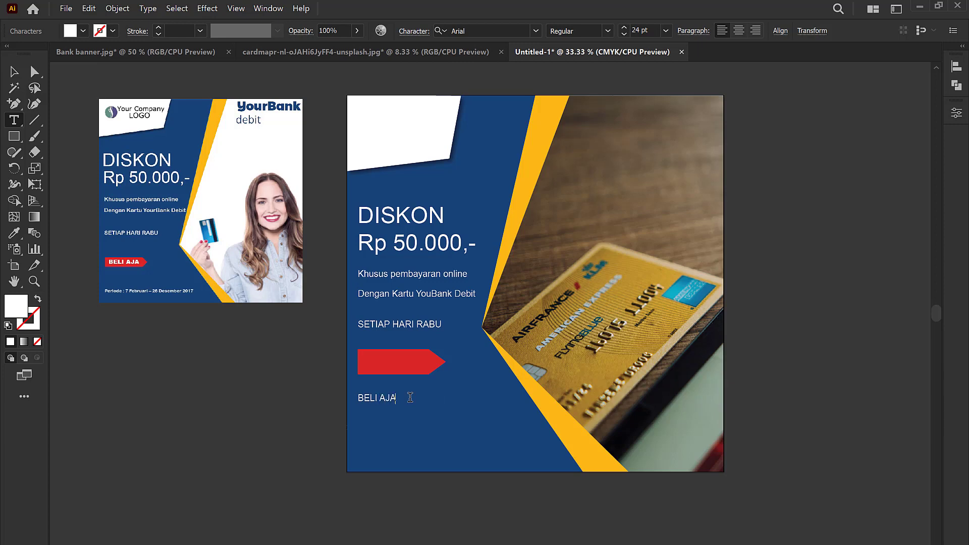
Set BELI AJA to Arial Black and move it onto the red arrow.
triple_click(409, 398)
click(611, 30)
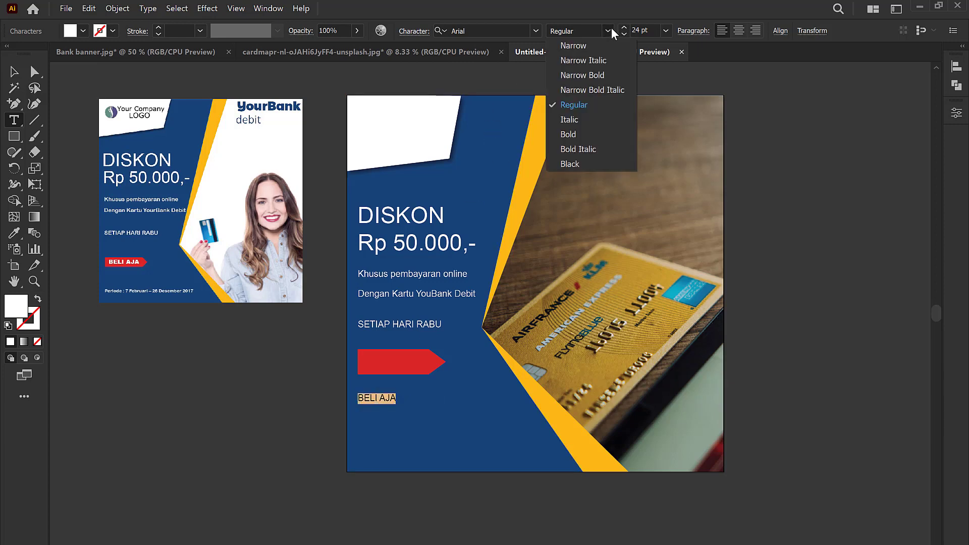
click(596, 163)
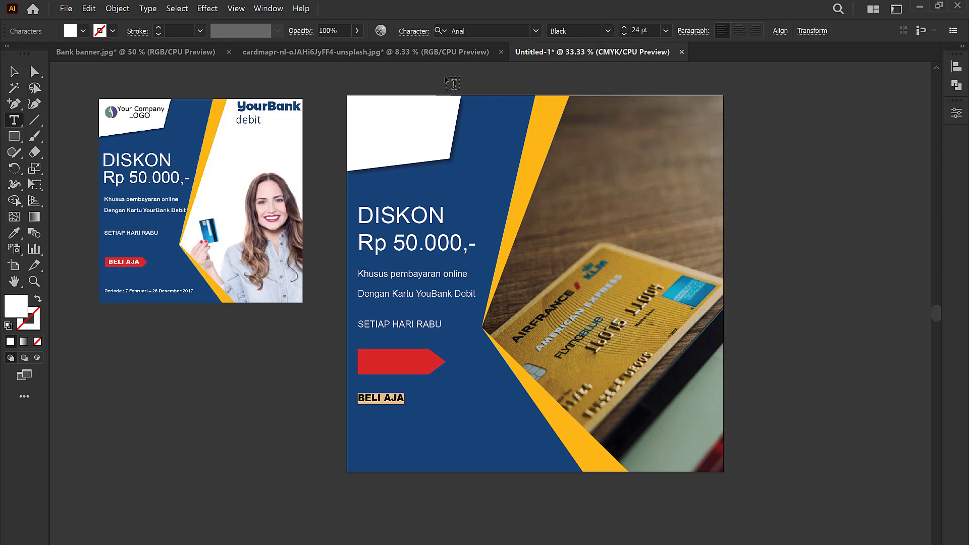
click(14, 72)
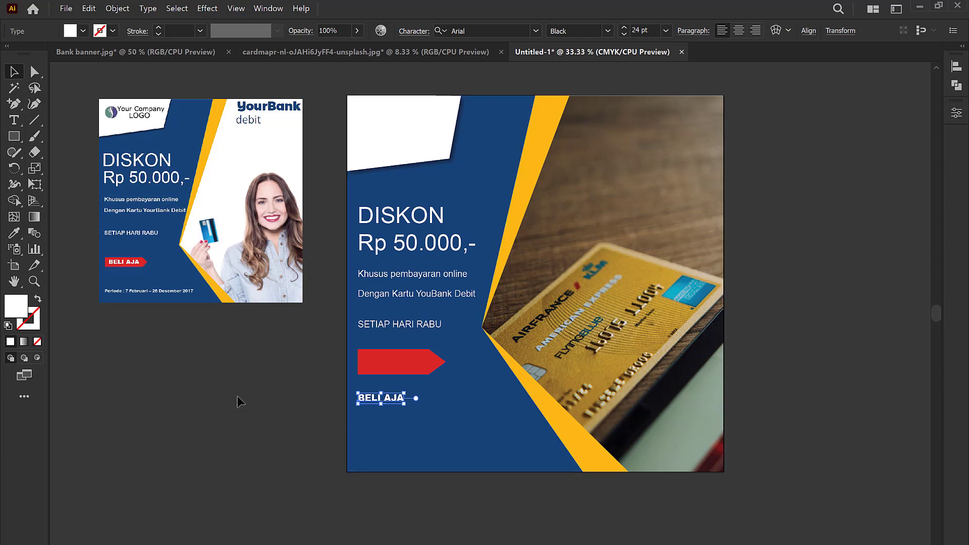
drag(358, 401, 386, 366)
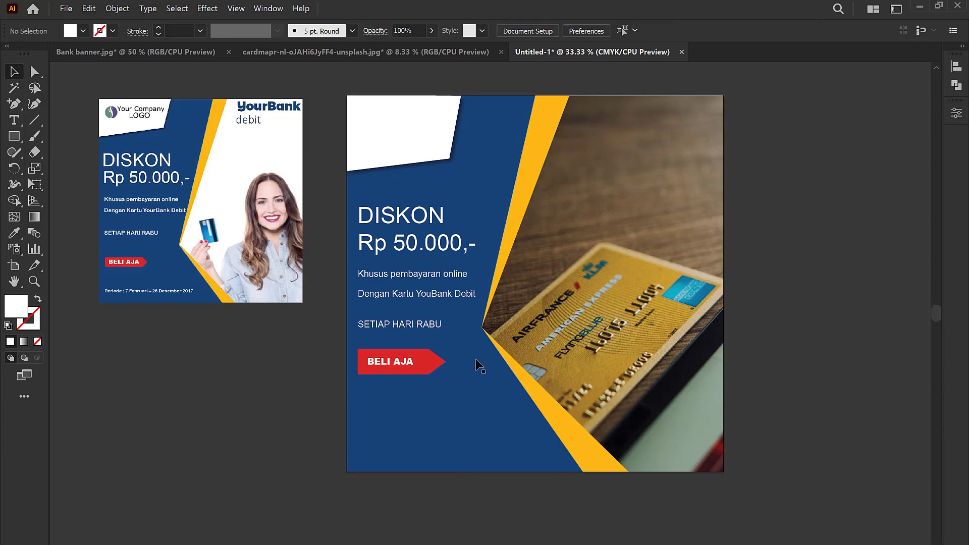
Make the red arrow button narrower.
click(442, 369)
drag(445, 362, 432, 364)
click(267, 425)
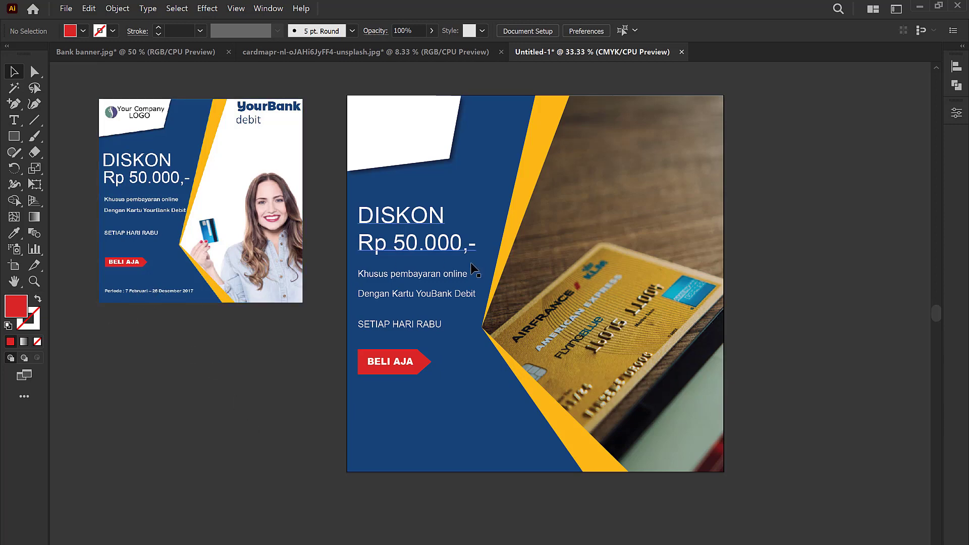
Duplicate the two-line text to the bottom as 'Periode: 7 Februari - 30 Desember 2022'.
click(442, 280)
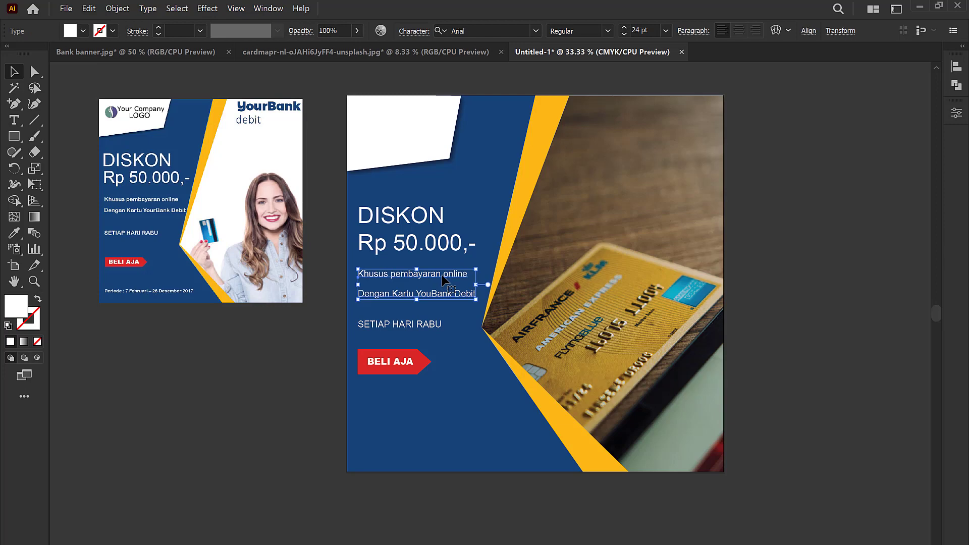
drag(442, 277, 491, 317)
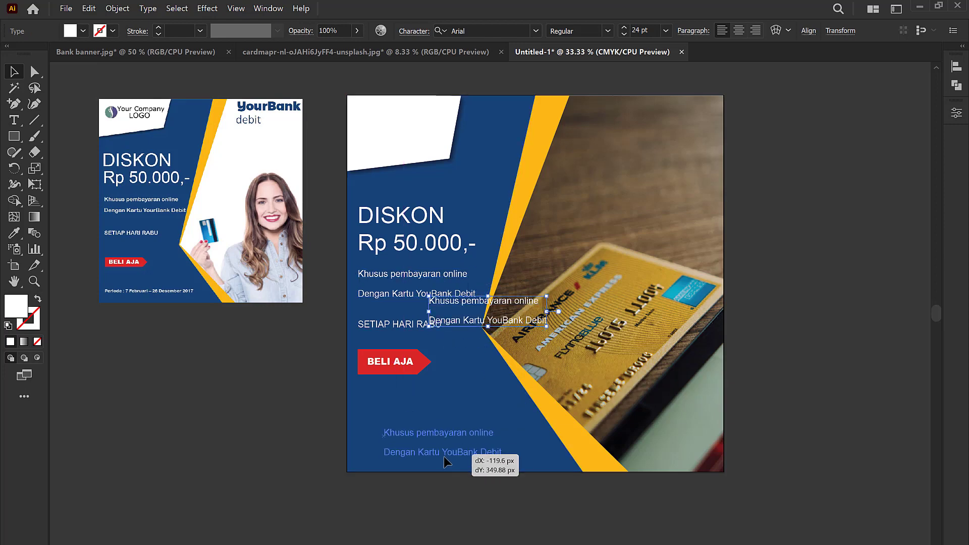
drag(491, 320, 419, 452)
double_click(423, 449)
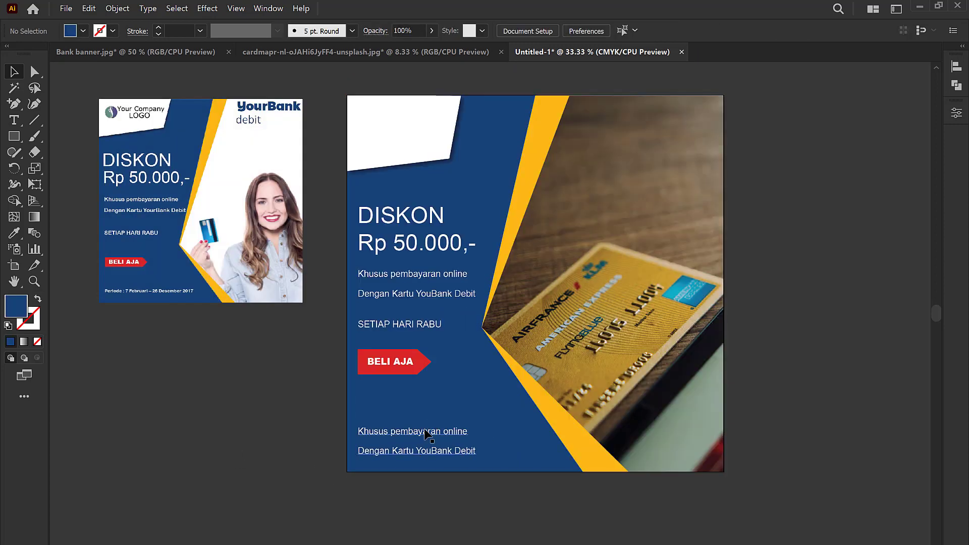
double_click(426, 433)
key(ctrl+a)
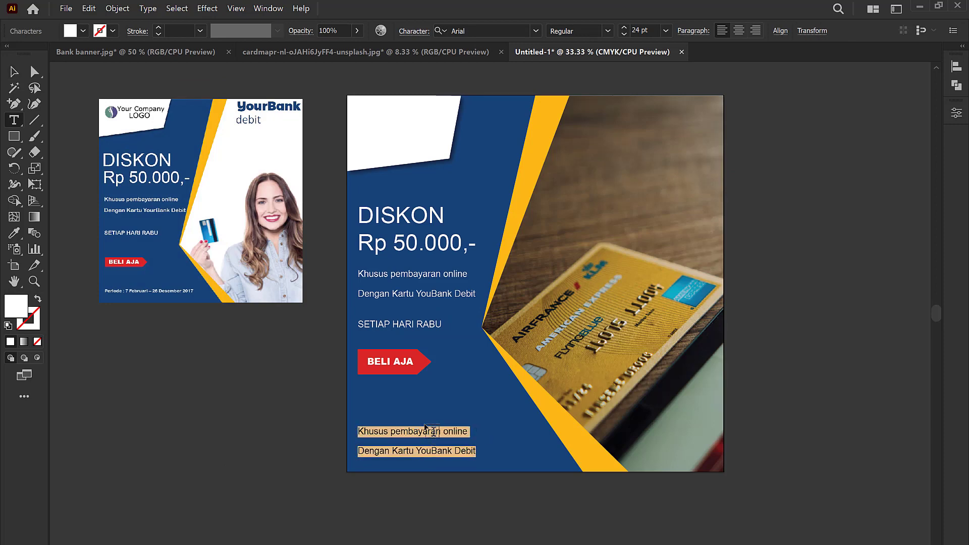
text(Periode: 7 )
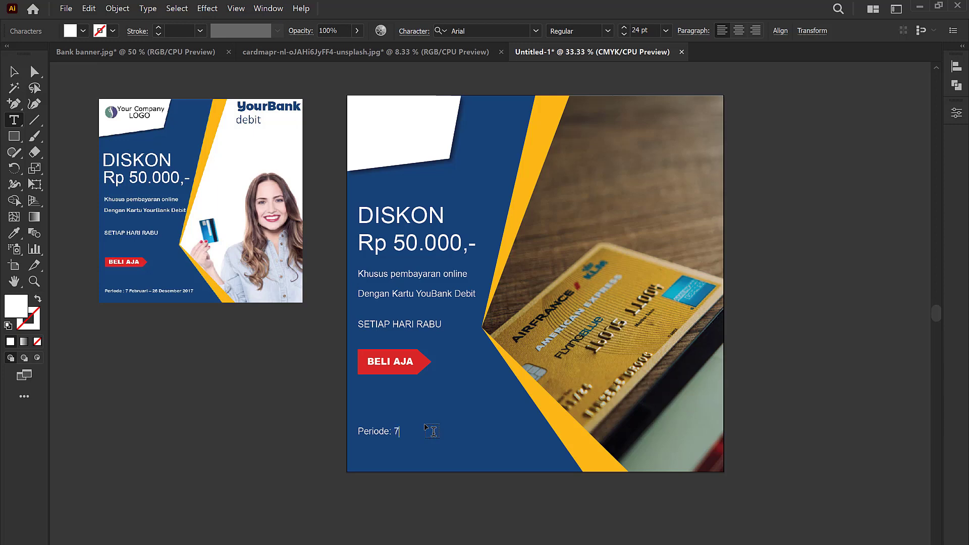
text(Febr)
text(uari -)
text(3)
text(0 Dese)
text(mber )
text(2022)
click(14, 71)
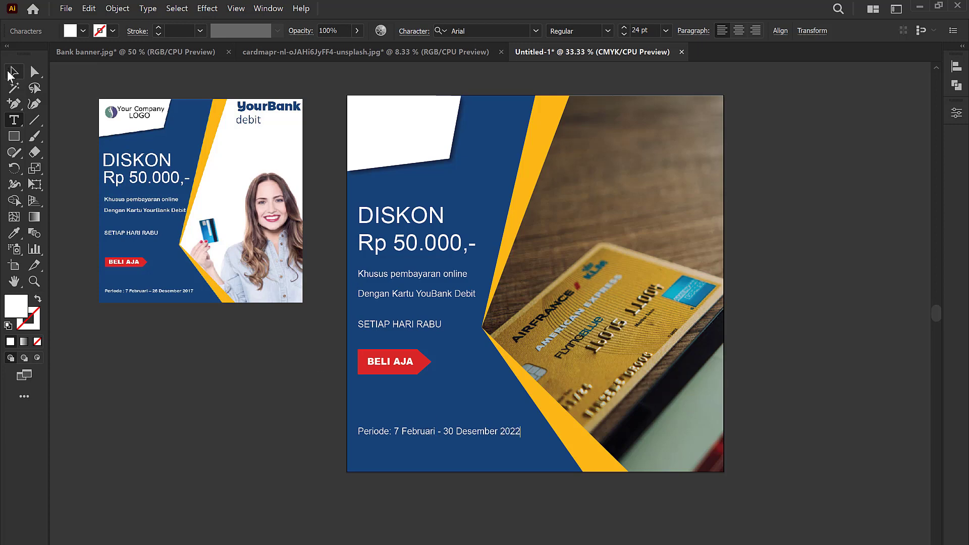
click(460, 445)
drag(469, 429, 469, 446)
Move the BELI AJA label and red arrow lower together.
click(389, 377)
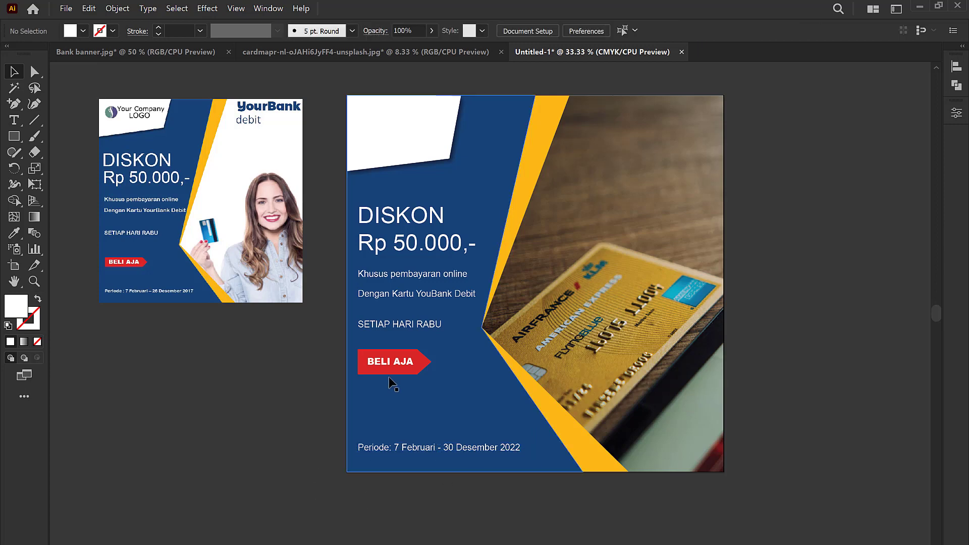
shift+click(423, 362)
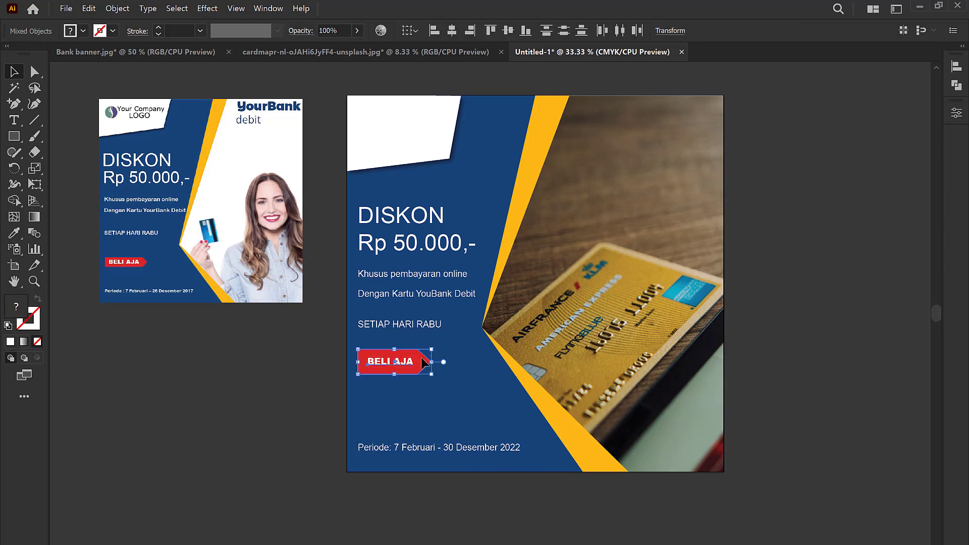
drag(422, 362, 423, 381)
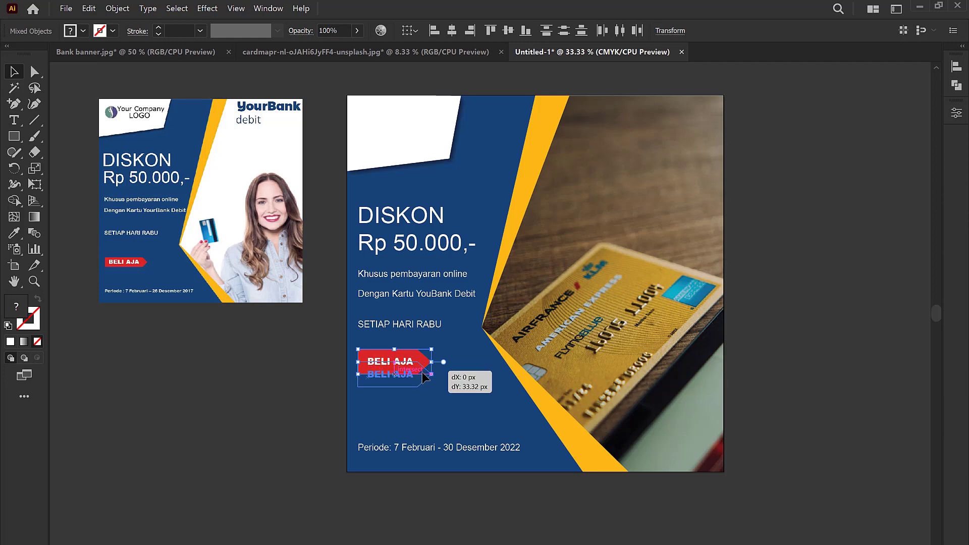
click(262, 461)
scroll(423, 456, right, 1)
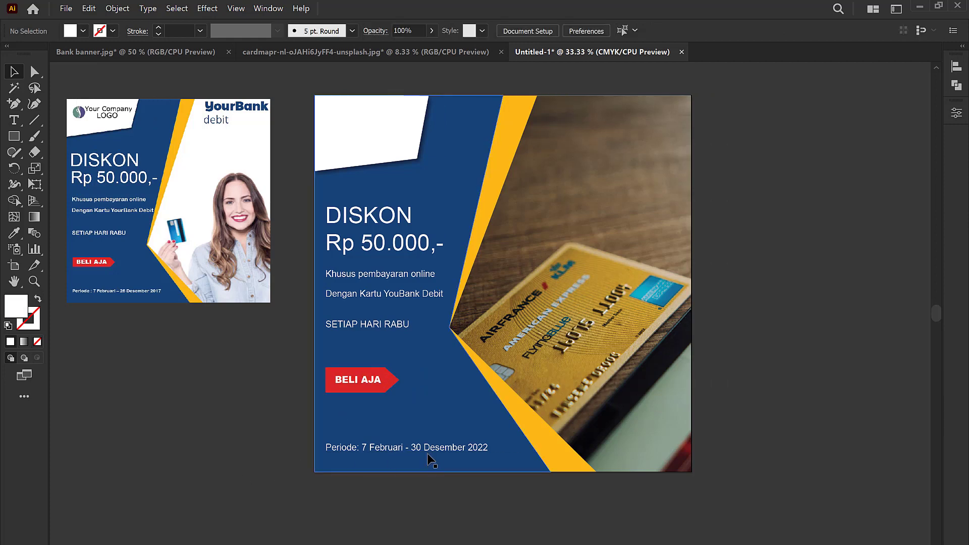
scroll(429, 454, down, 1)
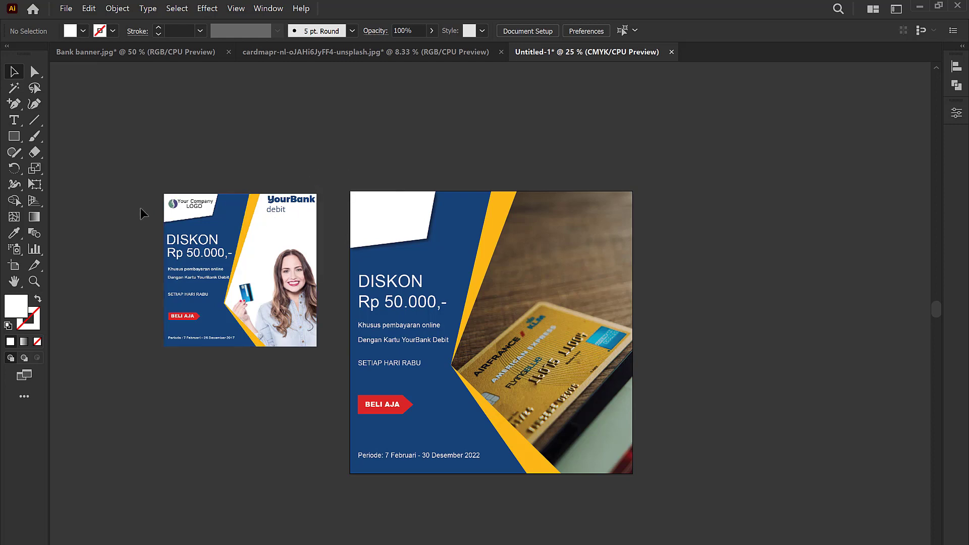
Copy the BELI AJA label to the banner's top right and retype it as YourBank.
click(387, 407)
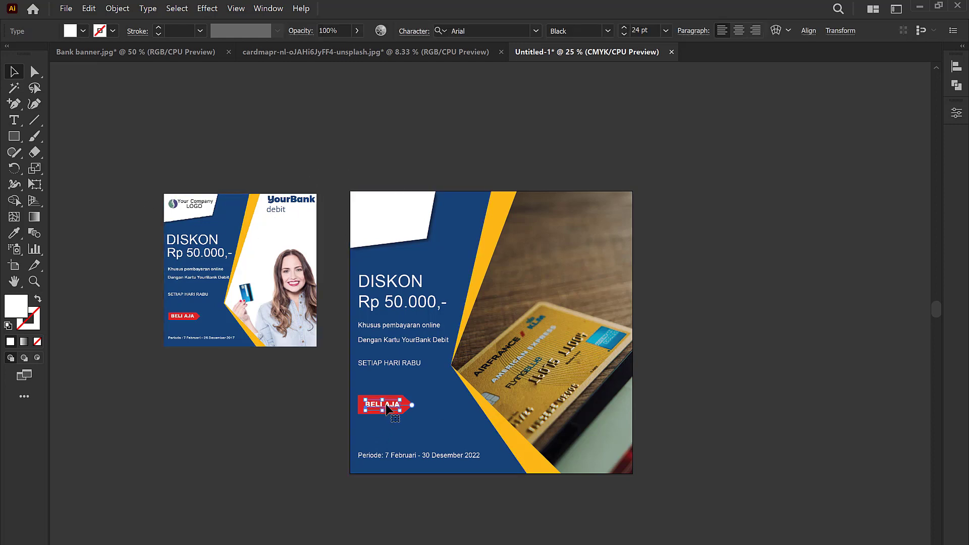
mouse_move(387, 406)
mouse_down()
mouse_move(498, 315)
mouse_move(601, 204)
mouse_up()
key(t)
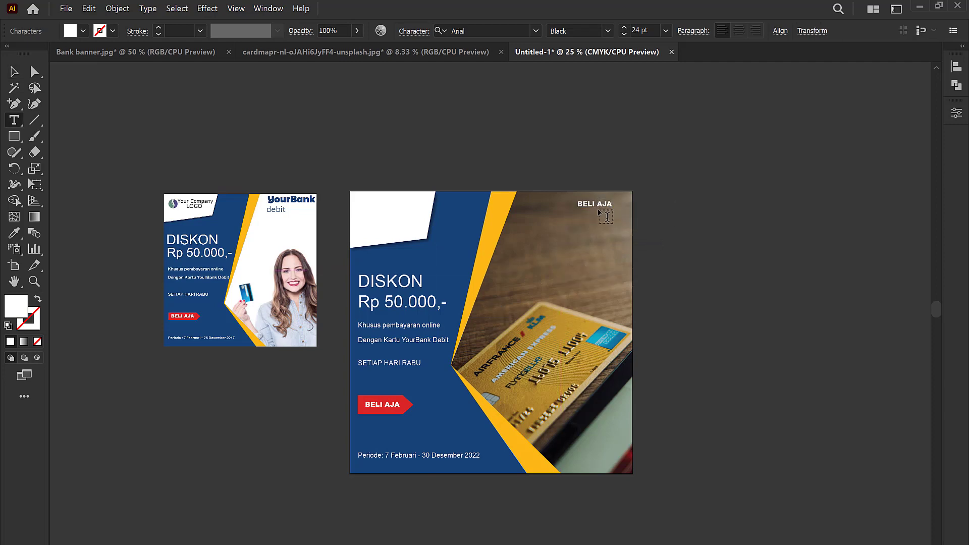
triple_click(590, 211)
text(YourBank)
Set YourBank to 48 pt and move it left inside the top-right corner.
double_click(595, 203)
click(666, 31)
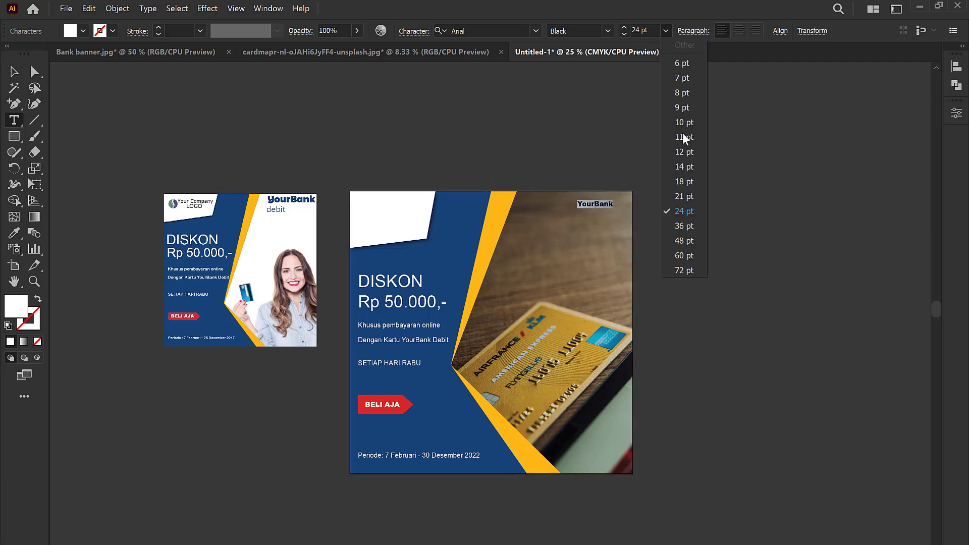
click(680, 242)
click(14, 72)
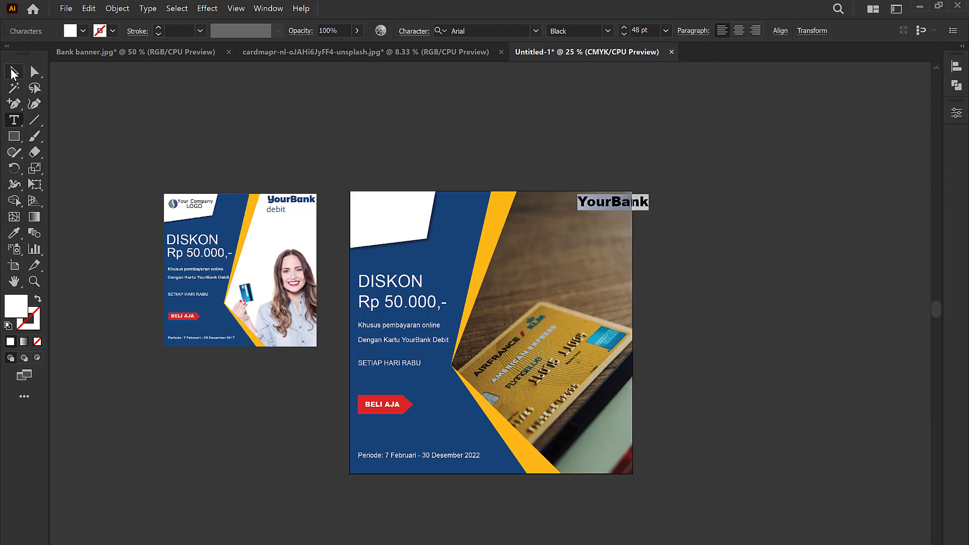
click(707, 175)
drag(634, 202, 608, 197)
Copy the Periode line under YourBank, retype it as debit, and size it 36 pt.
click(720, 221)
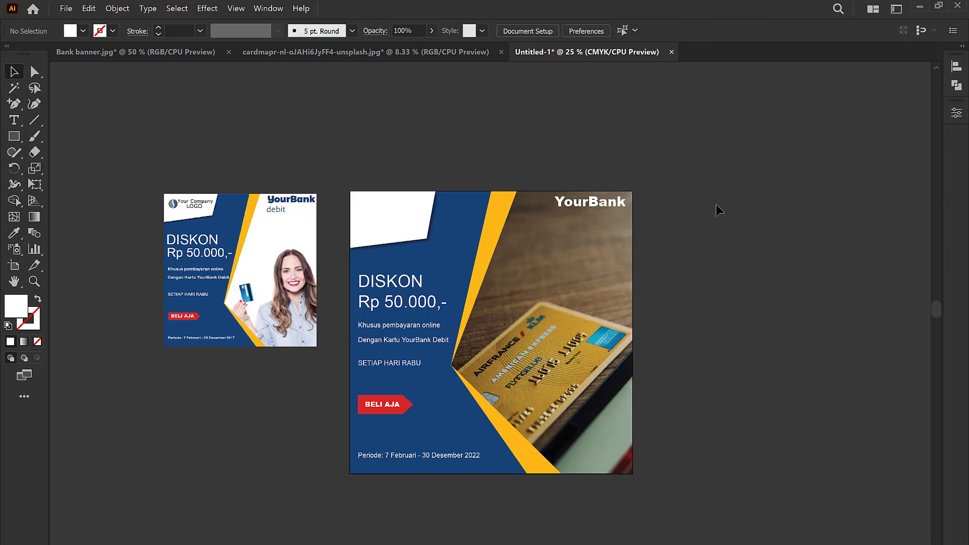
click(415, 454)
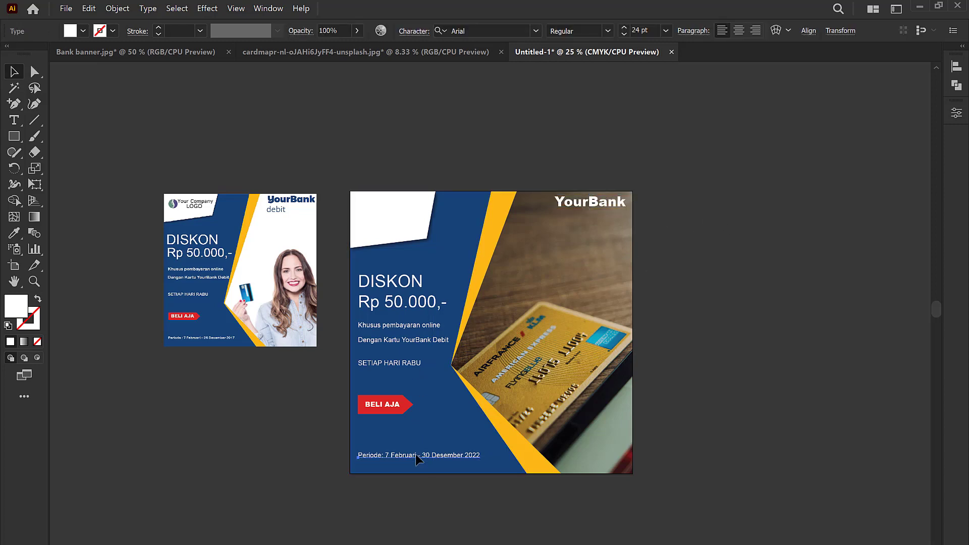
mouse_move(416, 454)
mouse_down()
mouse_move(501, 310)
mouse_move(628, 214)
mouse_up()
key(t)
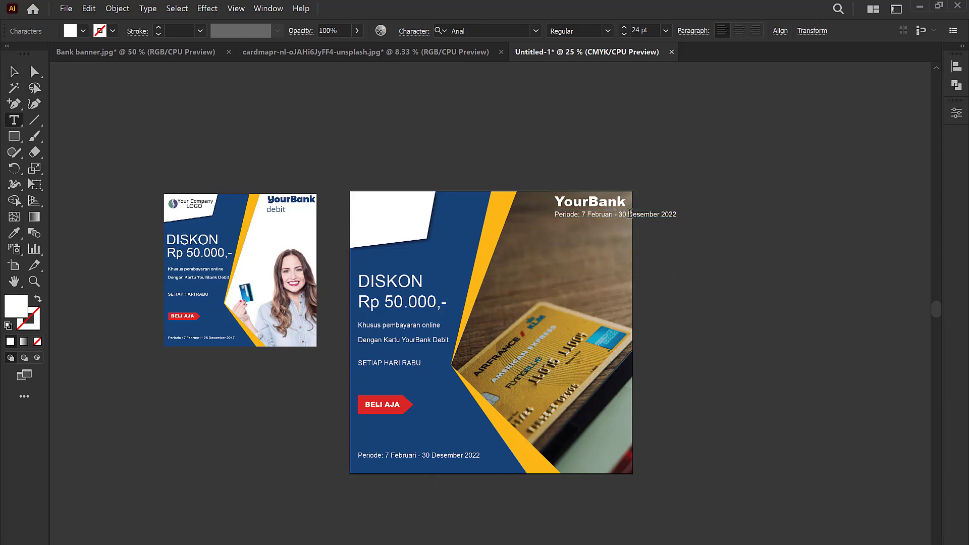
triple_click(630, 214)
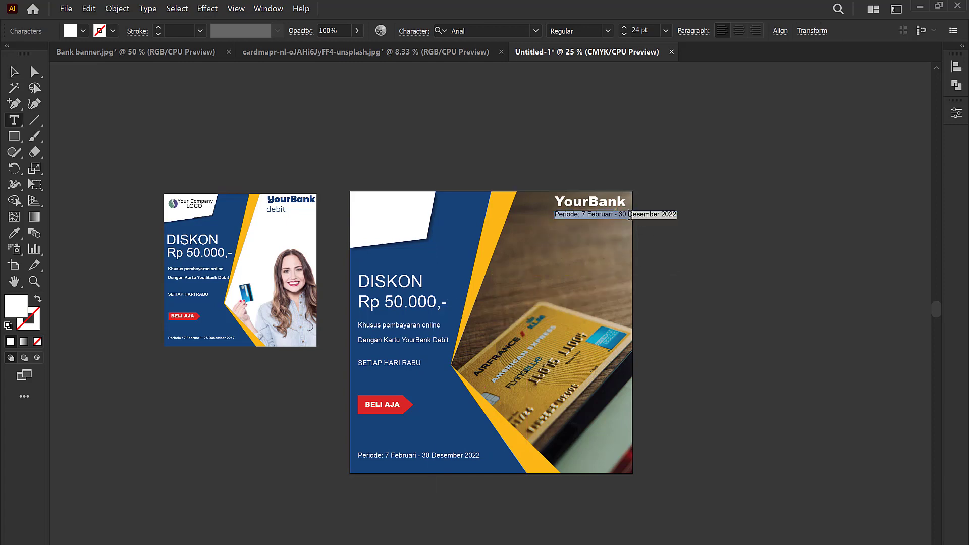
text(debit)
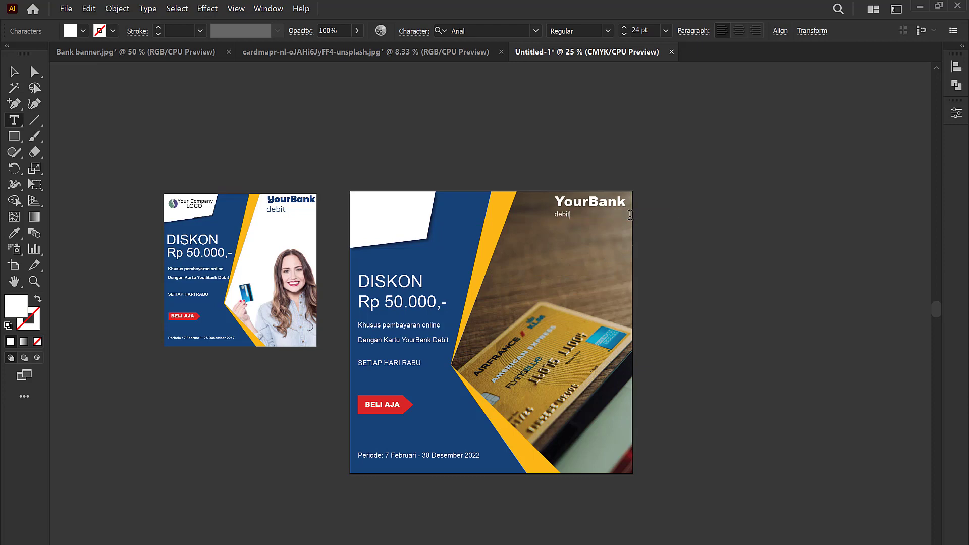
click(667, 30)
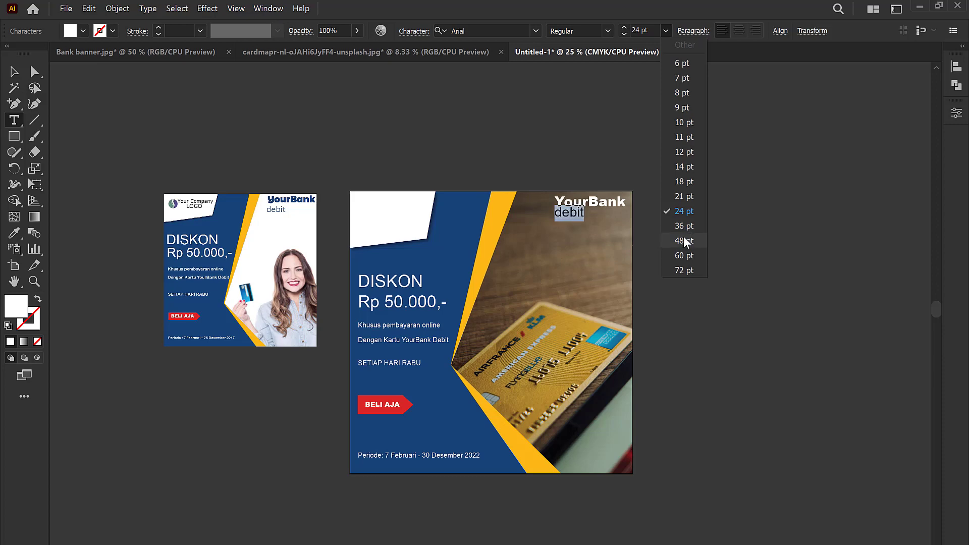
key(Escape)
key(Escape)
click(775, 113)
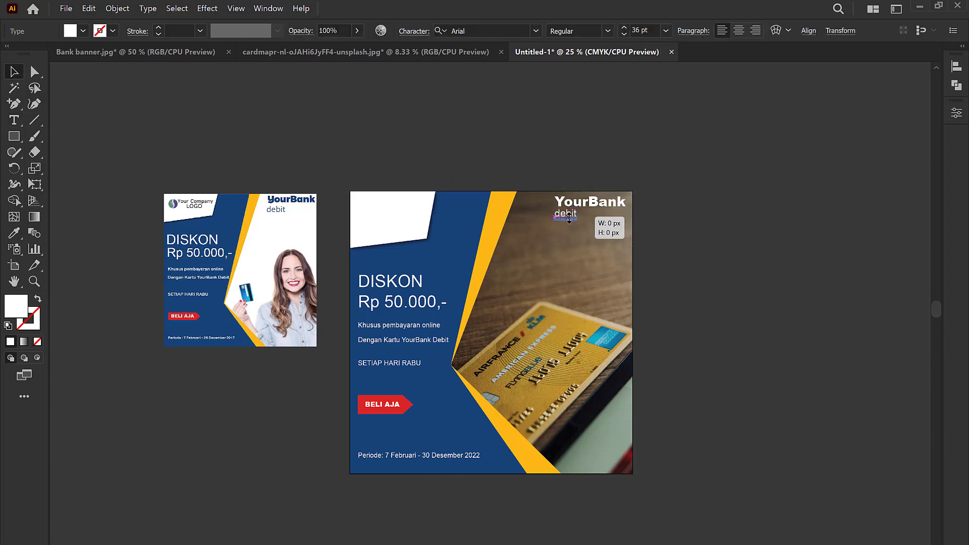
Nudge the debit line and YourBank heading into alignment in the top-right corner.
key(ctrl+a)
click(671, 219)
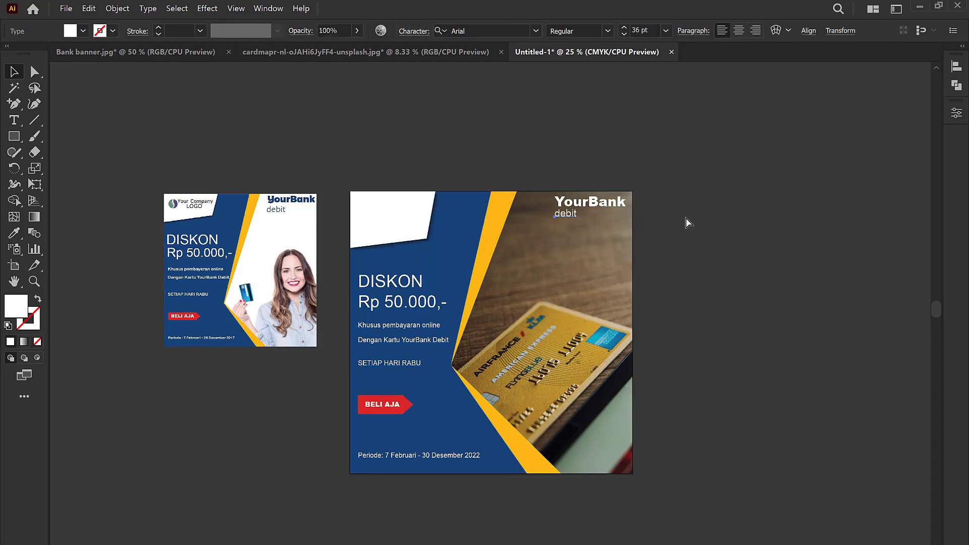
drag(838, 480, 571, 221)
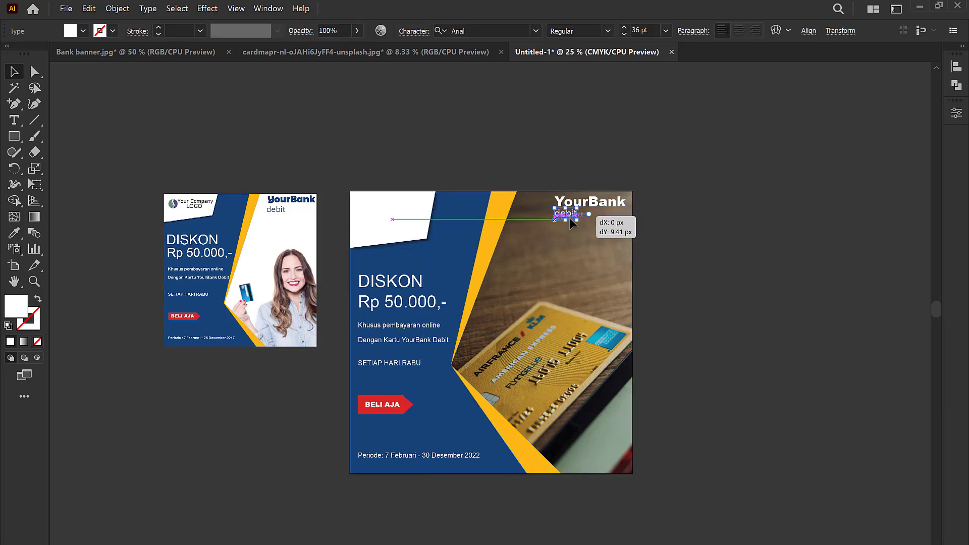
click(669, 226)
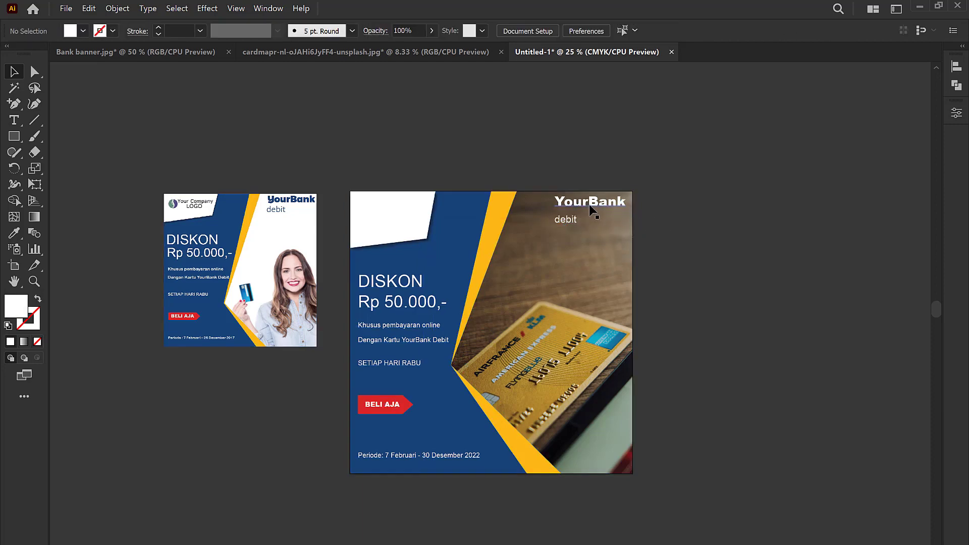
drag(589, 204, 601, 203)
click(702, 201)
click(567, 222)
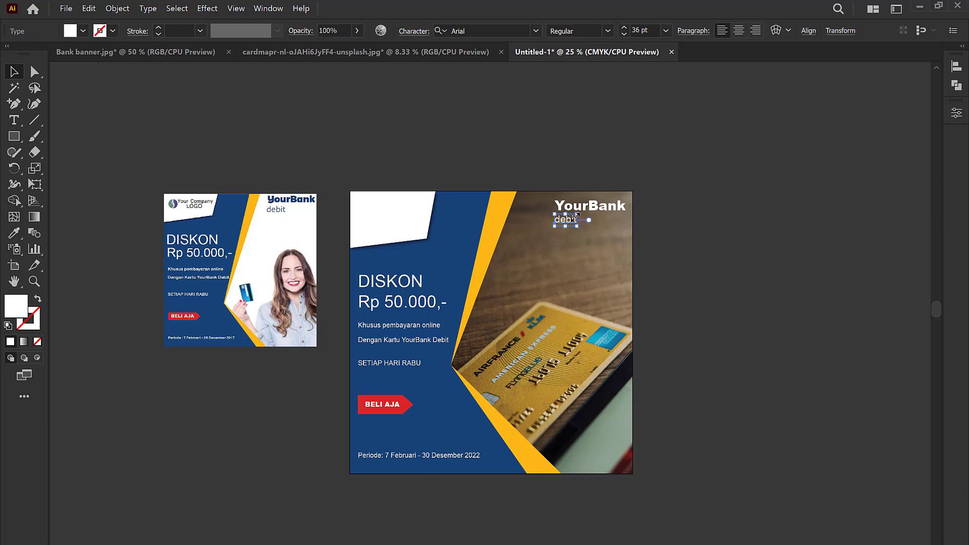
drag(576, 216, 578, 216)
click(645, 126)
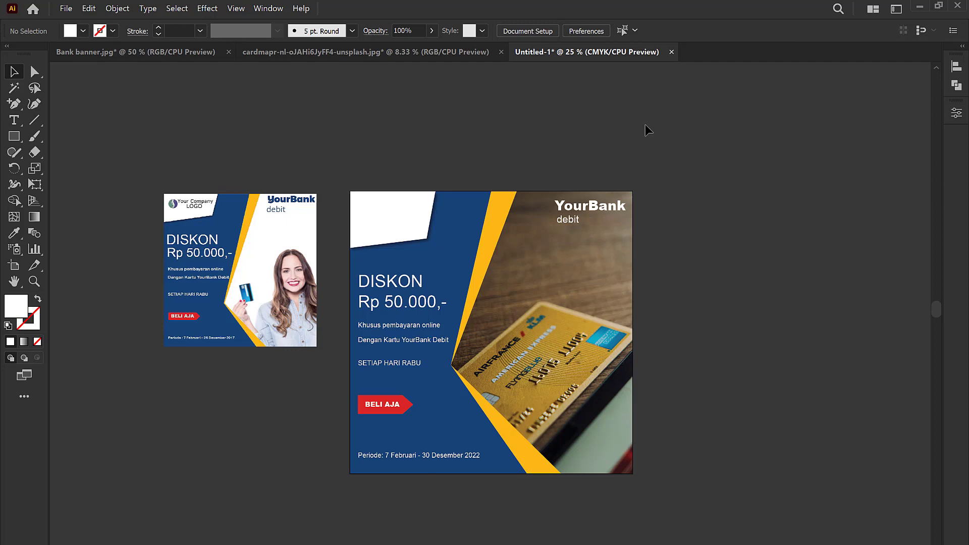
Sample the banner's blue onto YourBank, then undo it.
click(610, 209)
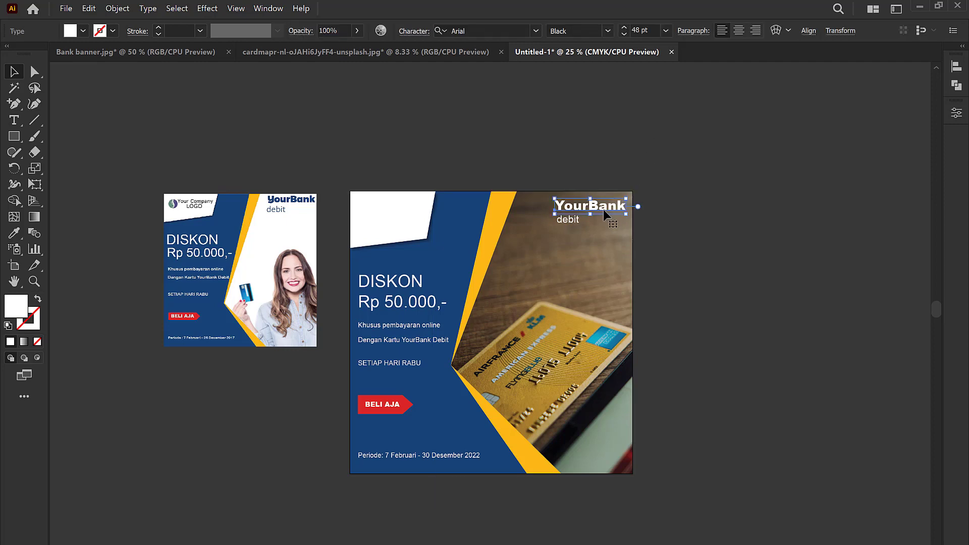
key(i)
click(460, 216)
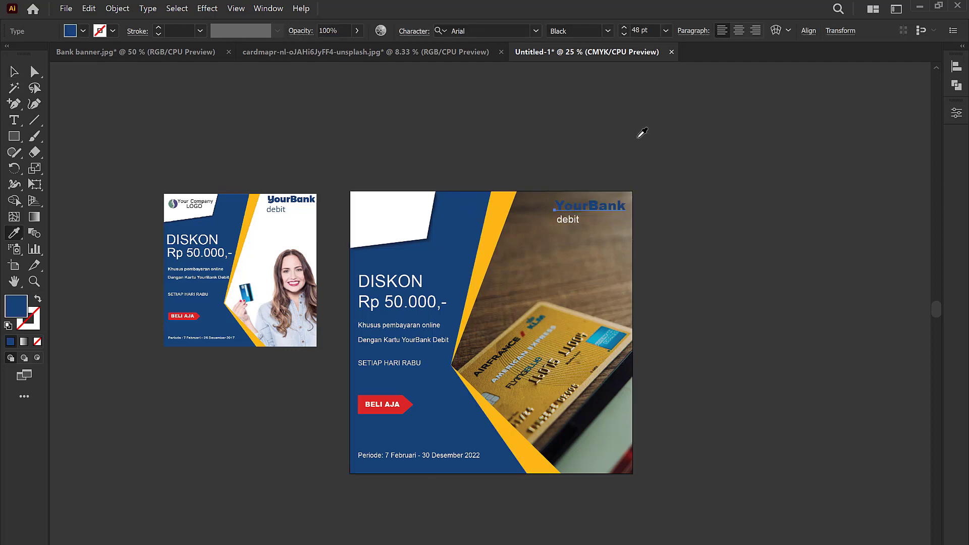
click(14, 71)
key(ctrl+z)
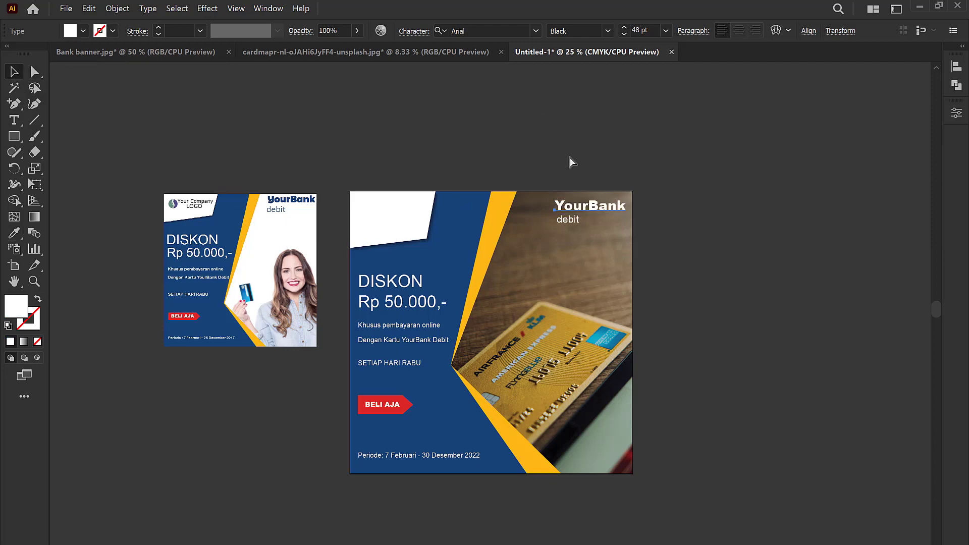
click(748, 144)
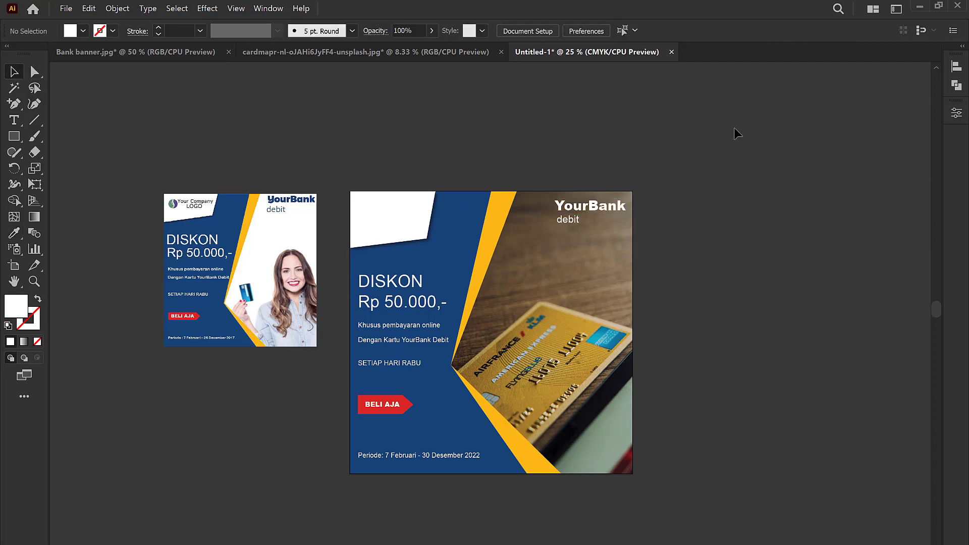
Give YourBank and the debit line the yellow stripe's colour with the Eyedropper.
click(615, 207)
key(i)
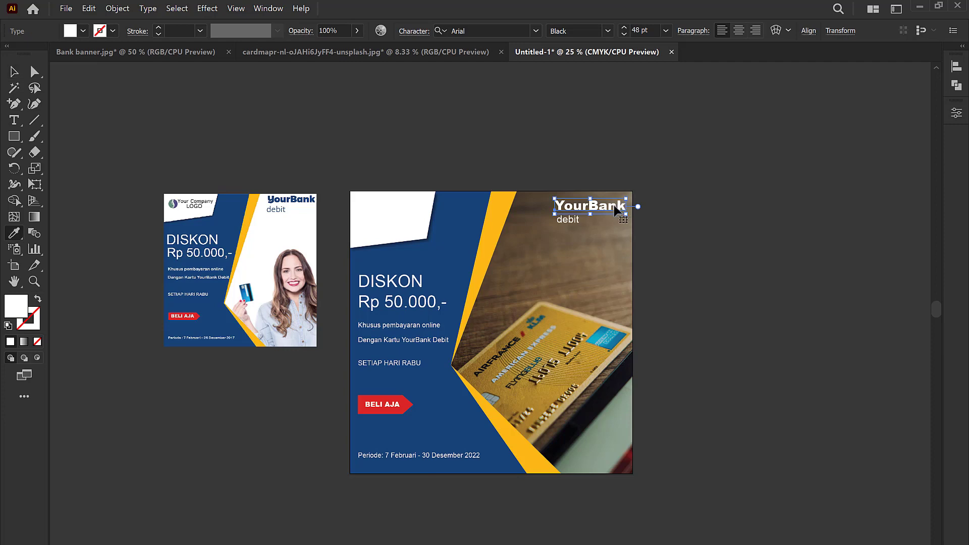
click(503, 207)
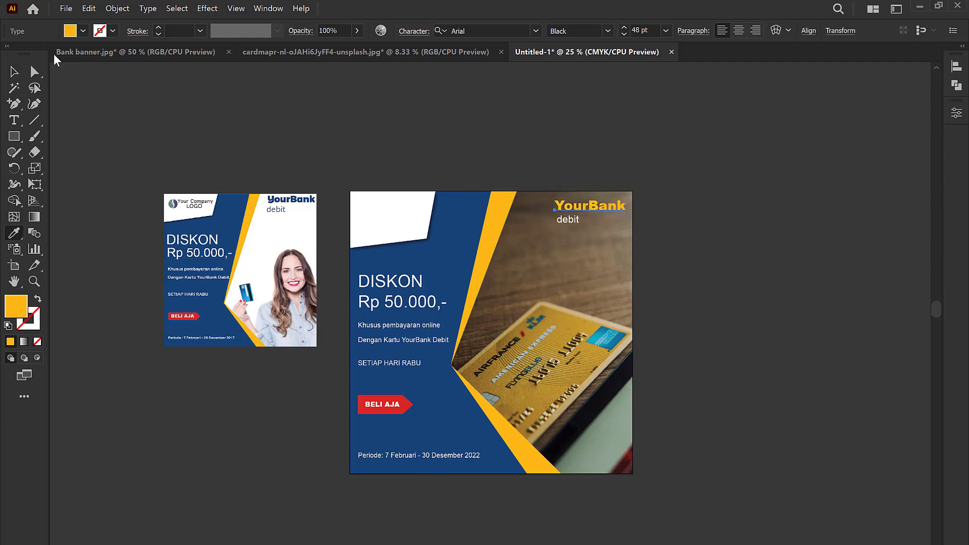
key(v)
click(574, 223)
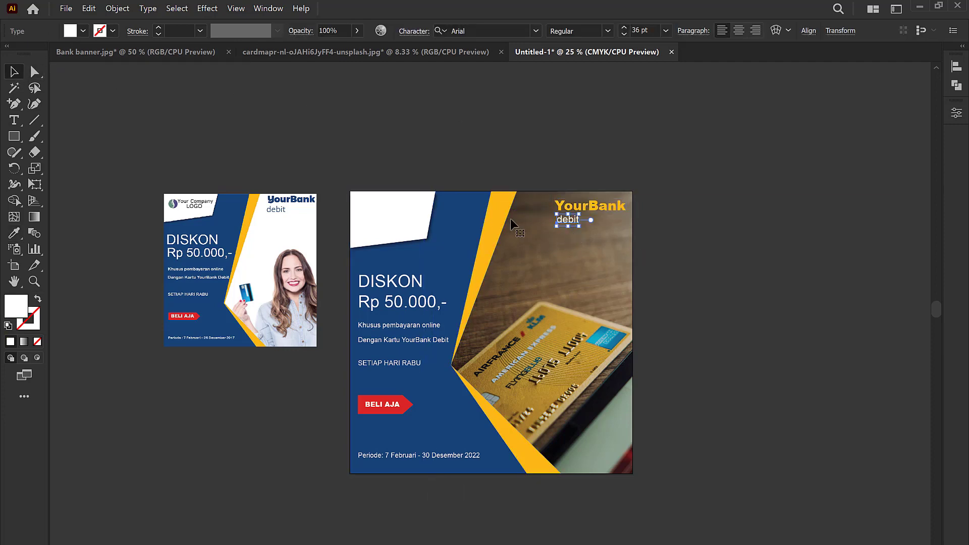
key(i)
click(502, 212)
click(14, 71)
click(771, 160)
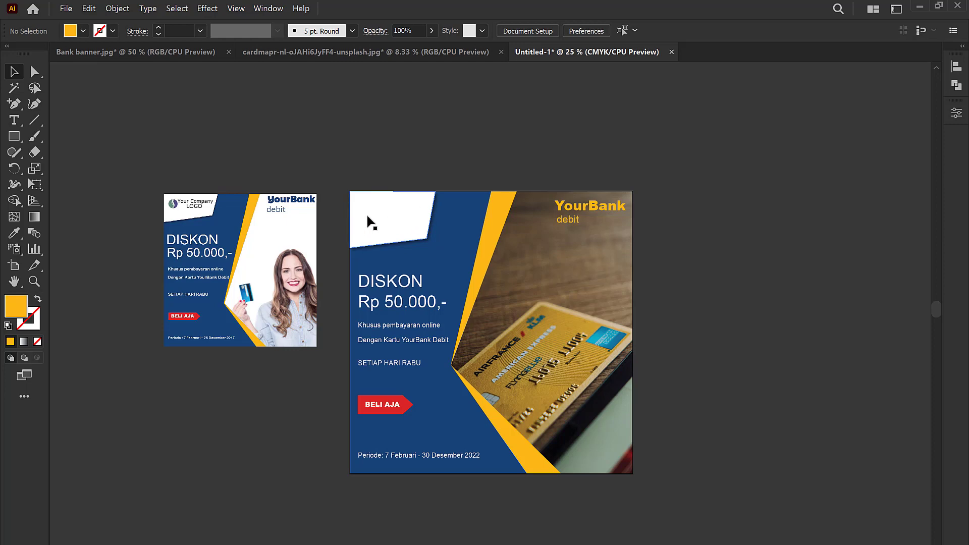
Copy the two 'Khusus pembayaran online' lines onto the top-left white panel in dark blue.
click(406, 330)
drag(407, 330, 429, 335)
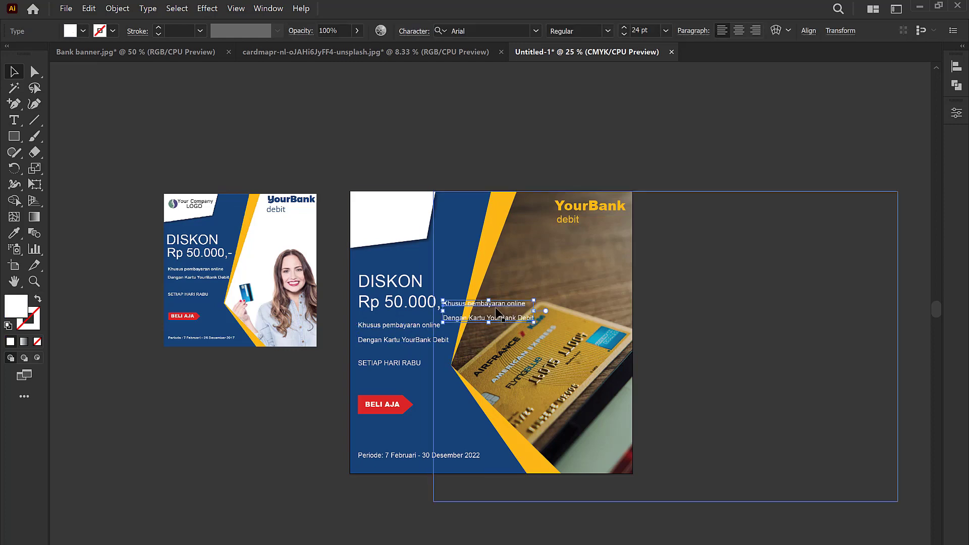
drag(492, 310, 444, 250)
key(i)
click(444, 250)
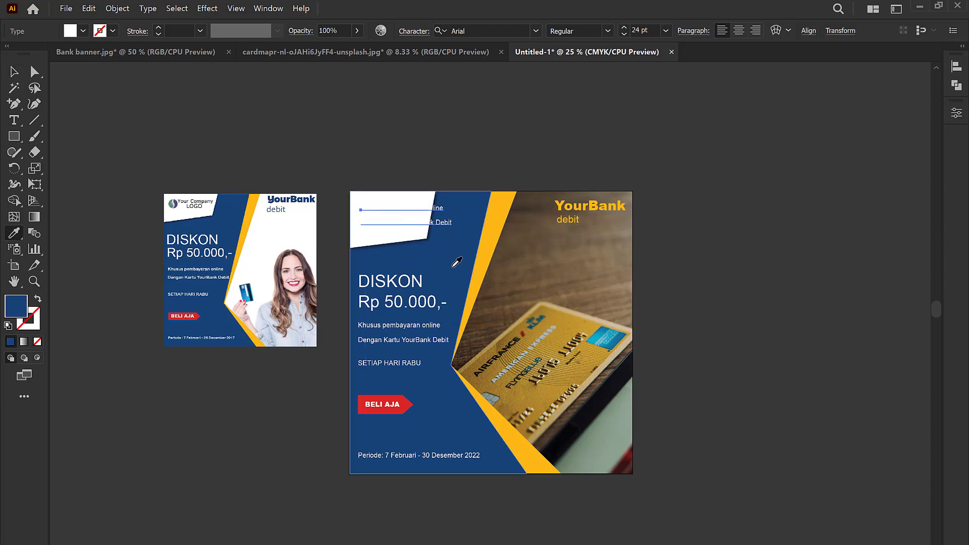
click(14, 71)
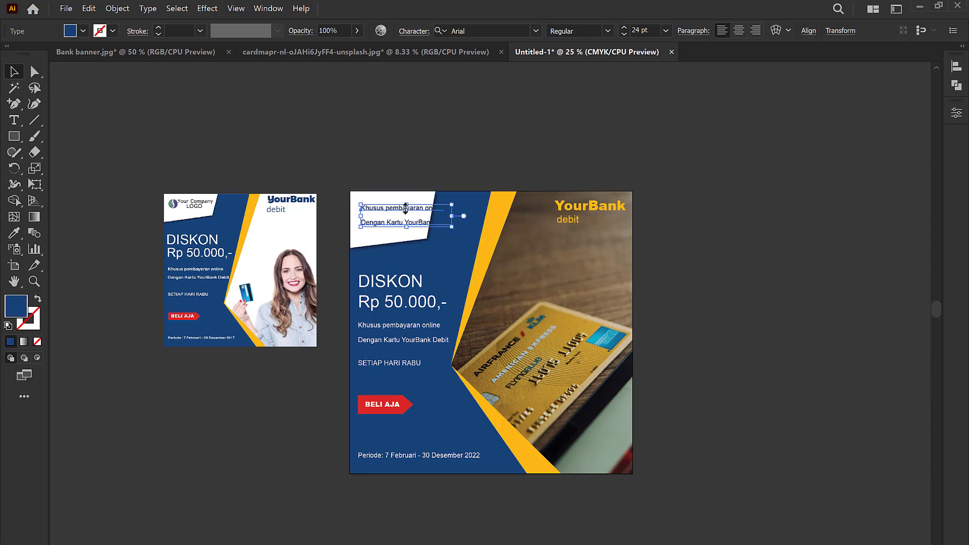
click(460, 227)
Retype the copied text as 'Your Company' and centre it in the white panel.
key(t)
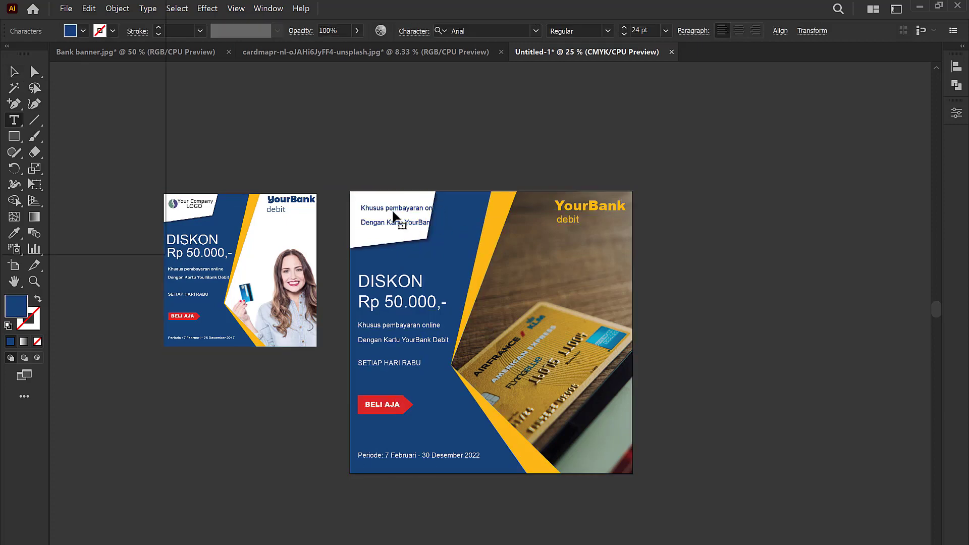
click(393, 215)
key(ctrl+a)
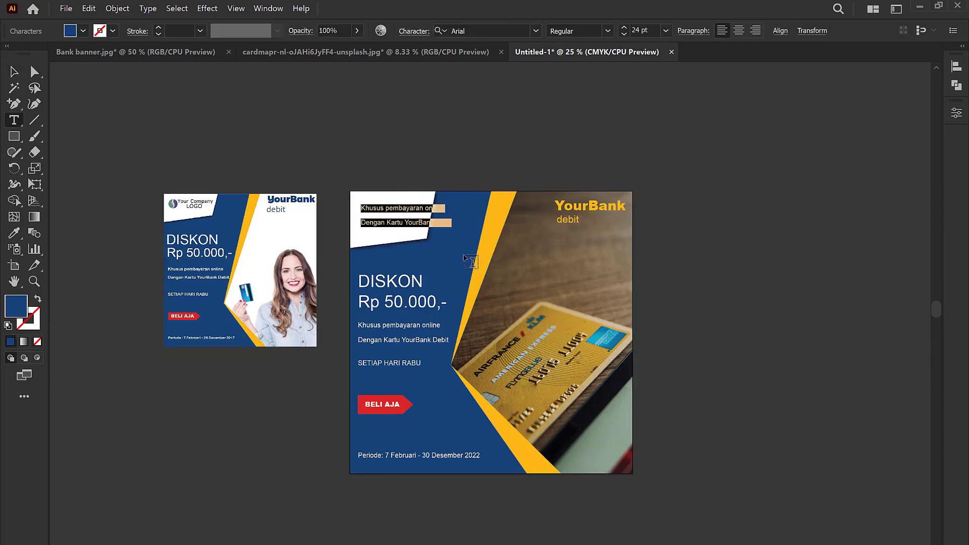
text(Your Company)
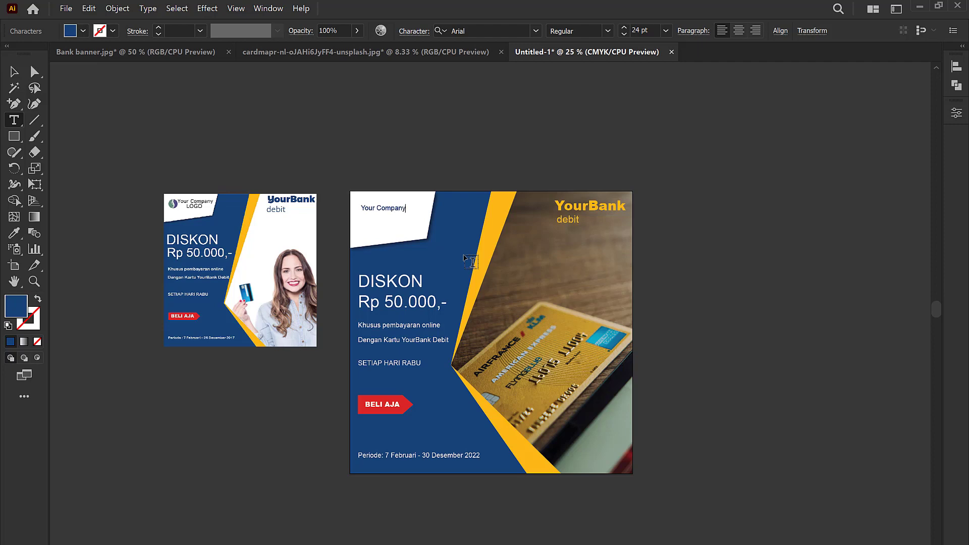
key(Escape)
click(510, 68)
mouse_move(374, 213)
mouse_down()
mouse_move(403, 209)
mouse_move(401, 201)
mouse_move(483, 309)
mouse_up()
click(416, 154)
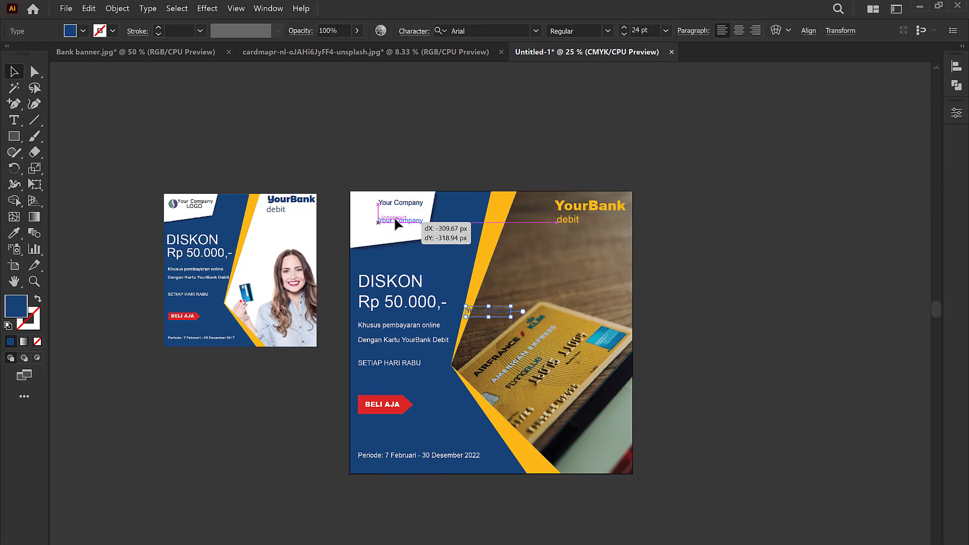
Duplicate the line below, change it to 'LOGO' and centre it under Your Company.
drag(483, 310, 392, 213)
key(t)
triple_click(392, 214)
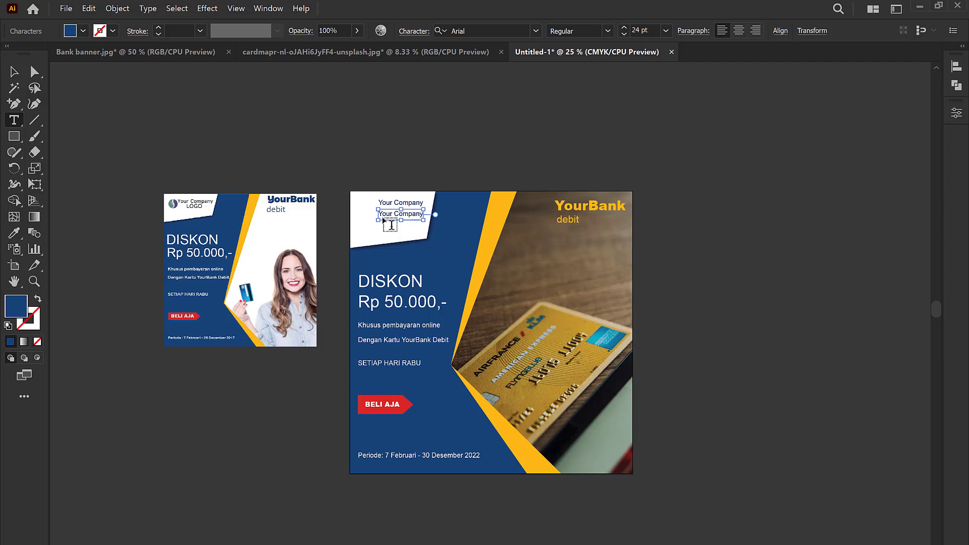
text(LOGO)
click(12, 75)
drag(392, 215, 399, 214)
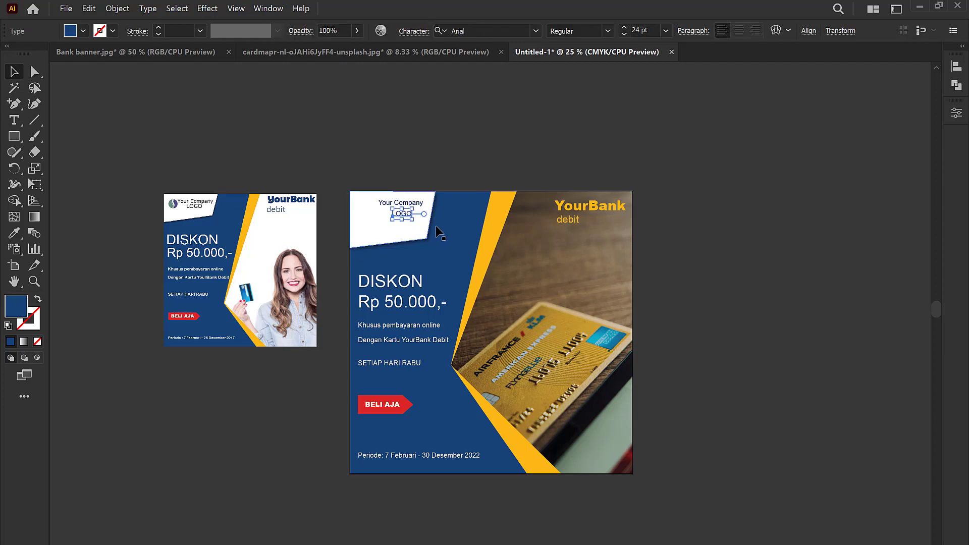
Nudge the LOGO text slightly left and up with the arrow keys.
key(Left)
key(Left)
key(Left)
click(463, 123)
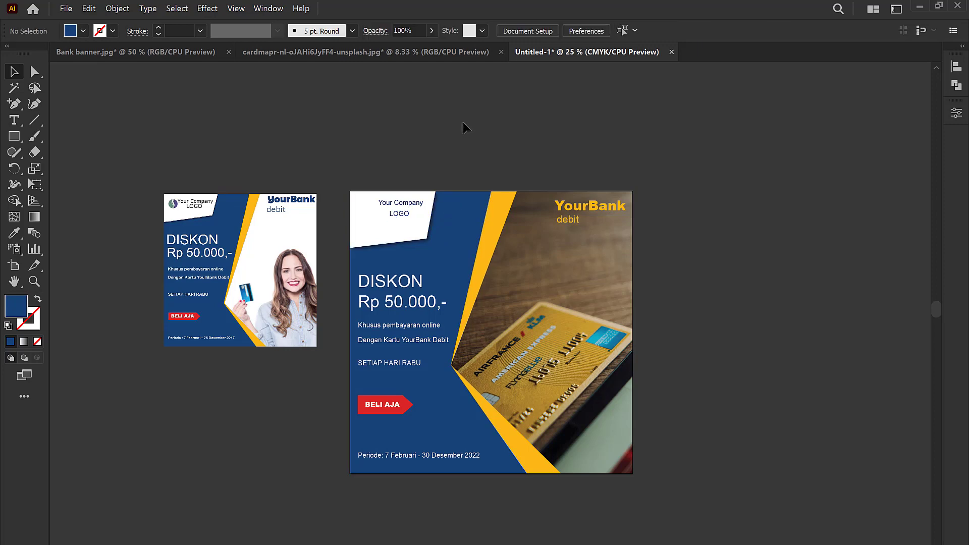
click(414, 206)
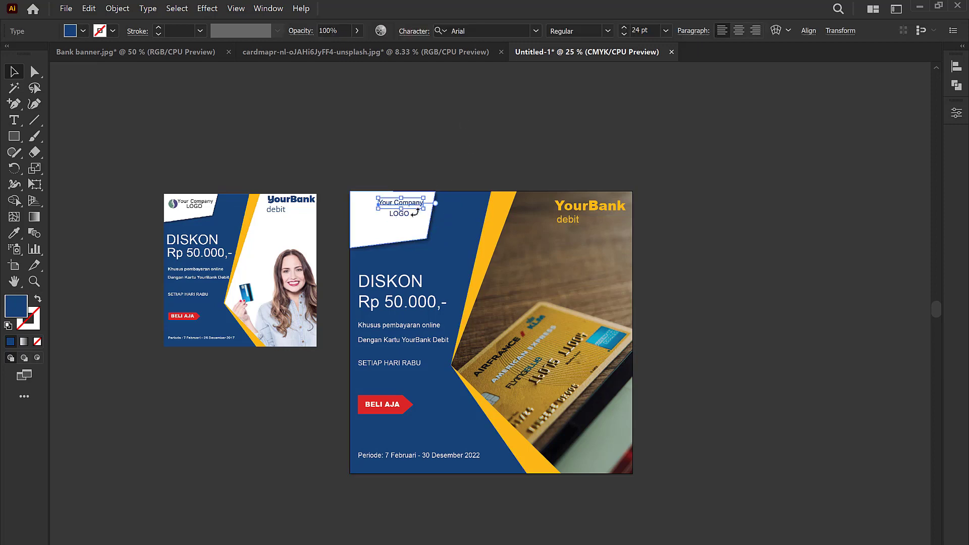
click(407, 215)
key(Up)
key(Up)
key(Up)
click(428, 176)
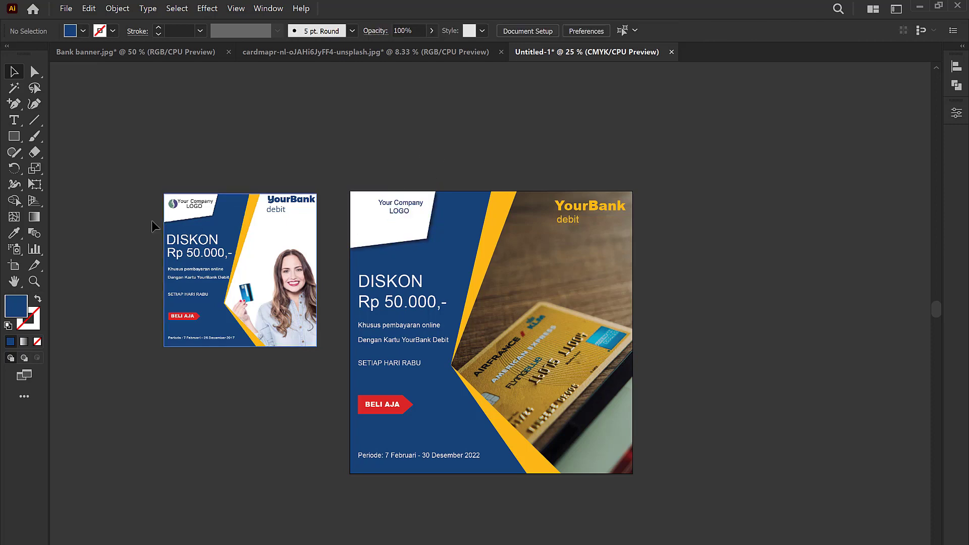
Draw a blue circle with the Ellipse Tool above the banner artboards.
scroll(175, 217, up, 1)
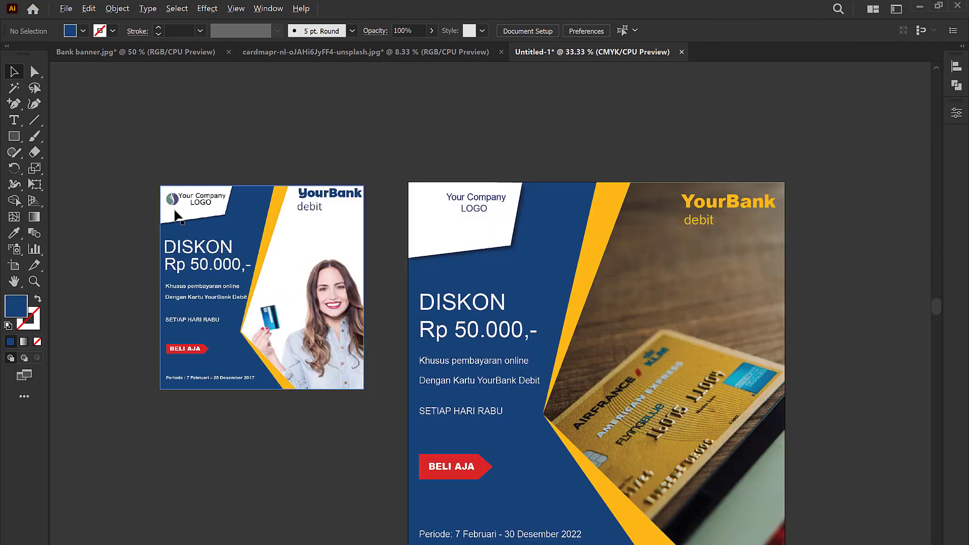
scroll(181, 206, up, 1)
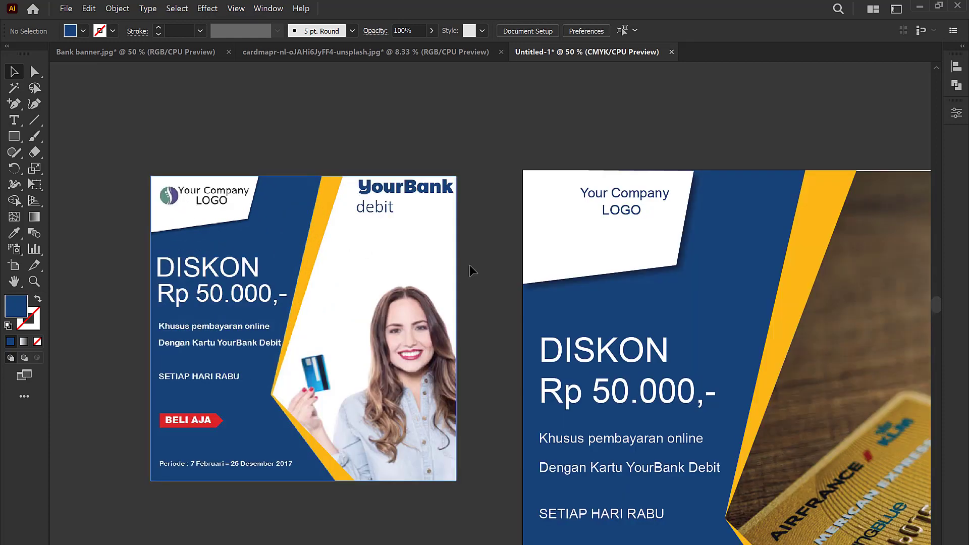
drag(531, 113, 457, 105)
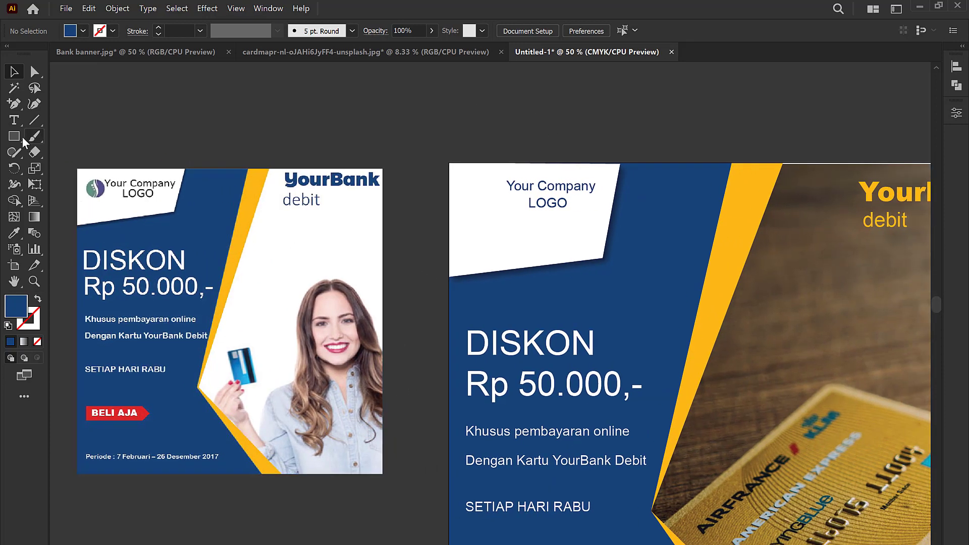
drag(14, 136, 63, 173)
drag(449, 94, 494, 139)
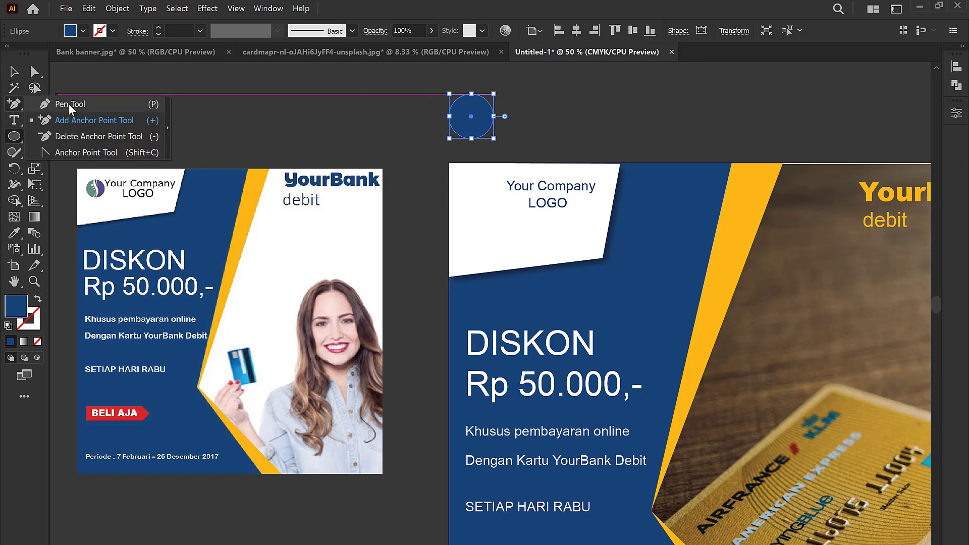
drag(14, 105, 70, 105)
key(v)
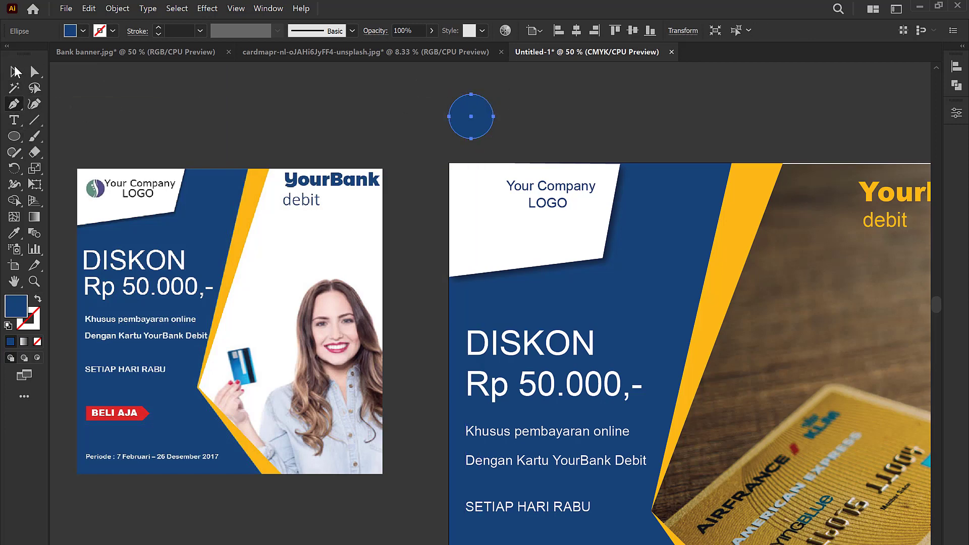
click(502, 116)
click(465, 119)
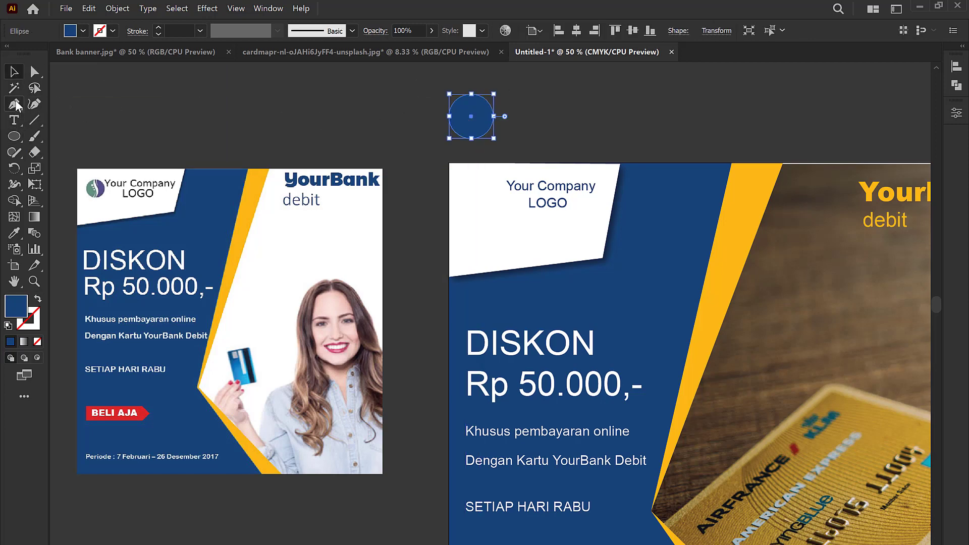
Draw an S-shaped curve through the circle with the Pen Tool.
click(14, 104)
click(479, 94)
drag(466, 117, 472, 150)
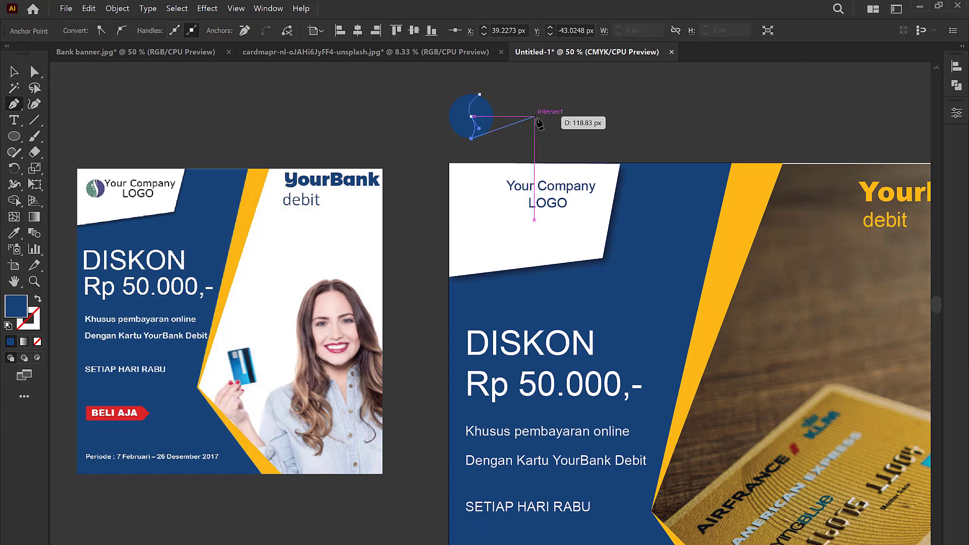
key(v)
click(518, 136)
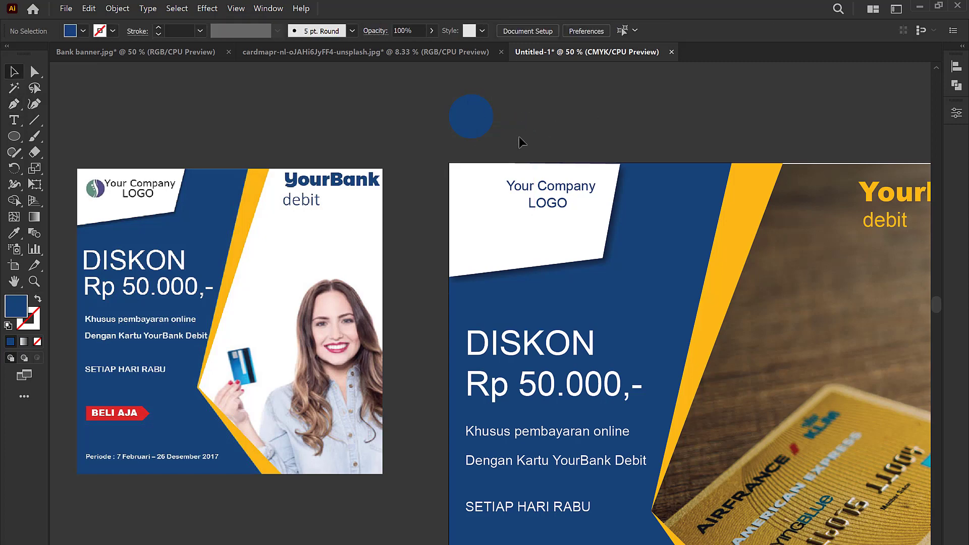
click(471, 125)
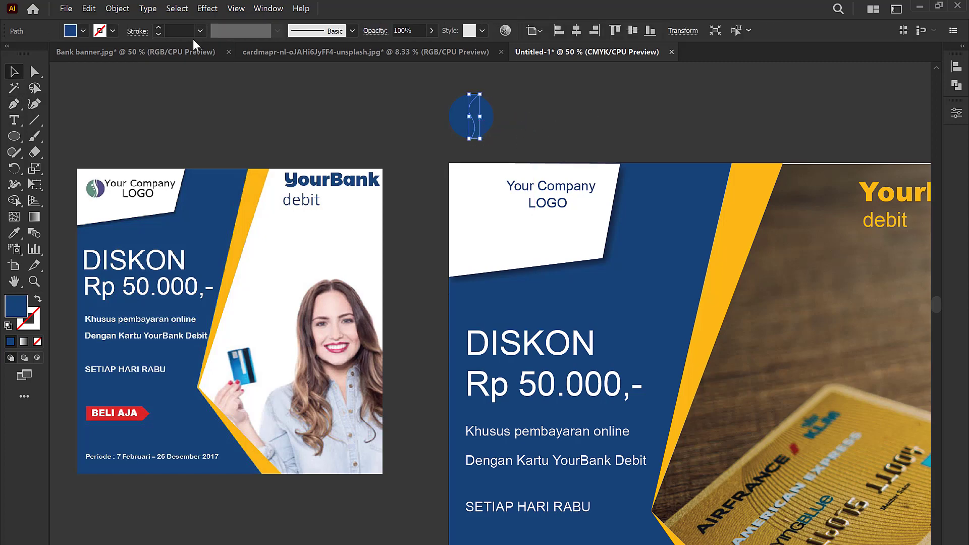
Give the S curve an 8 px white stroke with Width Profile 1.
click(197, 32)
click(227, 234)
click(200, 31)
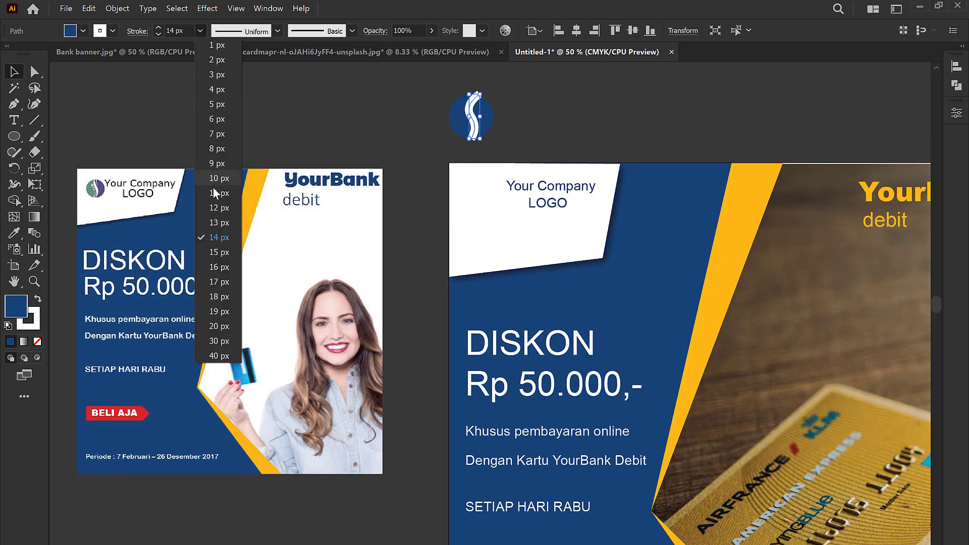
click(210, 149)
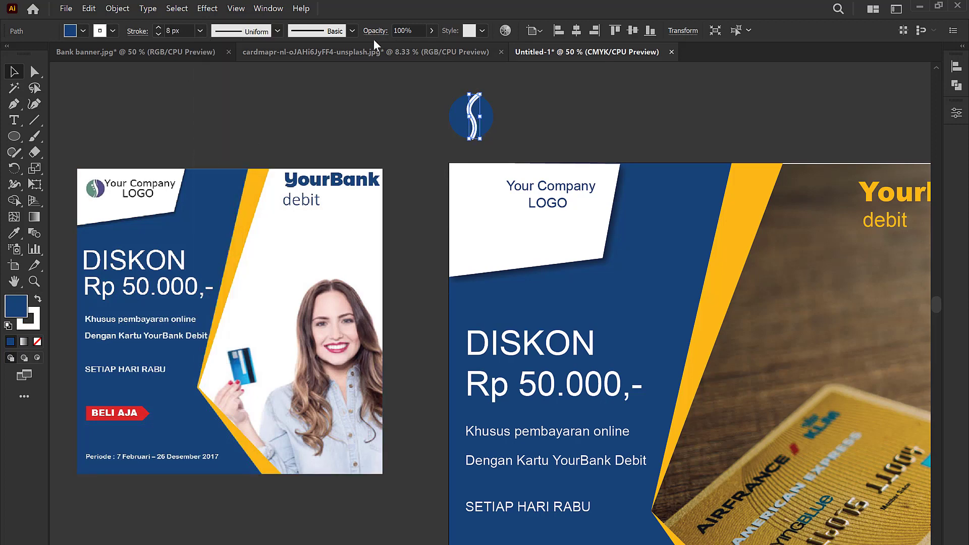
click(278, 32)
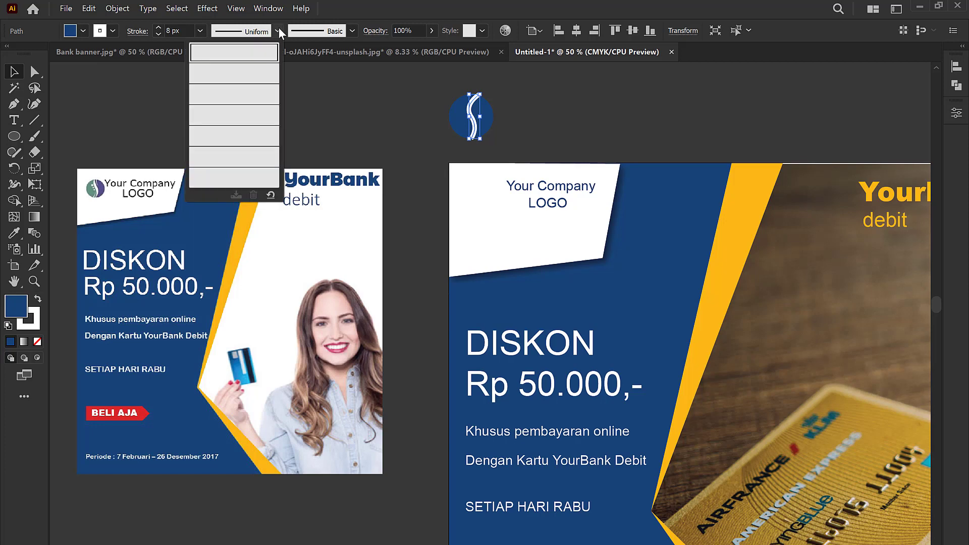
click(244, 75)
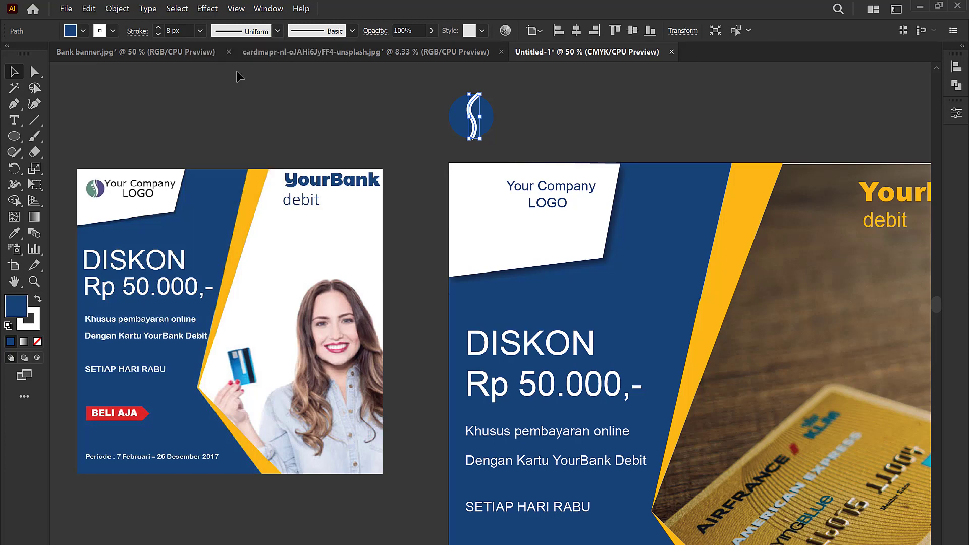
click(572, 113)
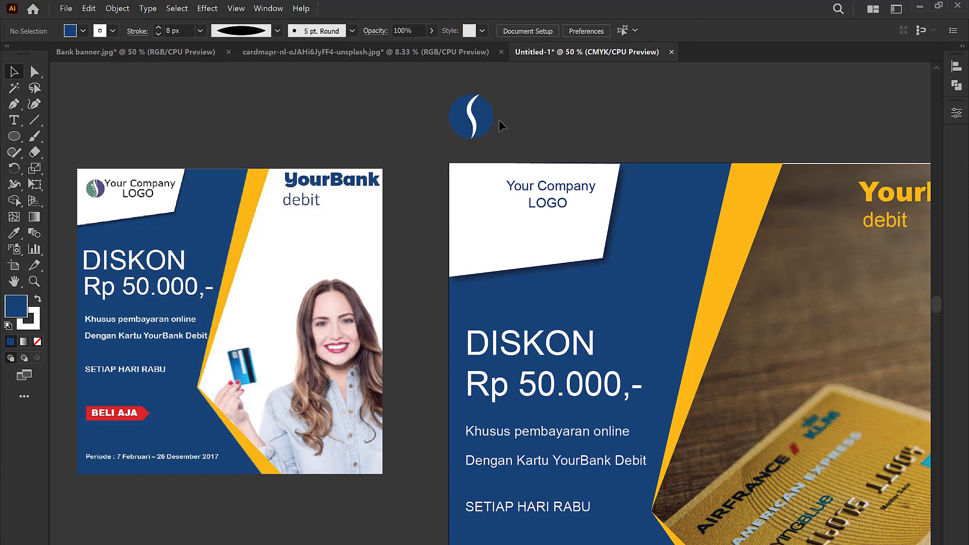
Expand the S stroke's appearance into shapes and select it with the circle.
click(474, 122)
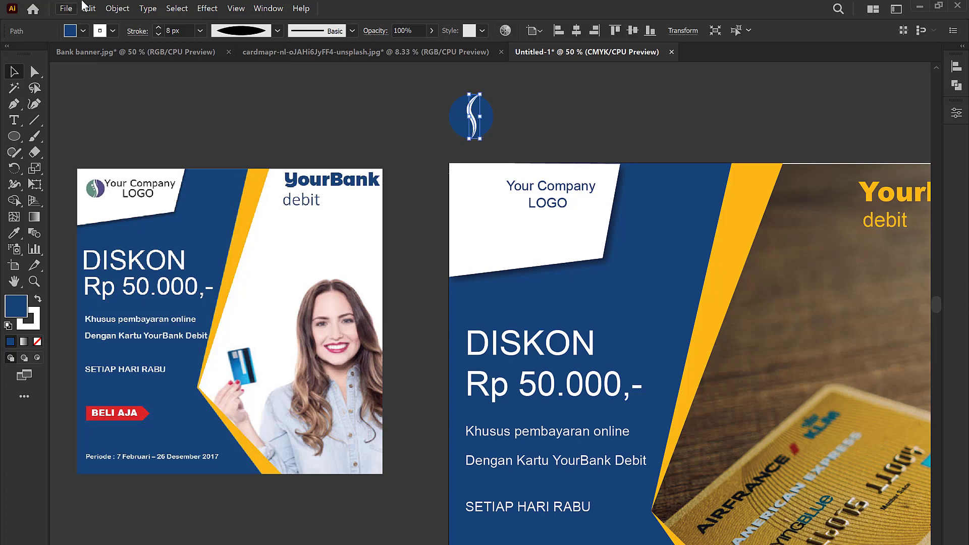
click(121, 9)
click(159, 180)
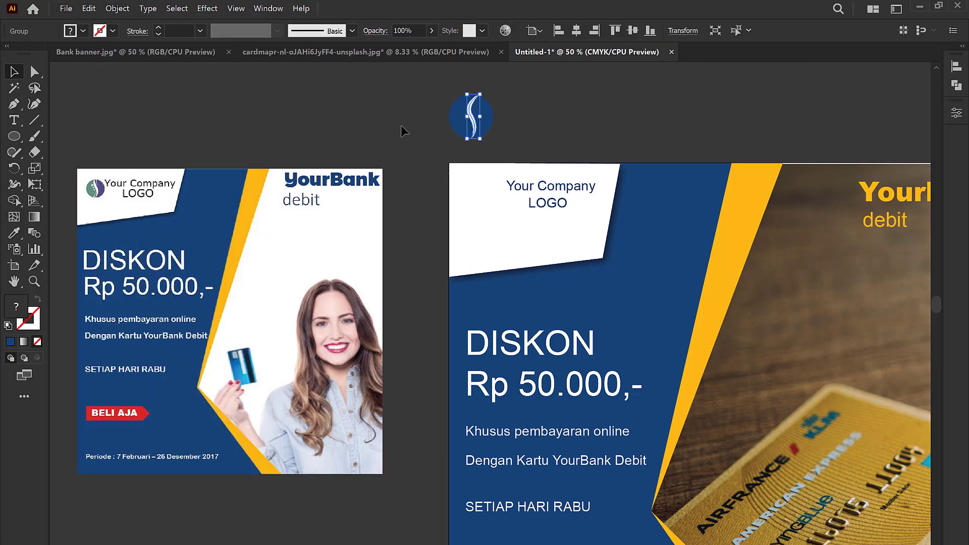
mouse_move(429, 89)
mouse_down()
mouse_move(532, 138)
mouse_move(504, 131)
mouse_up()
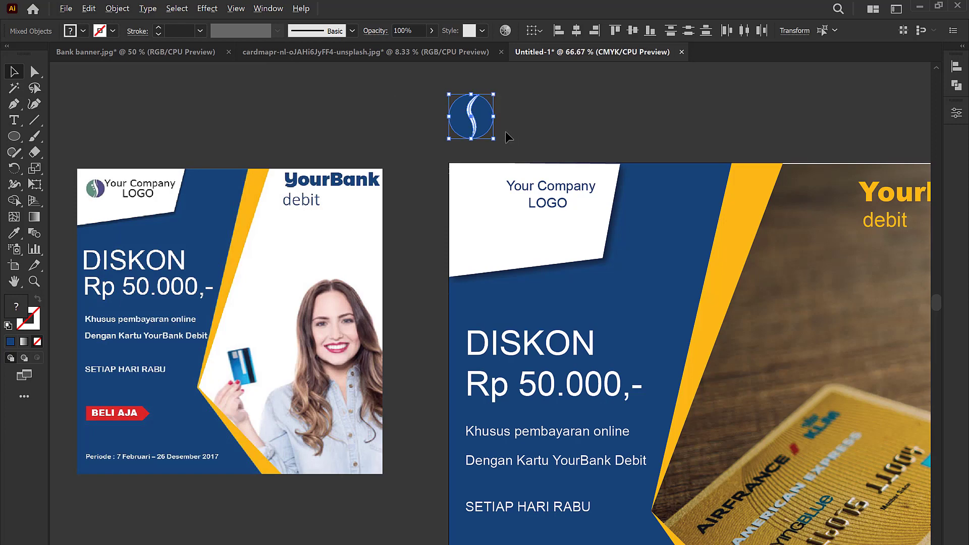
Merge the S pieces and the circle's left half with the Shape Builder.
scroll(504, 131, up, 3)
scroll(507, 137, up, 2)
scroll(457, 161, up, 4)
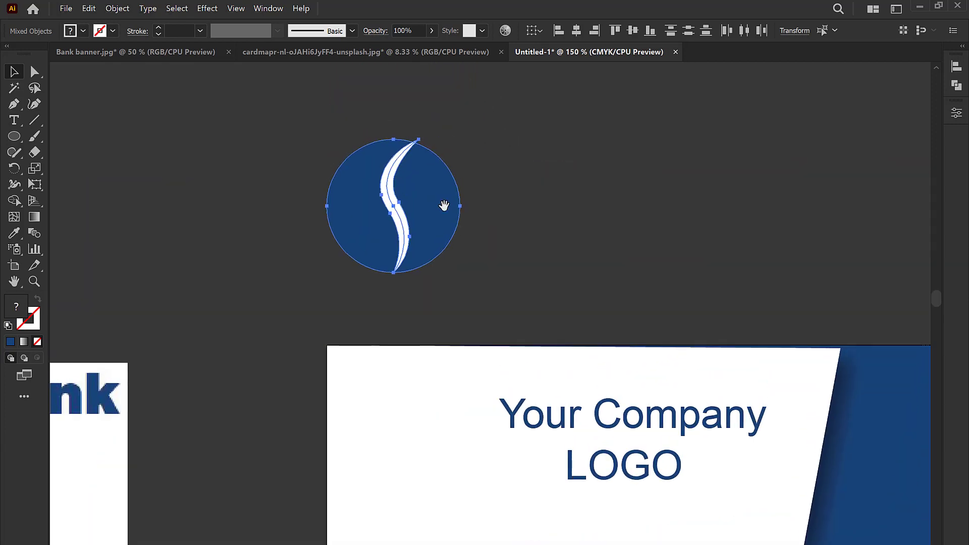
click(15, 201)
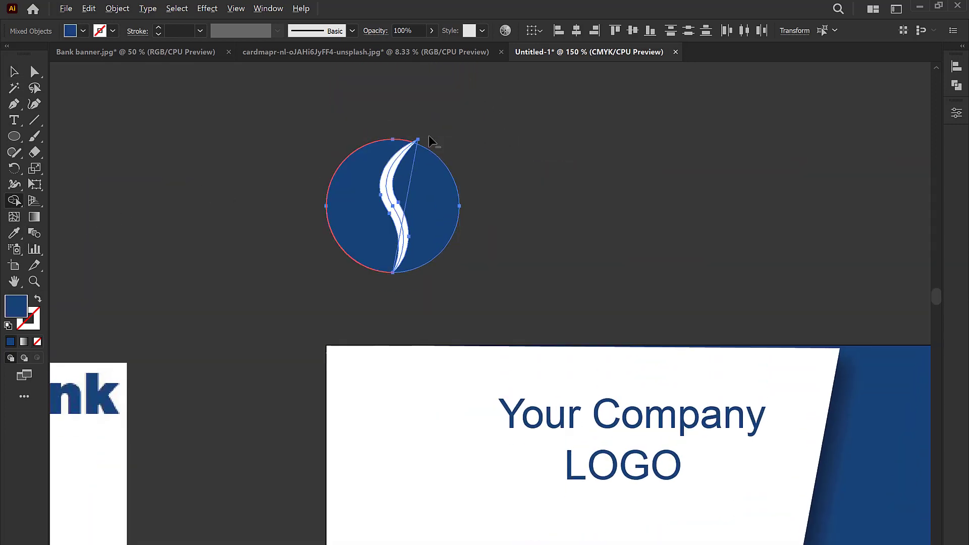
click(402, 164)
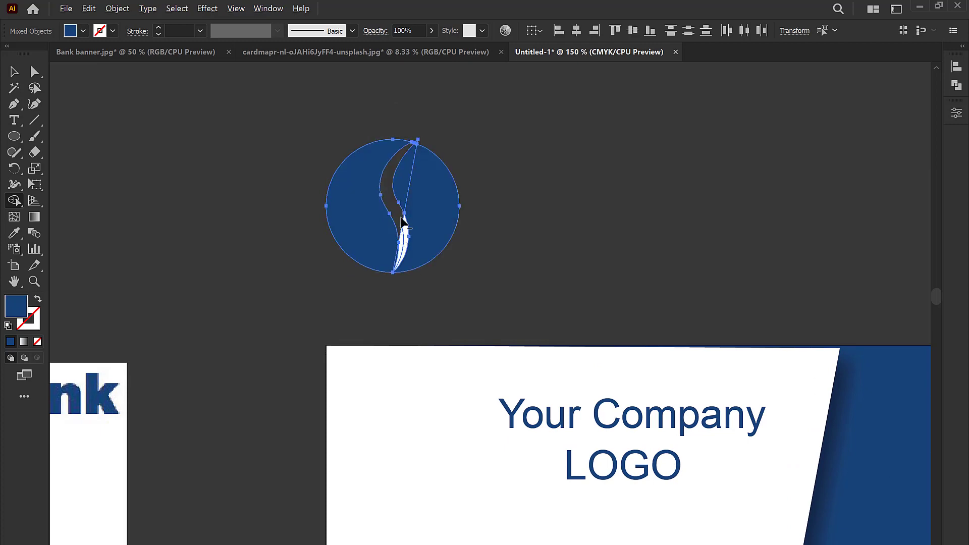
drag(401, 220, 420, 268)
alt+scroll(426, 276, down, 1)
click(371, 218)
key(v)
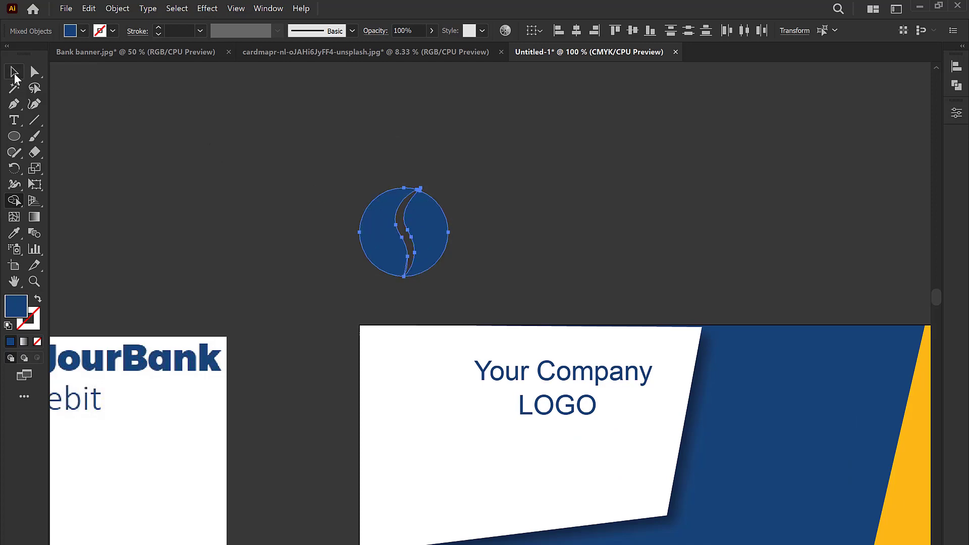
click(496, 180)
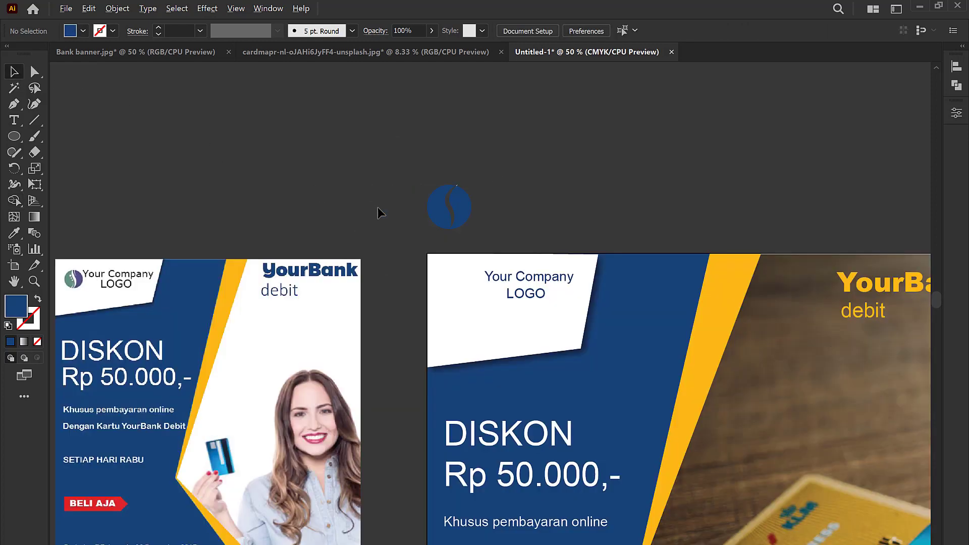
Select both halves and carve out the S-shaped gap with the Shape Builder.
alt+scroll(377, 207, up, 1)
alt+scroll(459, 154, up, 1)
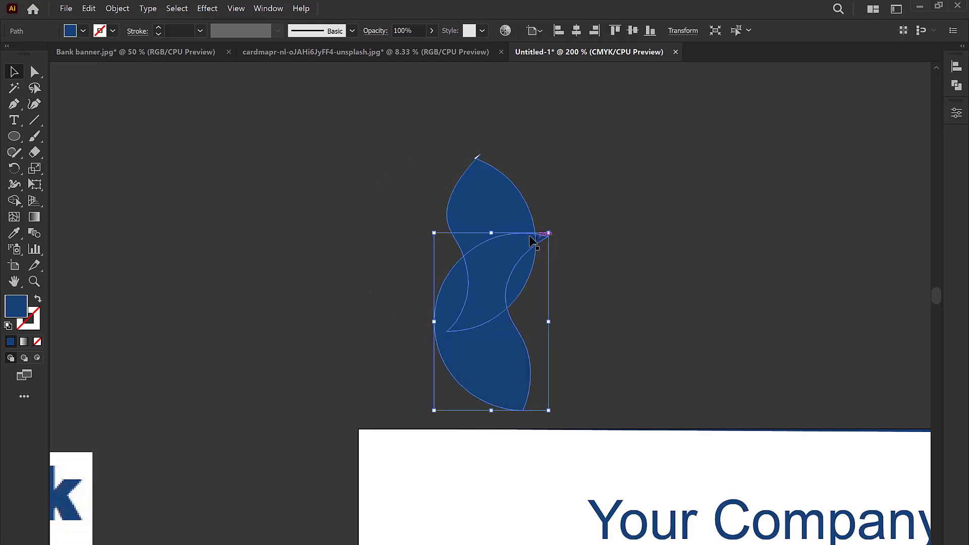
drag(504, 212, 568, 236)
key(ctrl+z)
drag(541, 147, 371, 168)
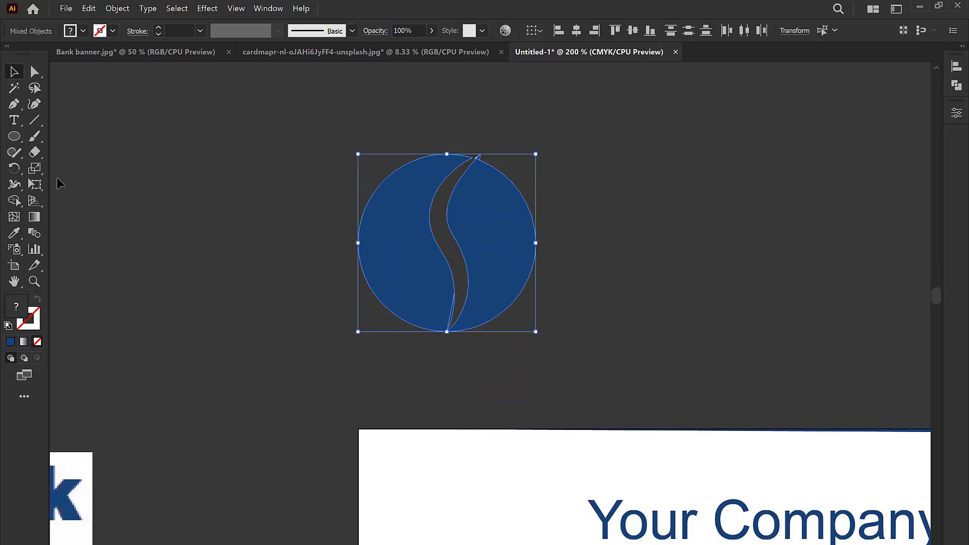
click(15, 200)
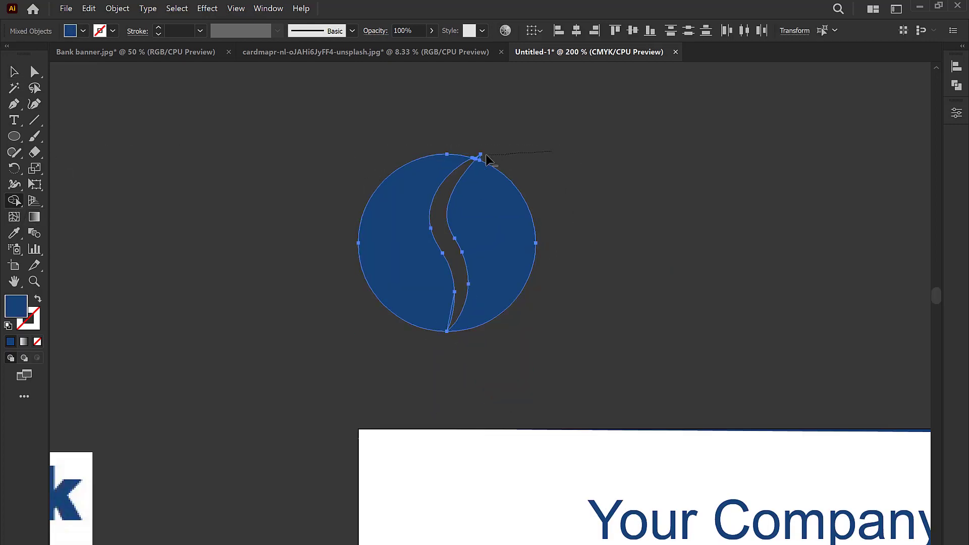
drag(478, 160, 500, 169)
key(v)
click(615, 108)
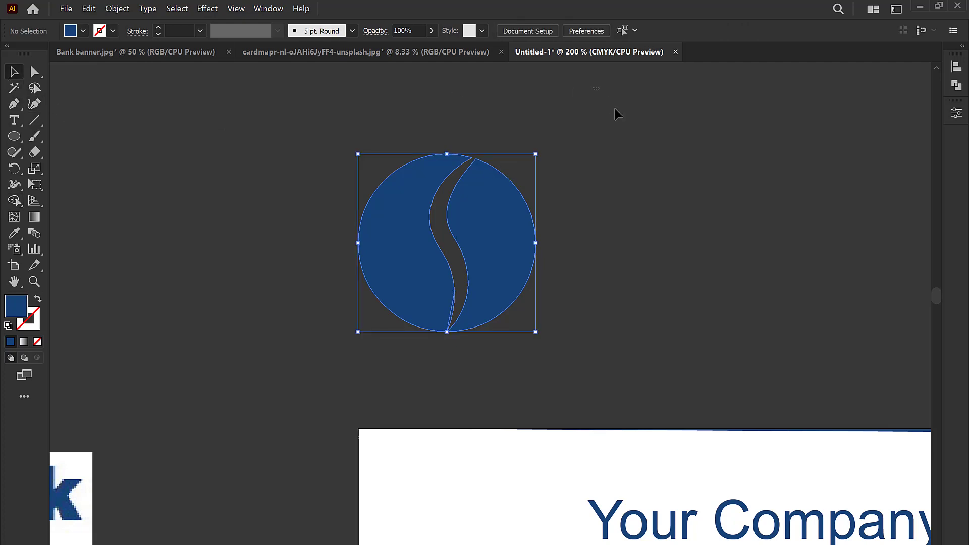
Zoom out and pan to show both banners below the logo.
alt+scroll(636, 150, down, 2)
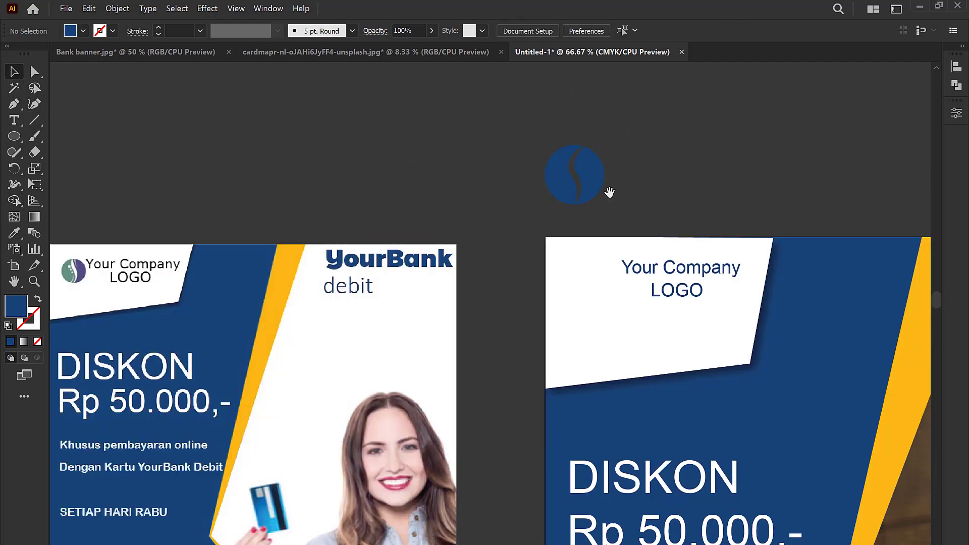
drag(607, 192, 433, 110)
alt+scroll(455, 136, down, 1)
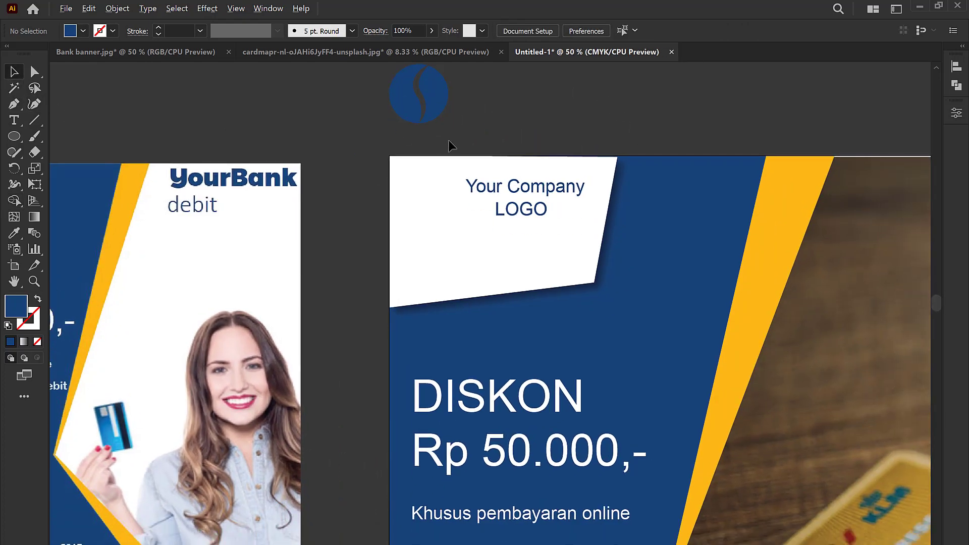
drag(355, 156, 388, 152)
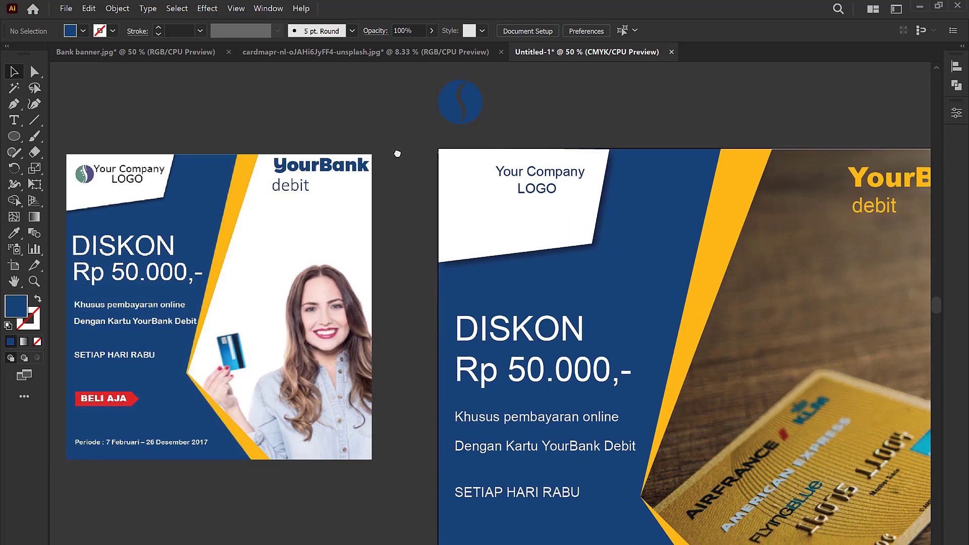
Colour the logo's right crescent purple, sampled from the reference logo.
click(460, 117)
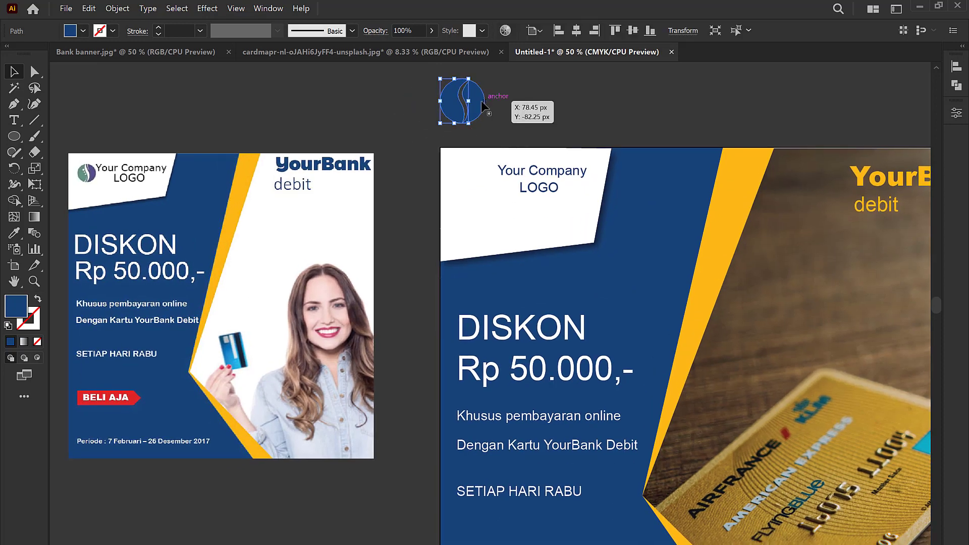
click(477, 104)
key(i)
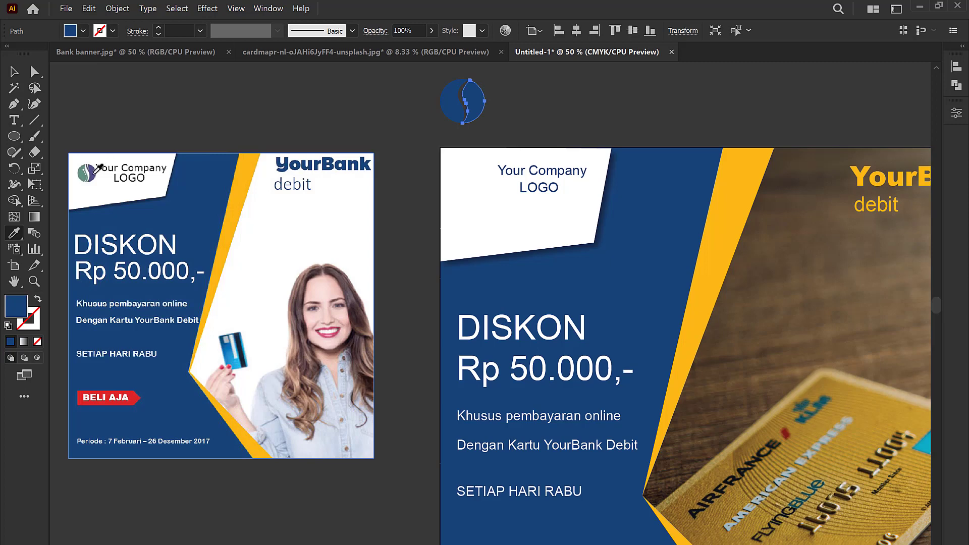
click(95, 171)
key(v)
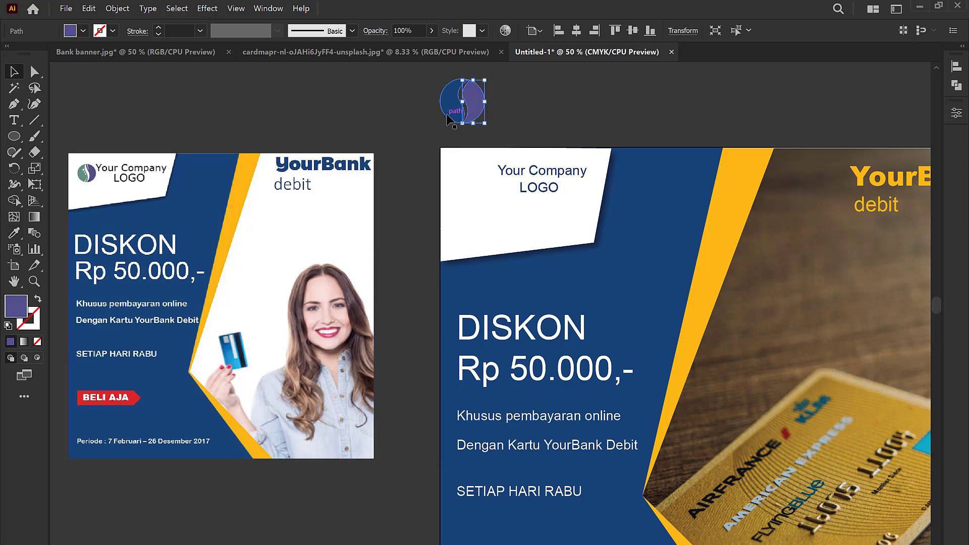
Colour the left crescent teal and move the logo beside Your Company LOGO.
click(448, 119)
key(i)
click(87, 171)
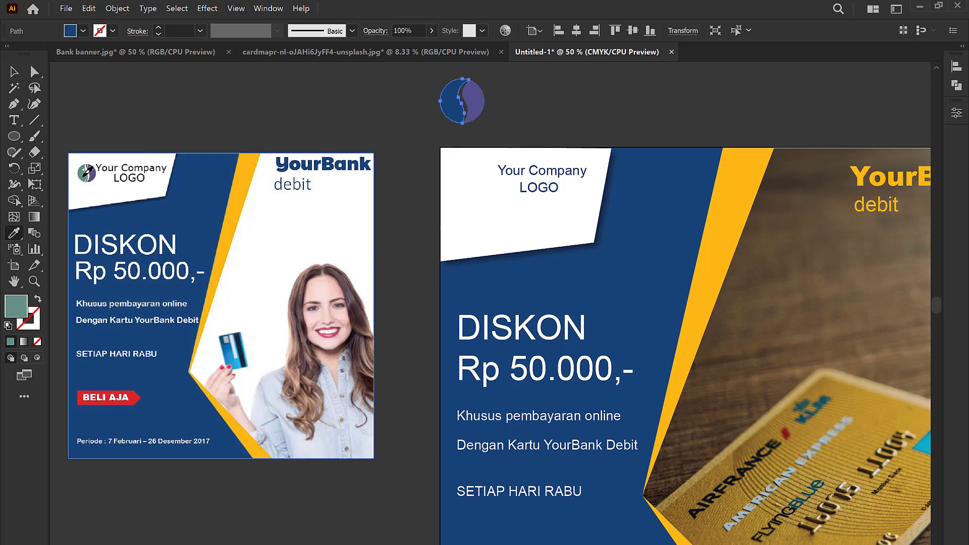
key(v)
click(492, 131)
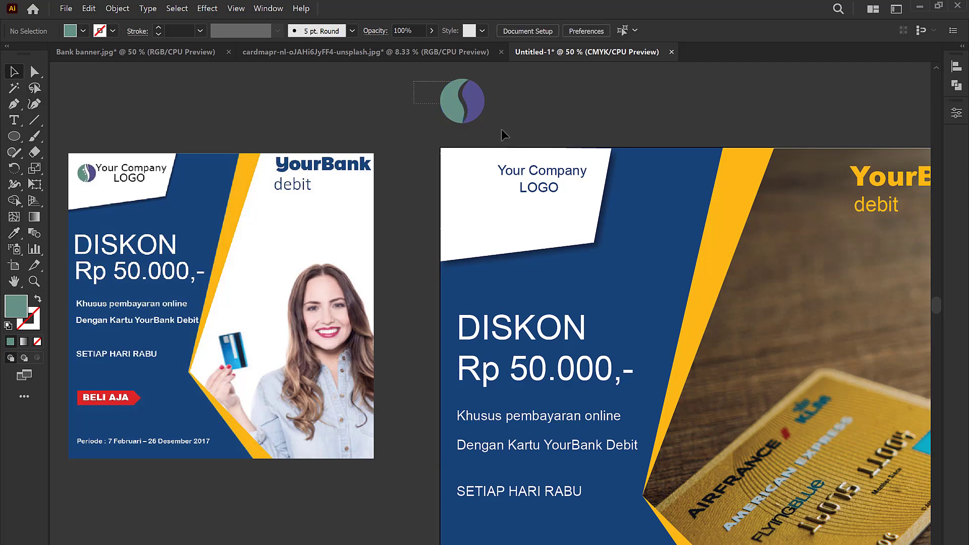
mouse_move(477, 104)
mouse_down()
mouse_move(482, 198)
mouse_move(483, 188)
mouse_up()
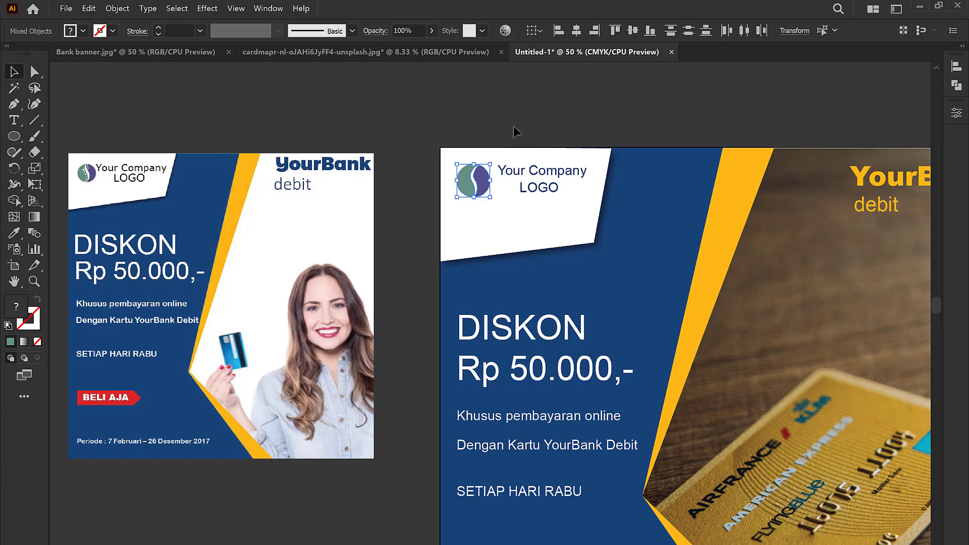
click(514, 127)
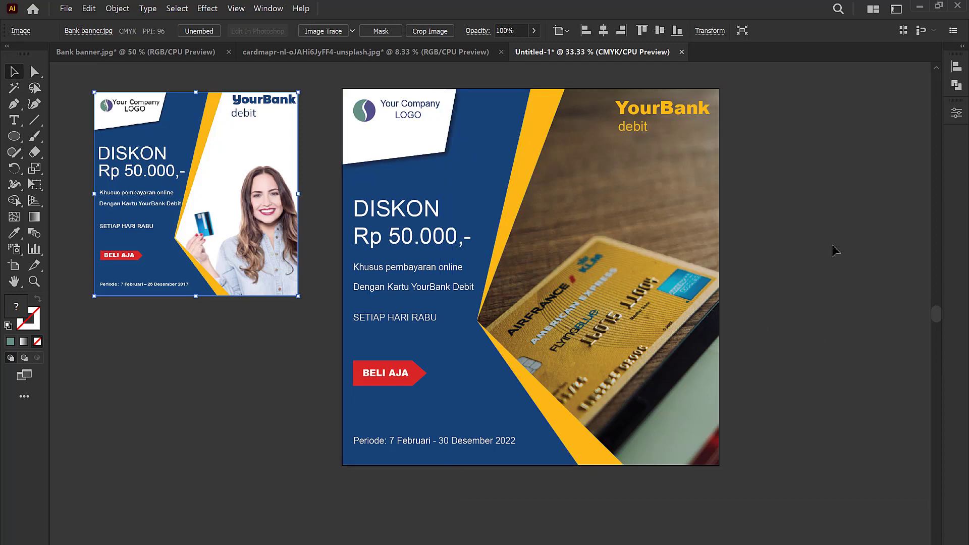
click(68, 12)
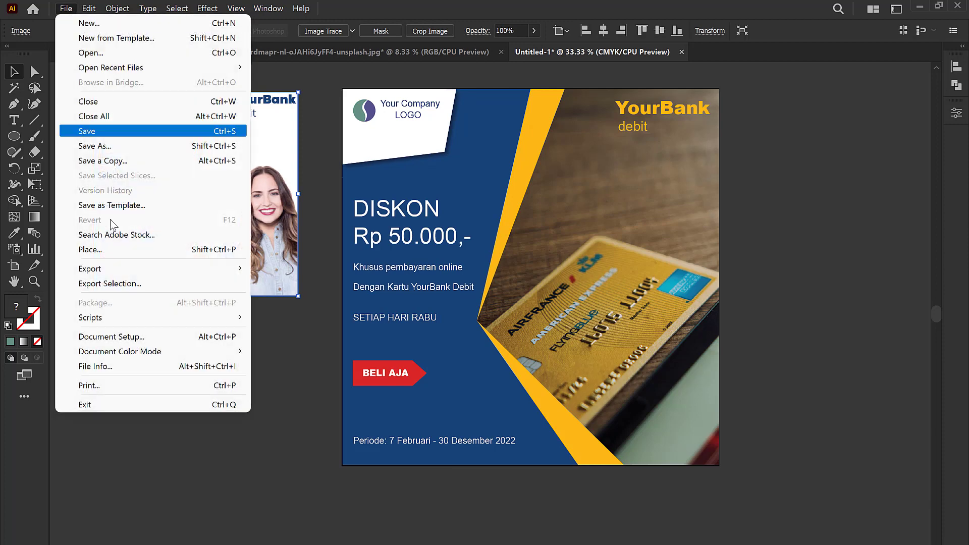
mouse_move(89, 269)
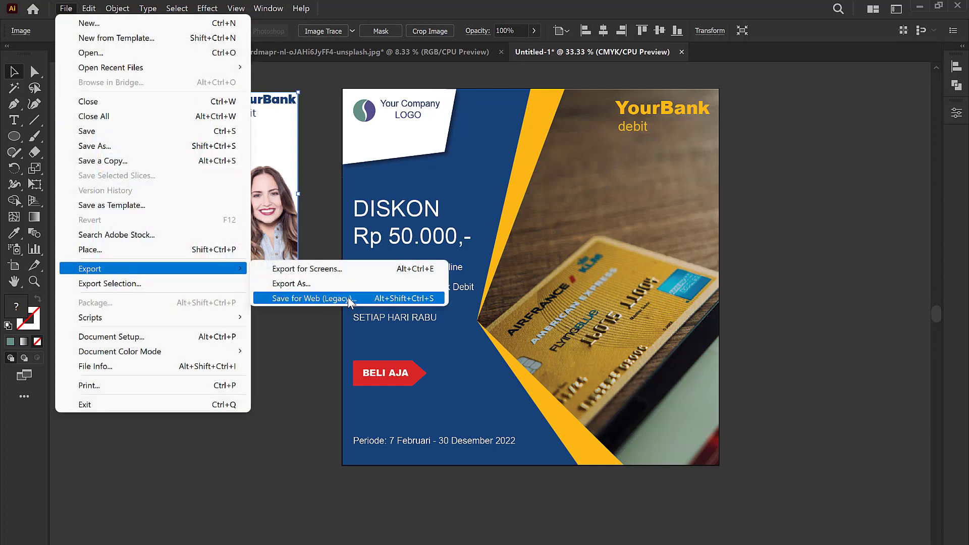
click(350, 299)
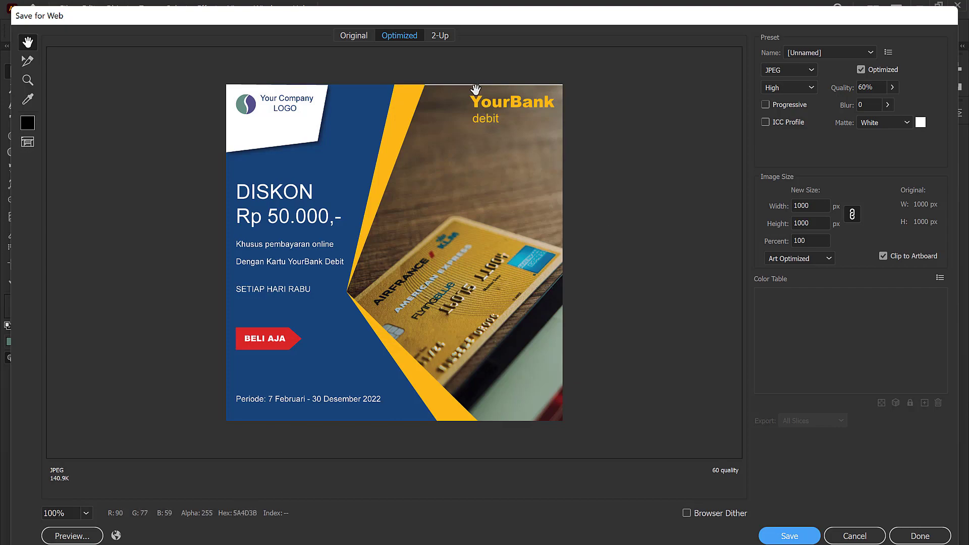
click(865, 539)
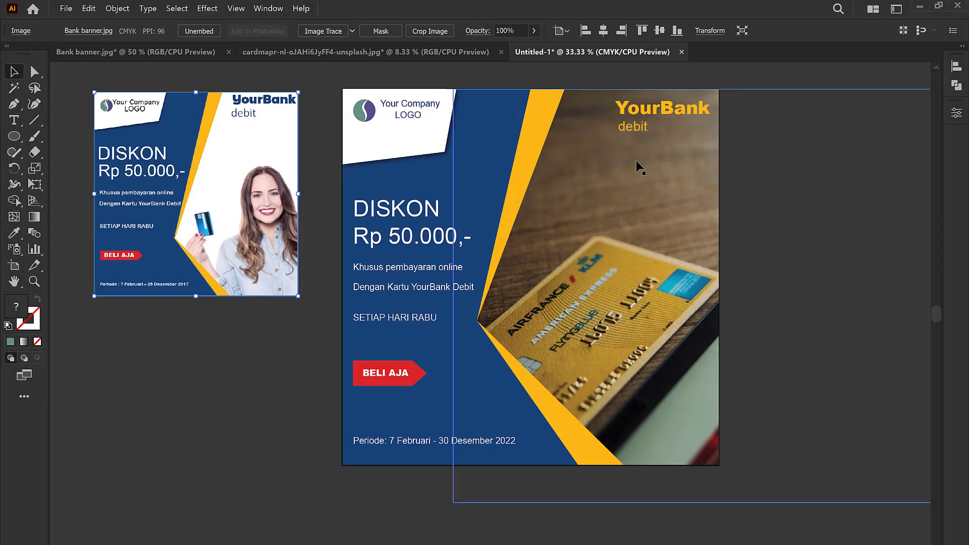
Shift the card photo up and left inside its crop group, then exit isolation mode.
double_click(636, 160)
scroll(634, 220, right, 2)
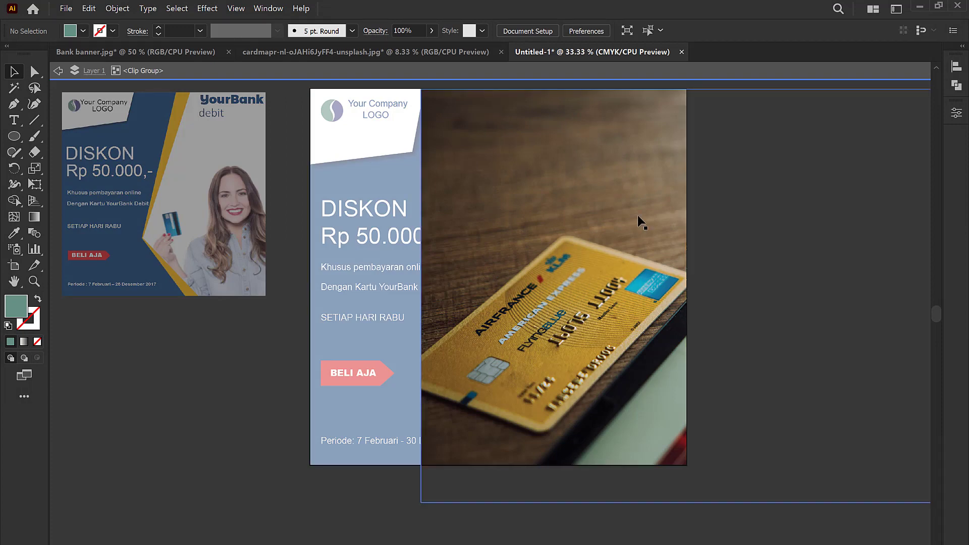
drag(638, 215, 601, 213)
click(868, 240)
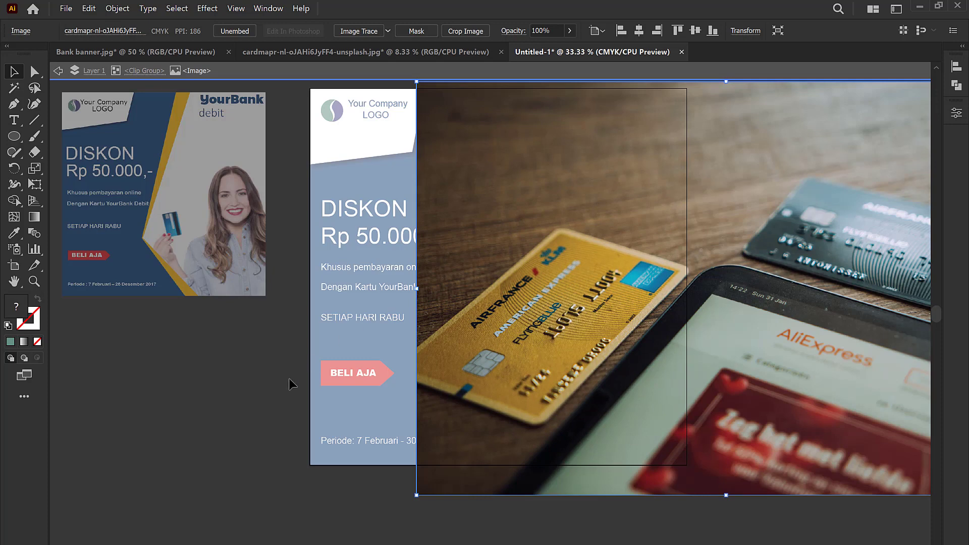
click(269, 404)
double_click(269, 404)
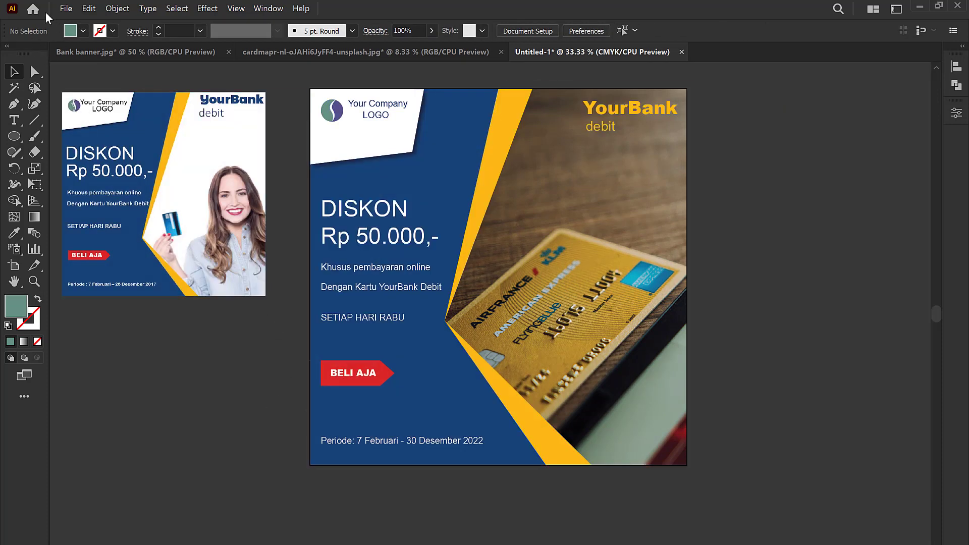
click(65, 8)
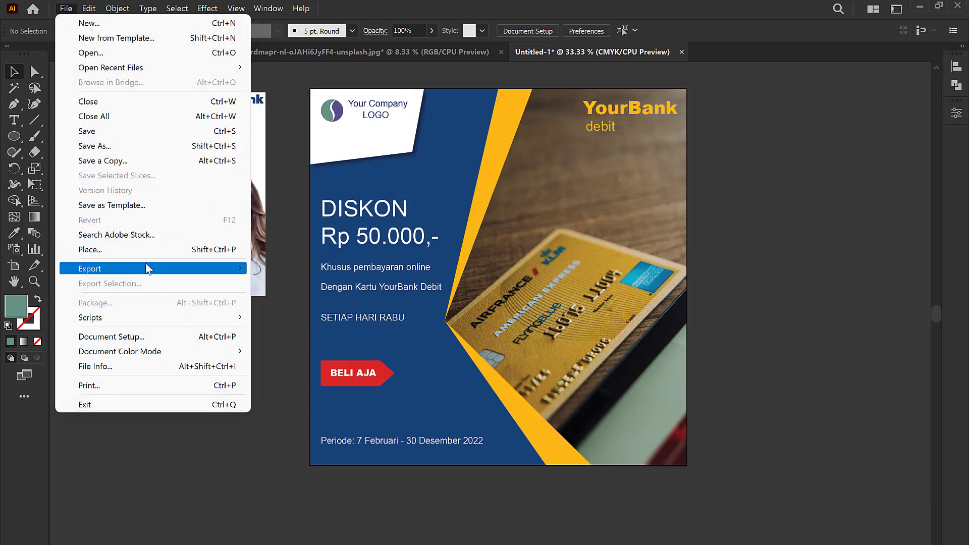
Export the banner via Save for Web as Banner.jpg into Desktop\Hasil.
mouse_move(89, 269)
click(323, 297)
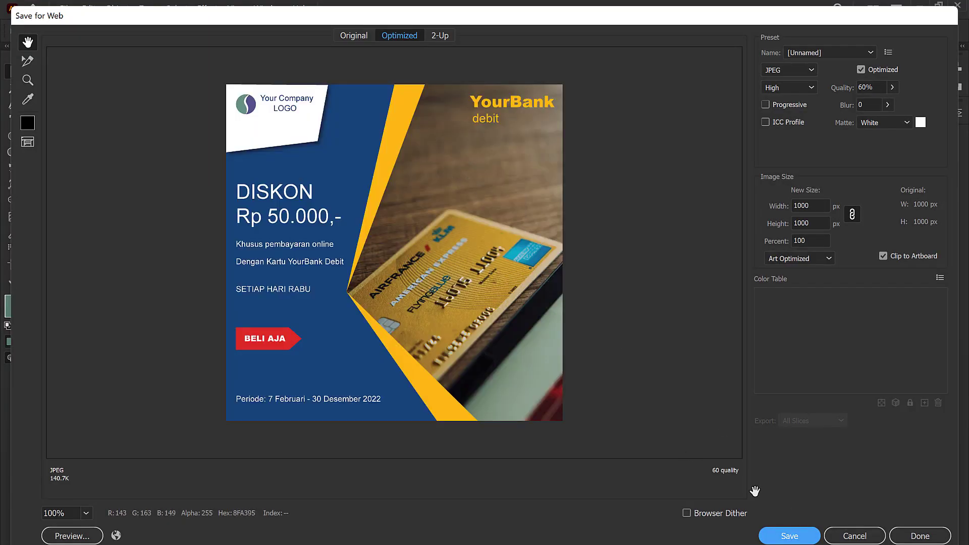
click(789, 536)
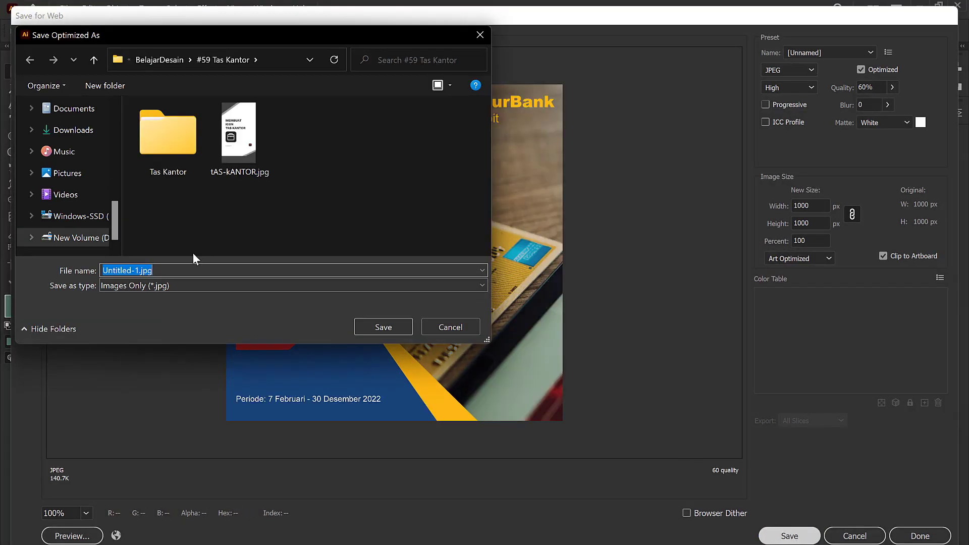
scroll(101, 202, down, 1)
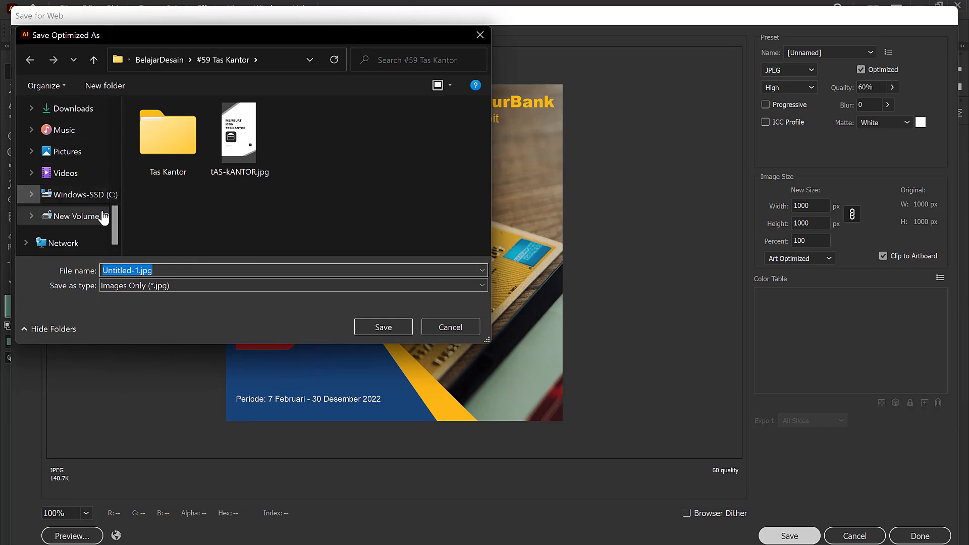
scroll(111, 231, up, 1)
scroll(111, 231, up, 1)
click(63, 135)
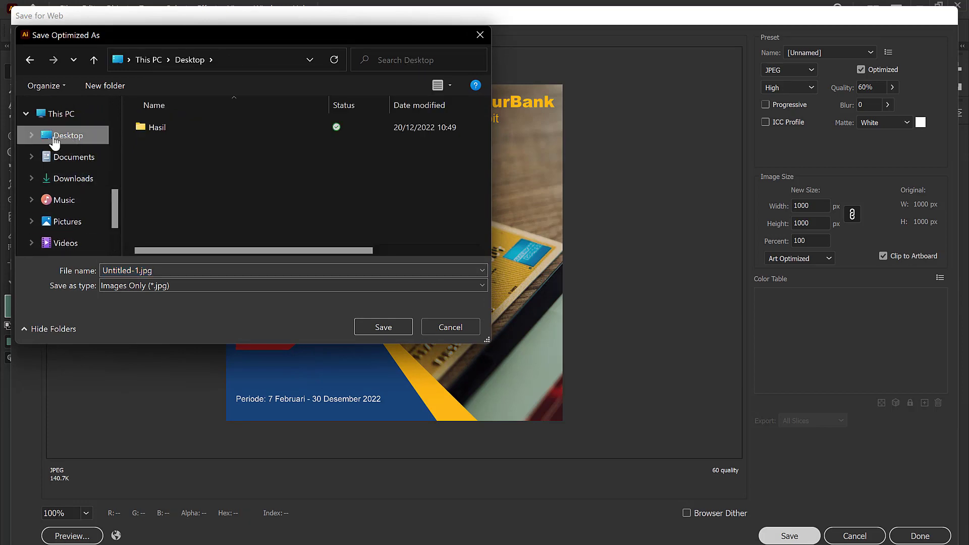
click(176, 129)
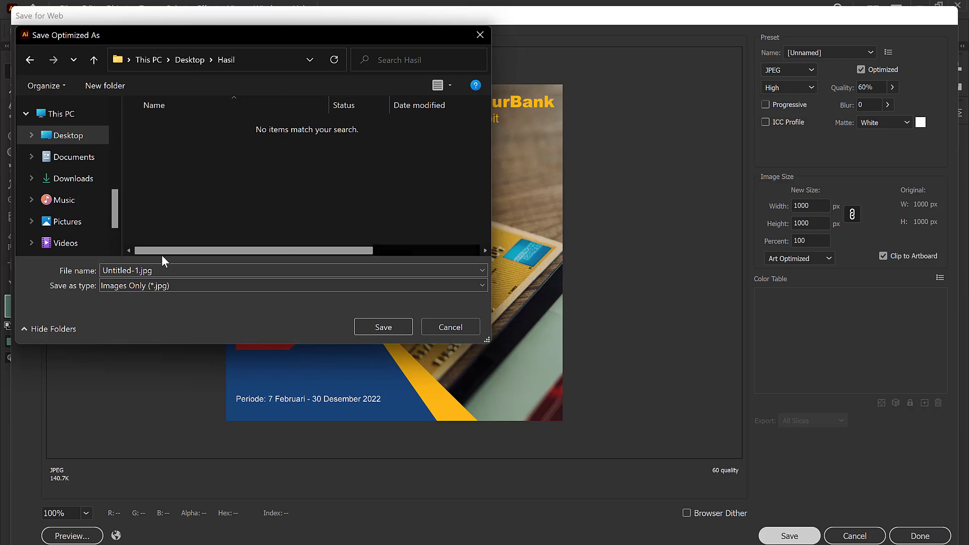
click(171, 264)
text(BANK)
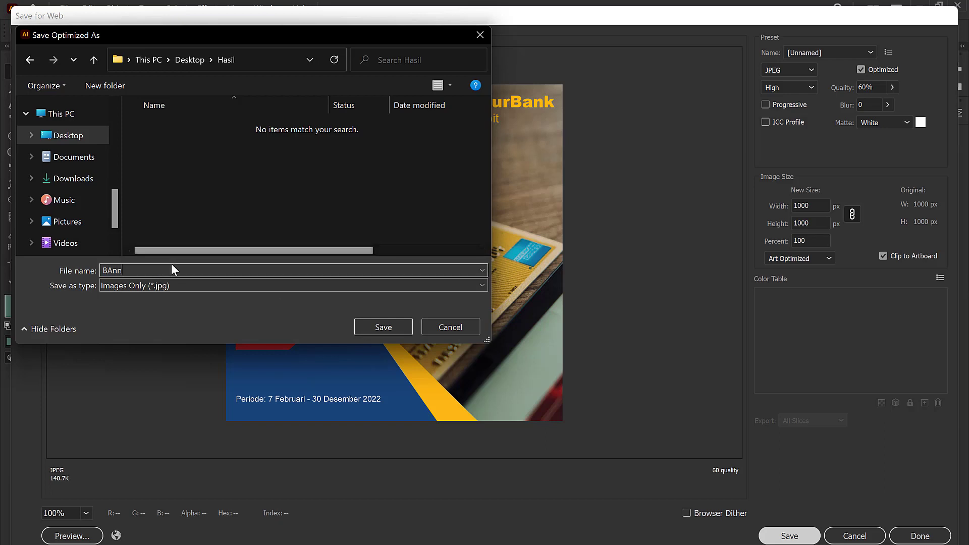
key(BackSpace)
key(BackSpace)
key(BackSpace)
text(anner)
click(357, 333)
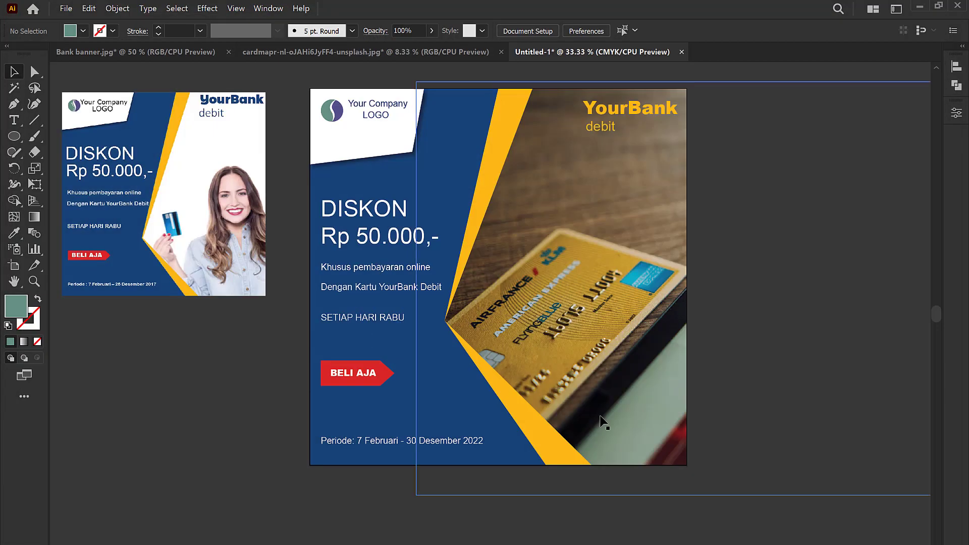
Minimize Illustrator and open Banner.jpg from the Hasil folder.
click(919, 7)
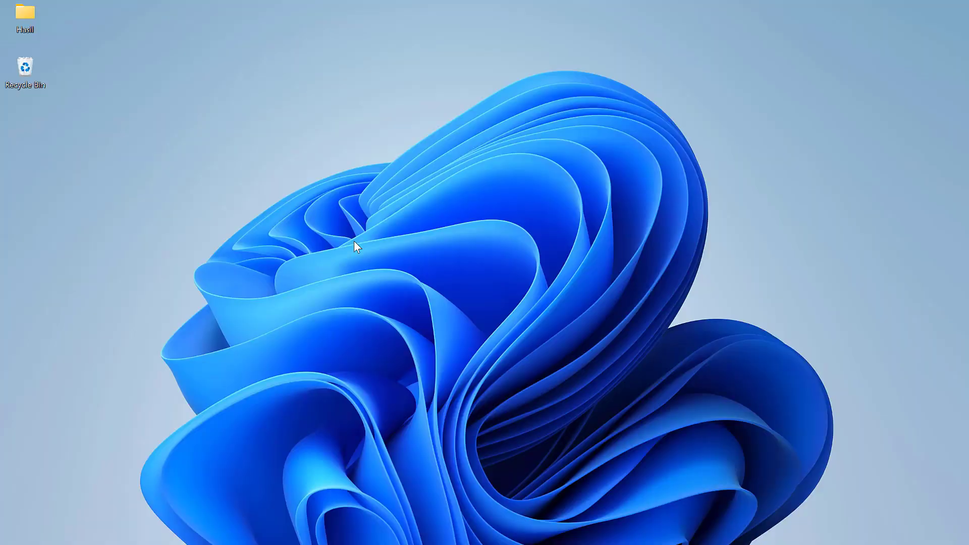
double_click(24, 20)
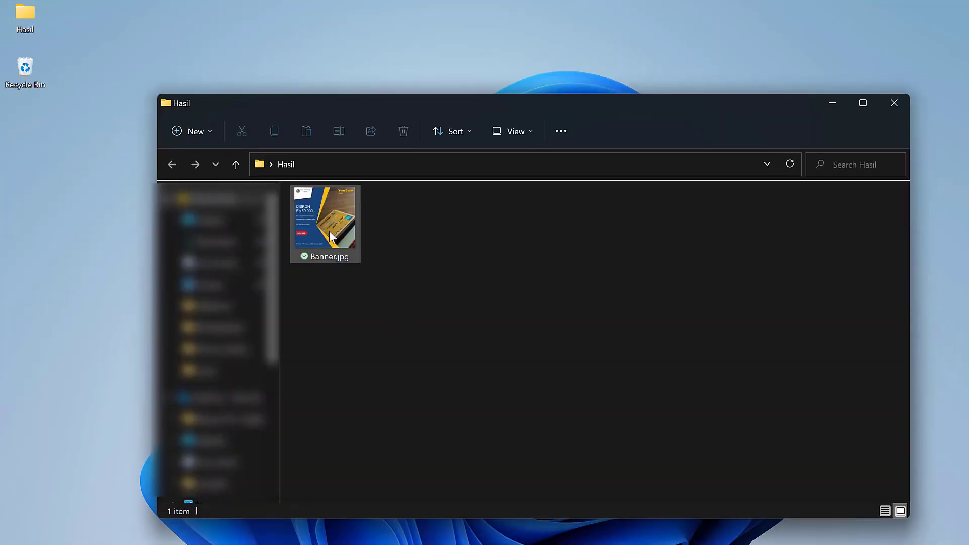
click(330, 237)
double_click(330, 236)
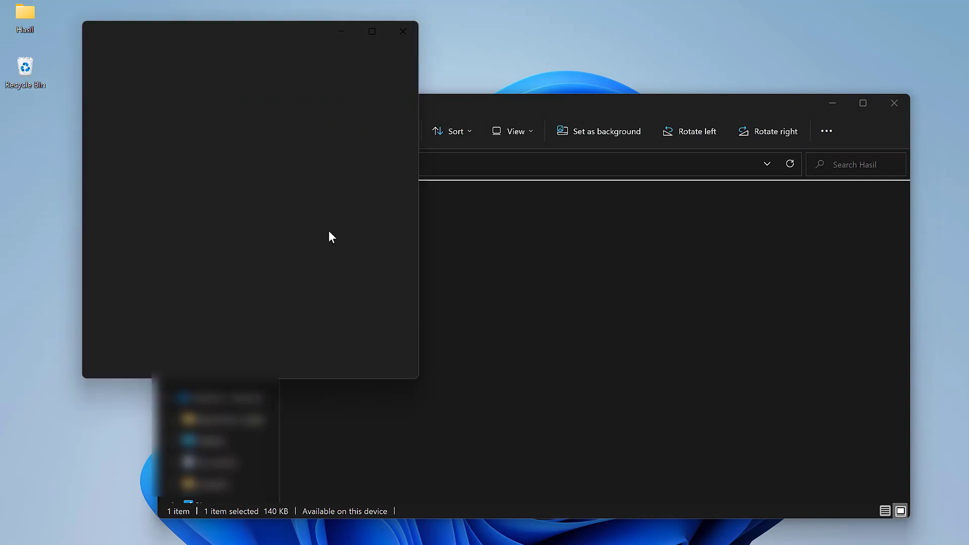
Maximize the Photos window to view Banner.jpg full-screen.
click(373, 31)
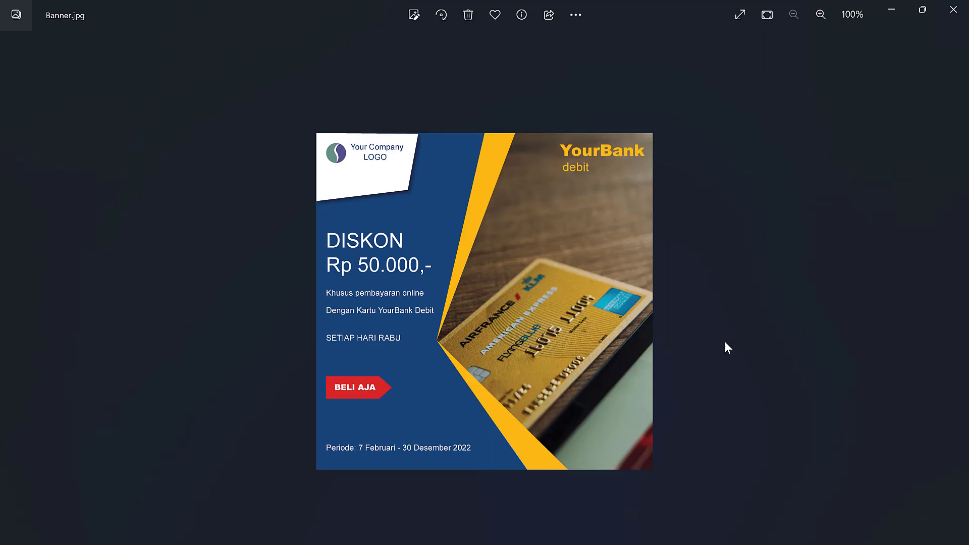